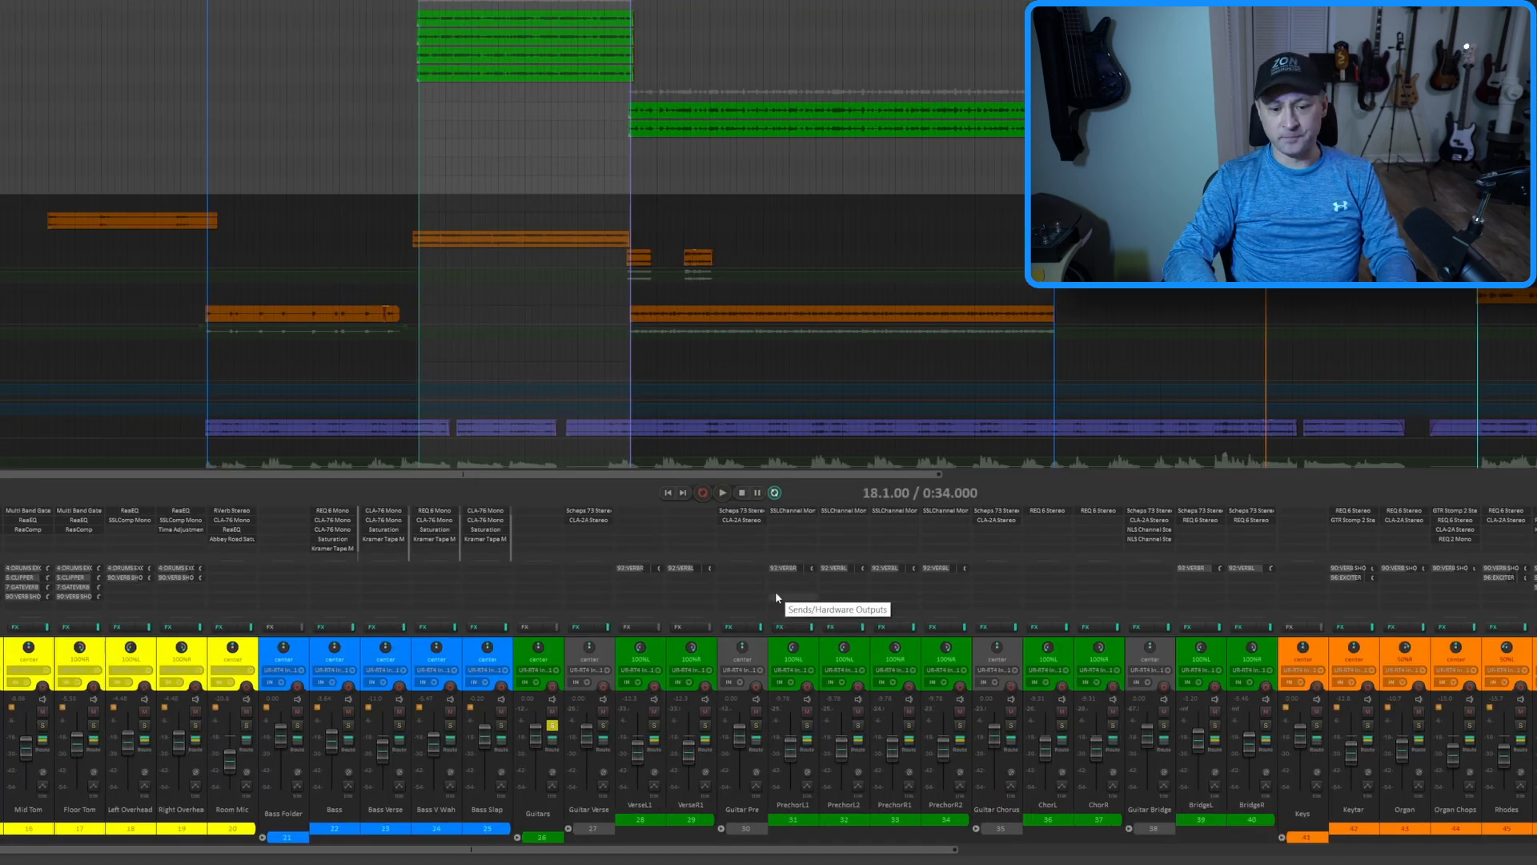
# Audition the soloed pre-chorus guitars and view the Waves SSLChannel Mono settings on all four Prechor tracks
pyautogui.press('space')
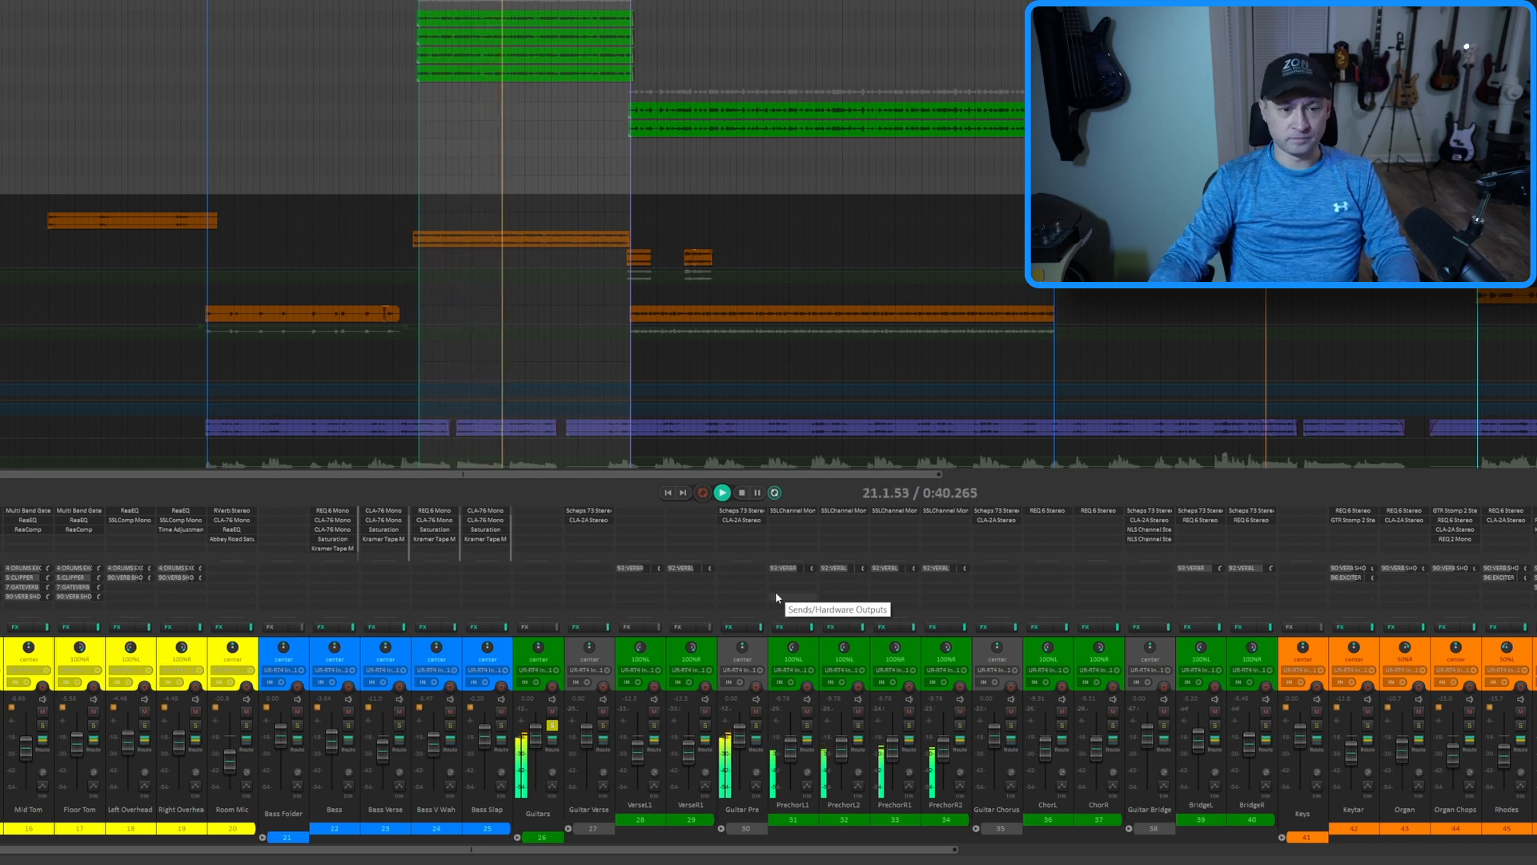
pyautogui.press('space')
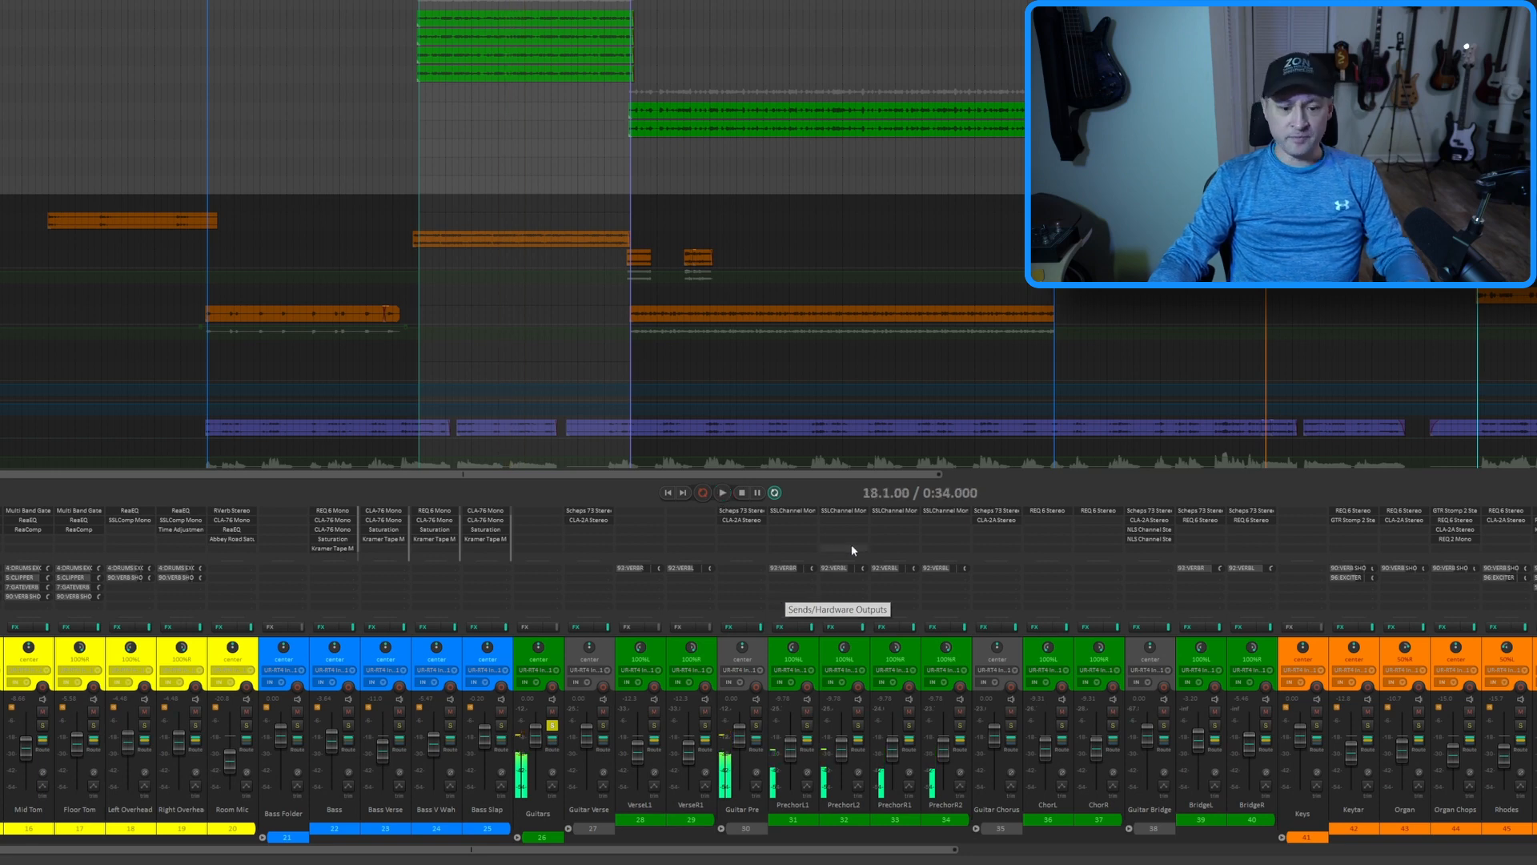
pyautogui.click(794, 511)
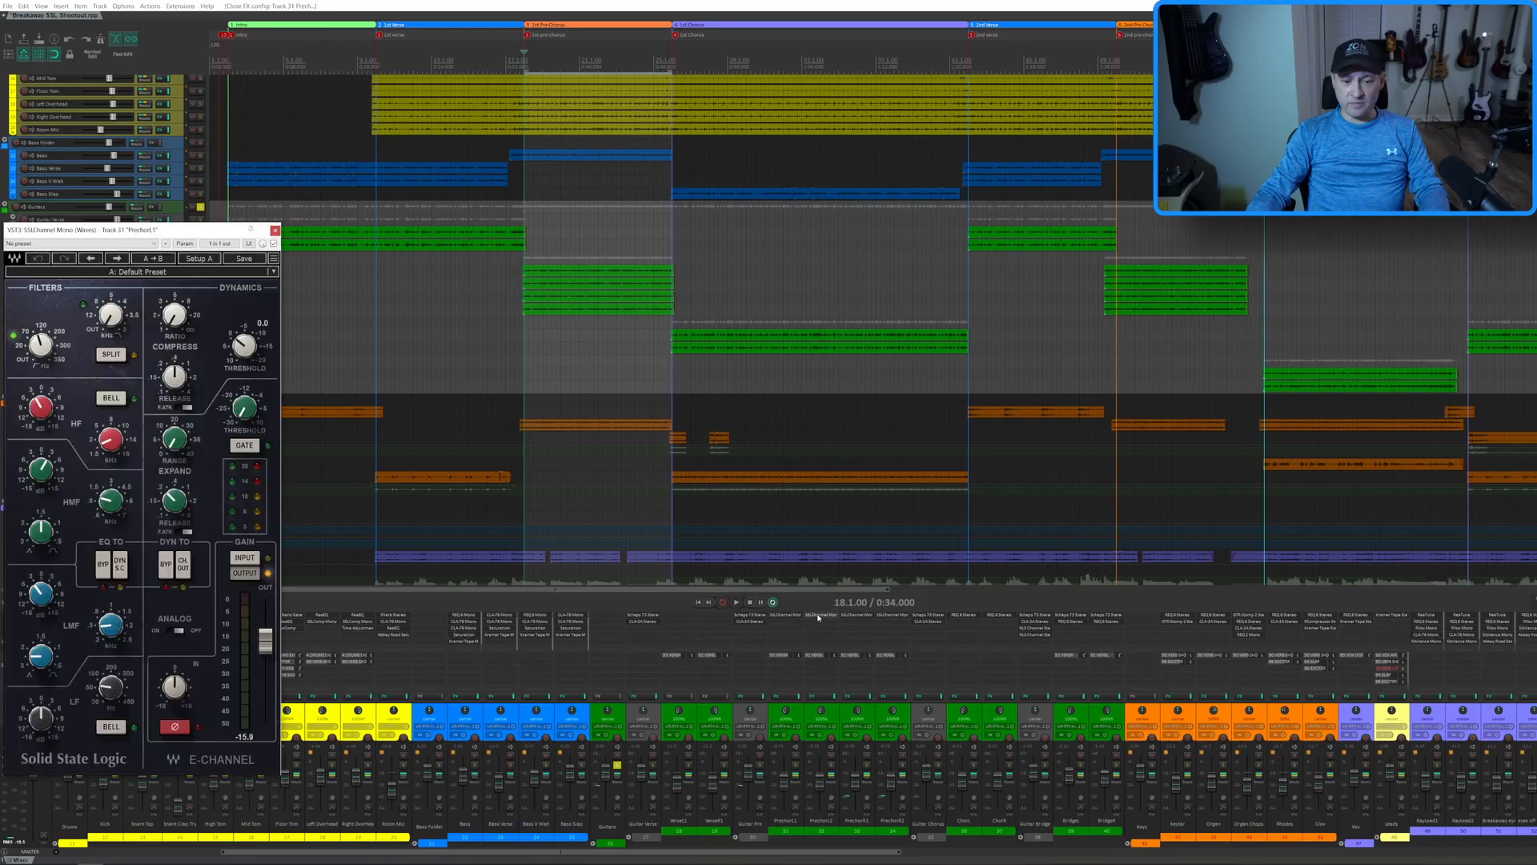
pyautogui.click(818, 616)
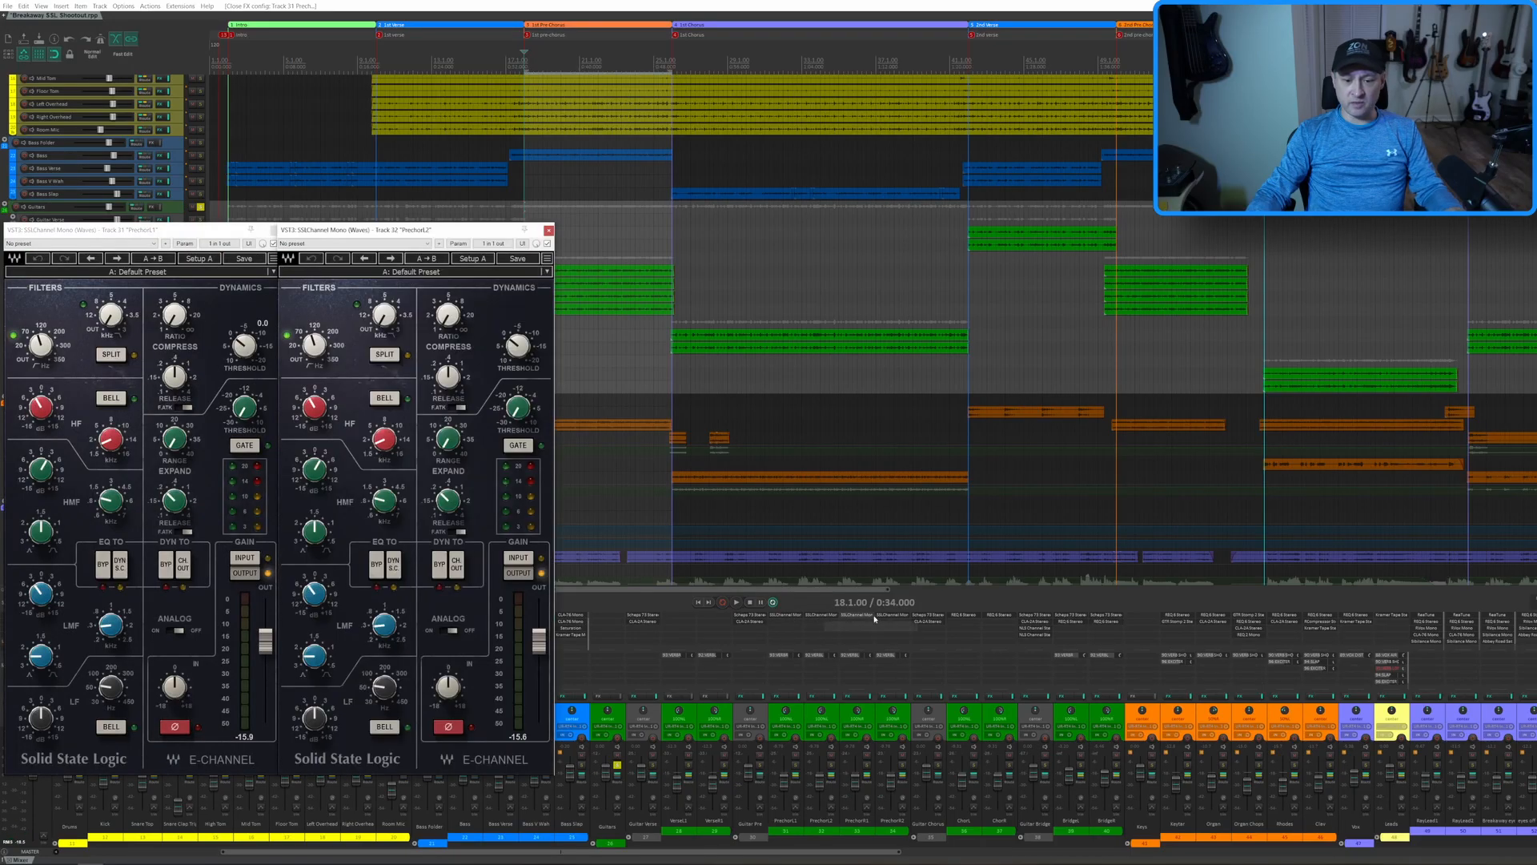
pyautogui.click(857, 616)
pyautogui.click(894, 614)
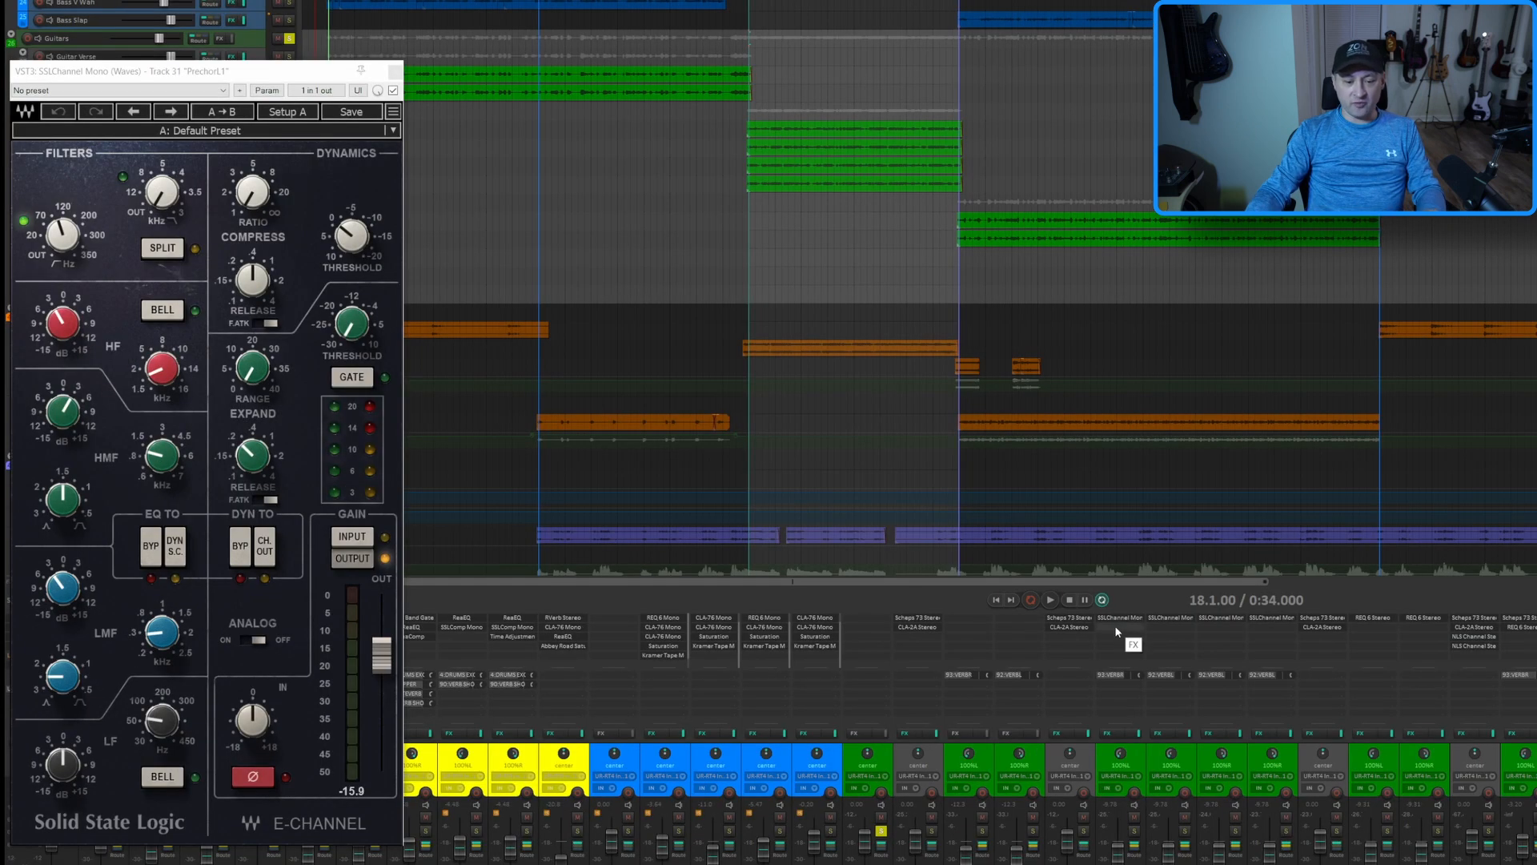
# Add SSL Native Channelstrip v6 to the PrechorL1 track and place its window beside the Waves SSLChannel
pyautogui.doubleClick(783, 627)
pyautogui.write('ssl')
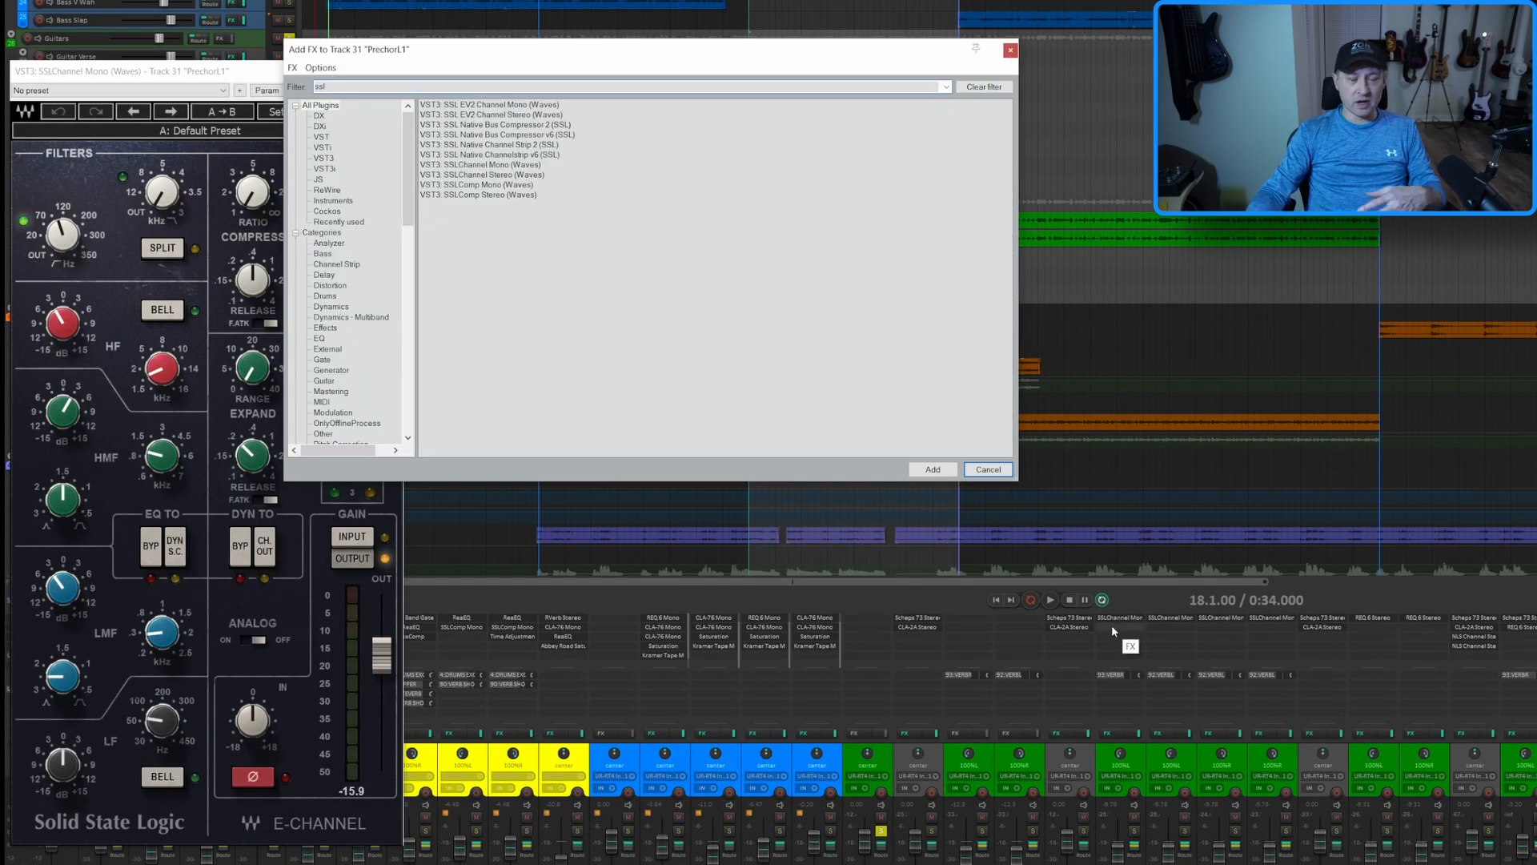
pyautogui.click(544, 155)
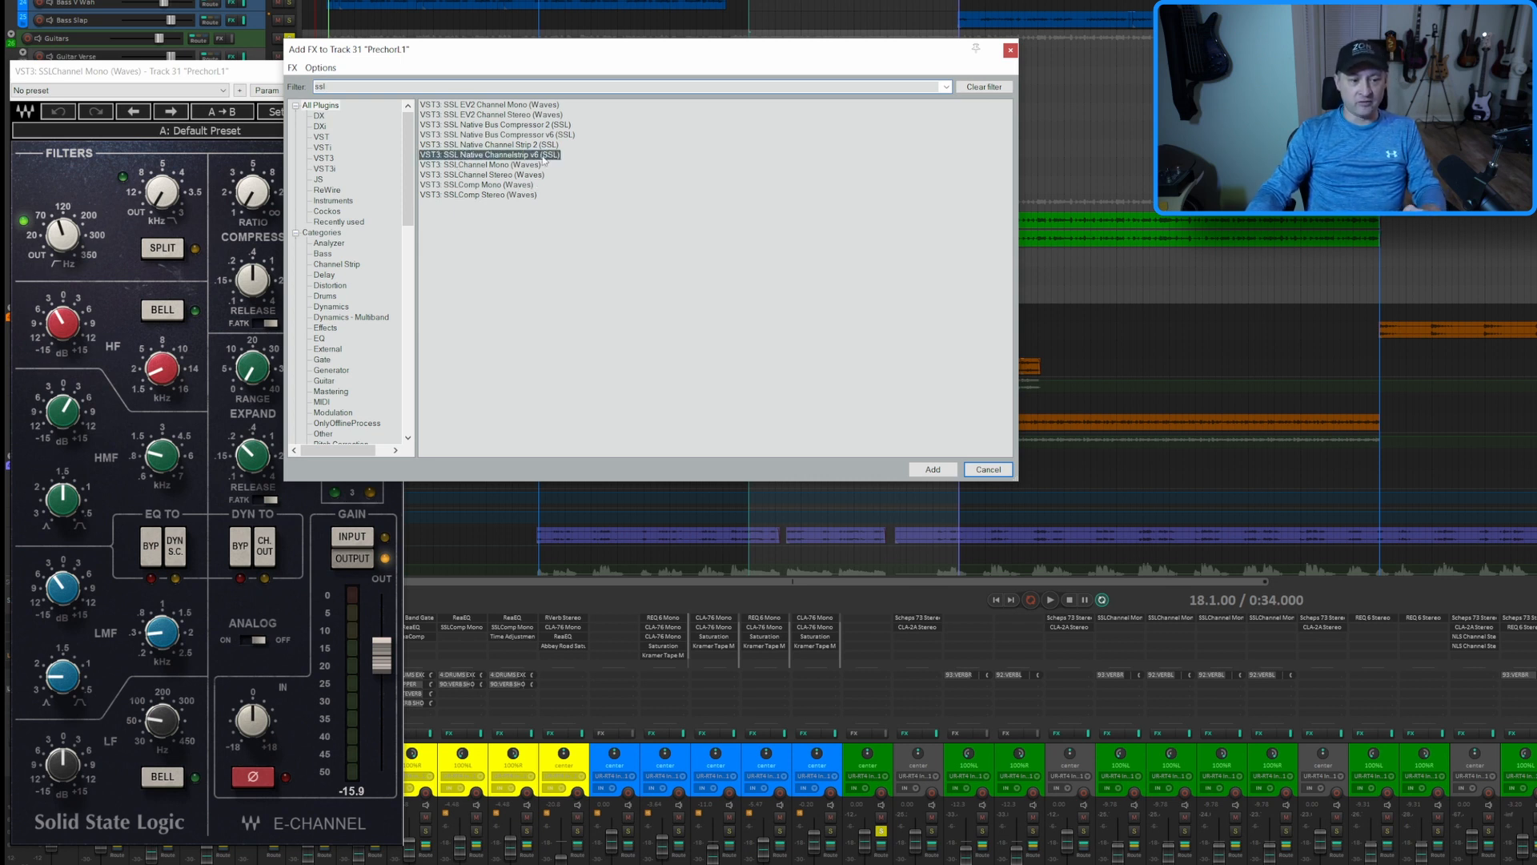
pyautogui.press('Return')
pyautogui.moveTo(350, 0); pyautogui.dragTo(729, 71)
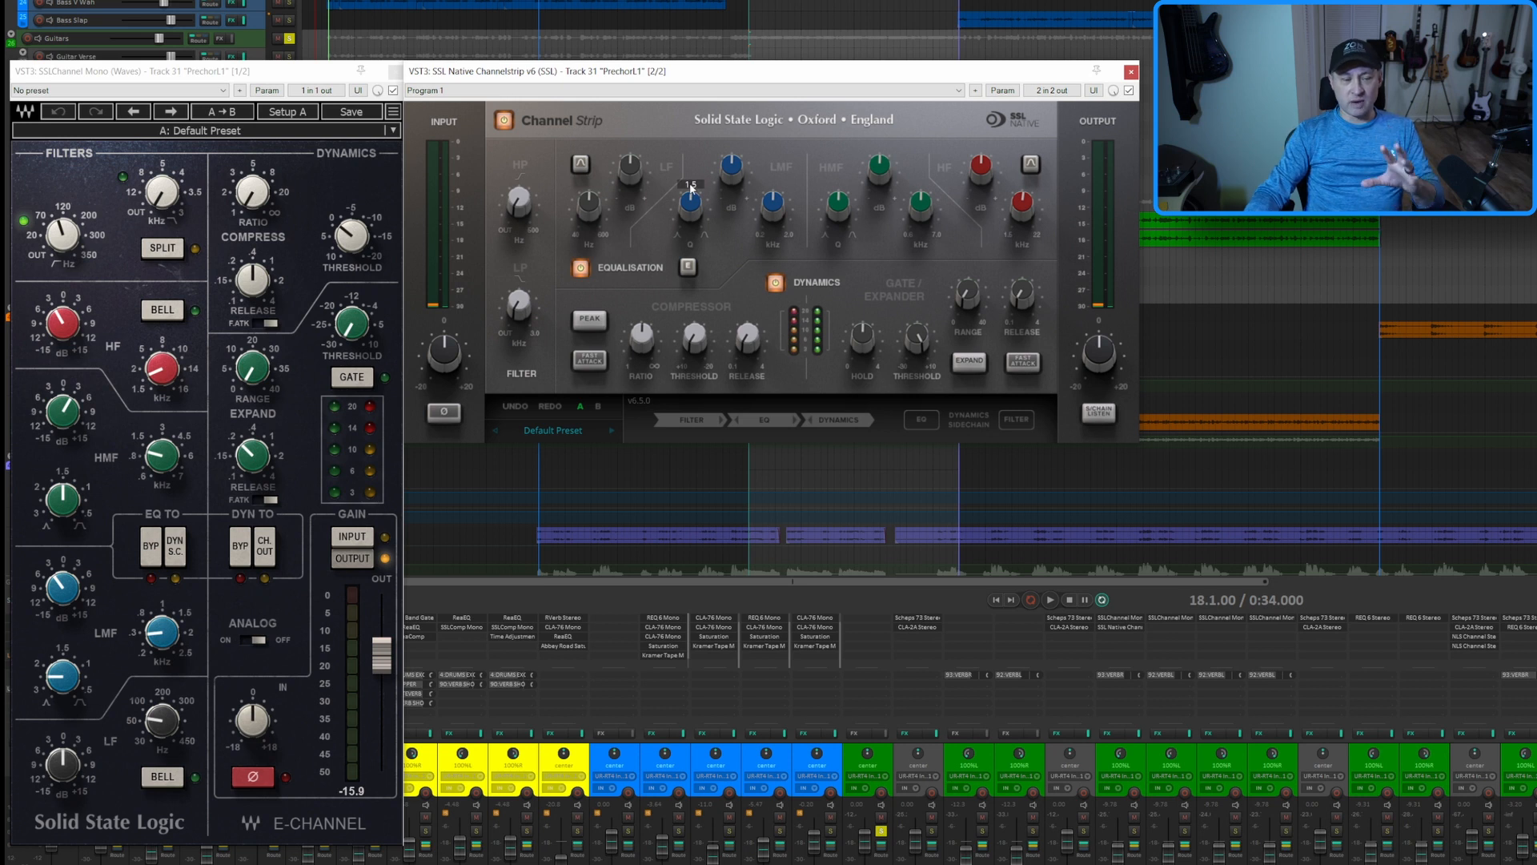
# Switch the Native strip's equaliser to E type and set its high-pass filter frequency to match the Waves channel
pyautogui.click(688, 268)
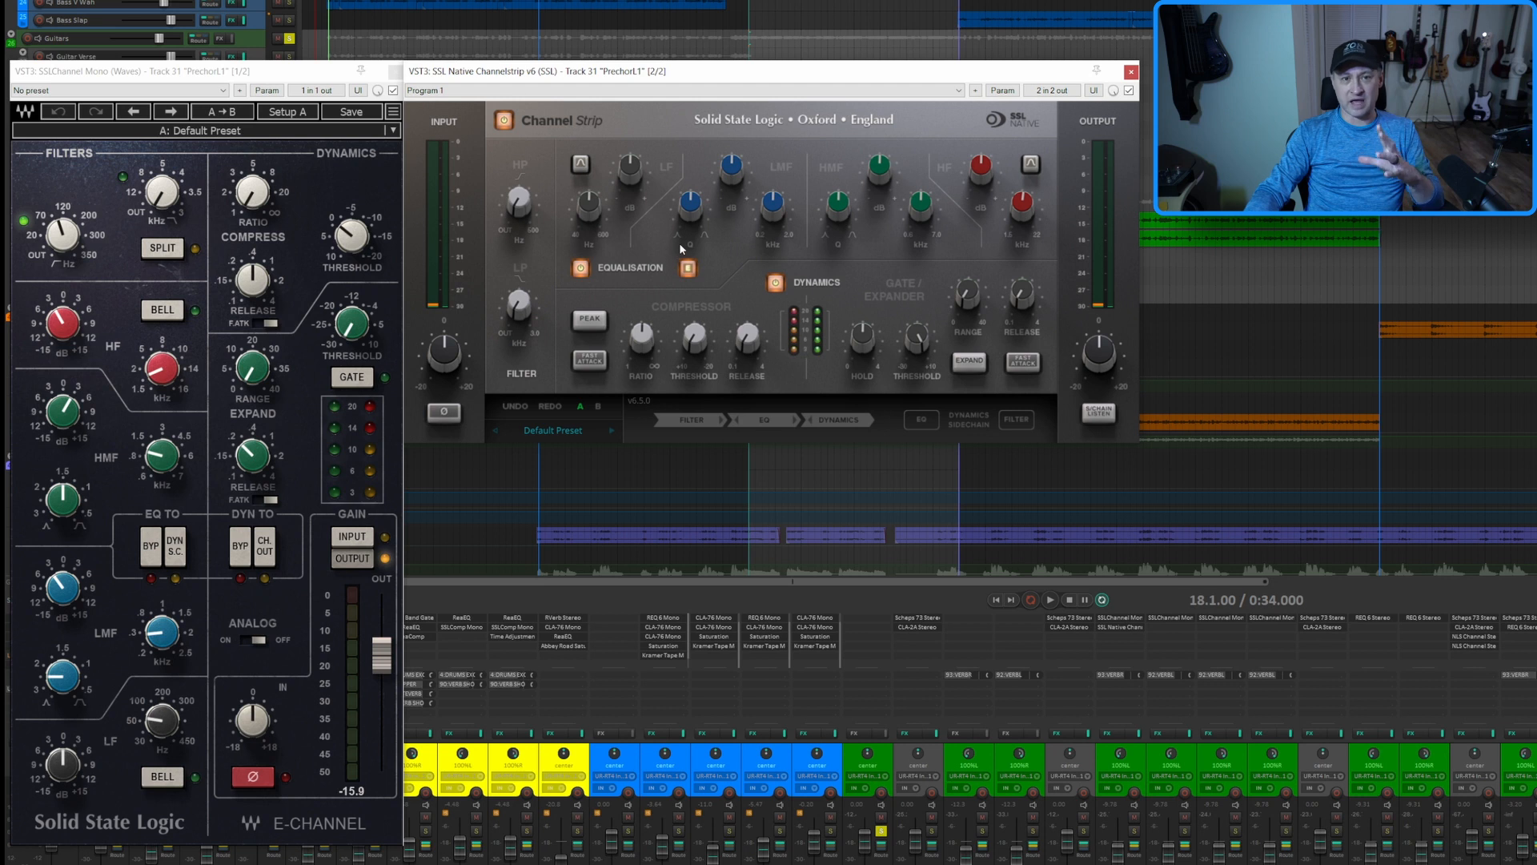
pyautogui.moveTo(658, 325)
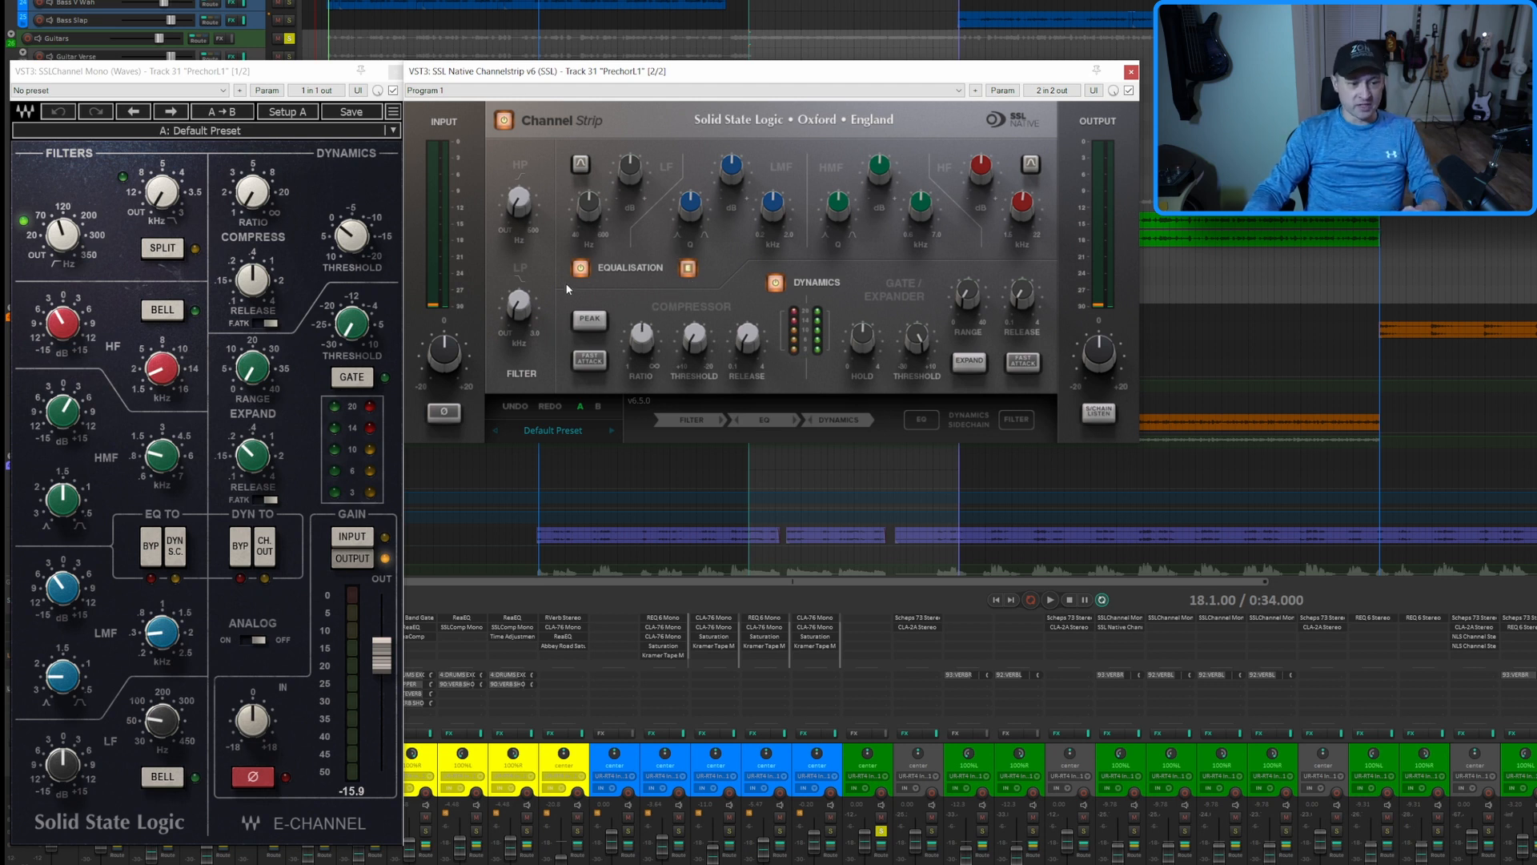
pyautogui.click(514, 181)
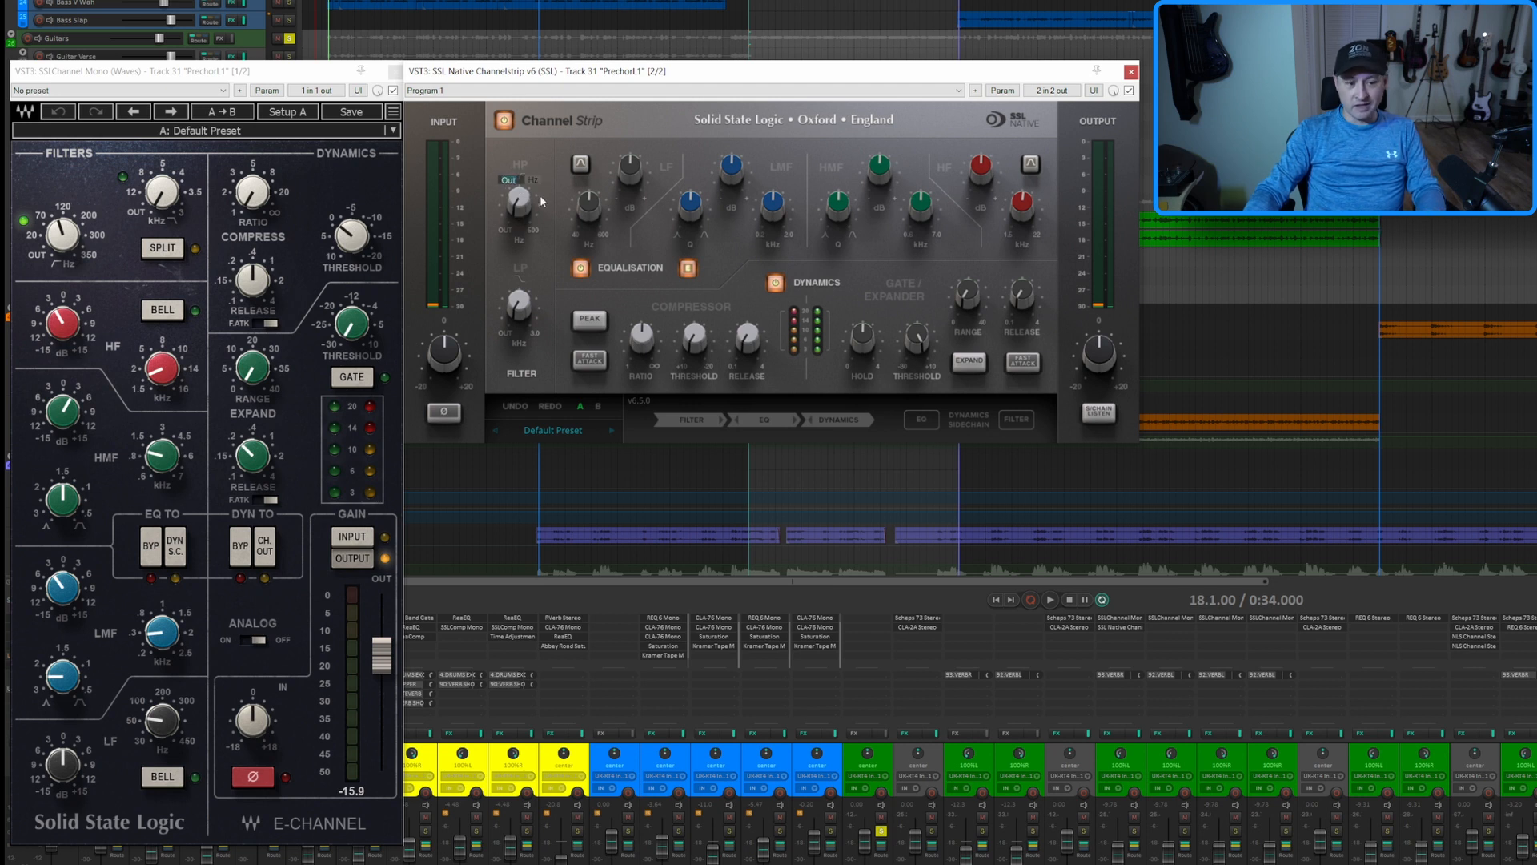
pyautogui.write('11000')
pyautogui.press('Return')
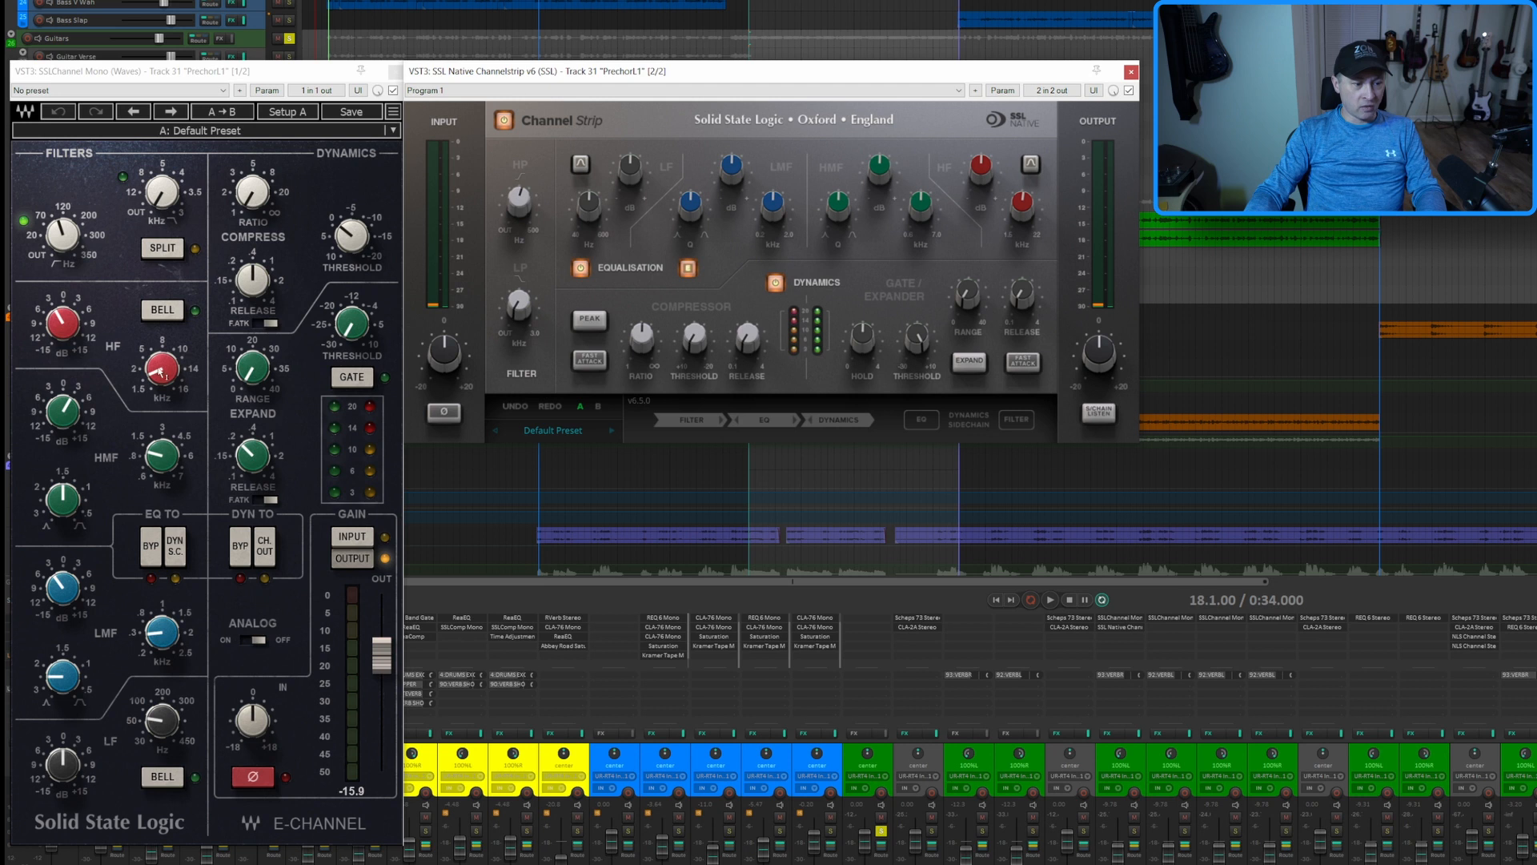
# Set the Native strip's HF frequency to match the Waves channel and its HF gain to -3 dB
pyautogui.moveTo(161, 371)
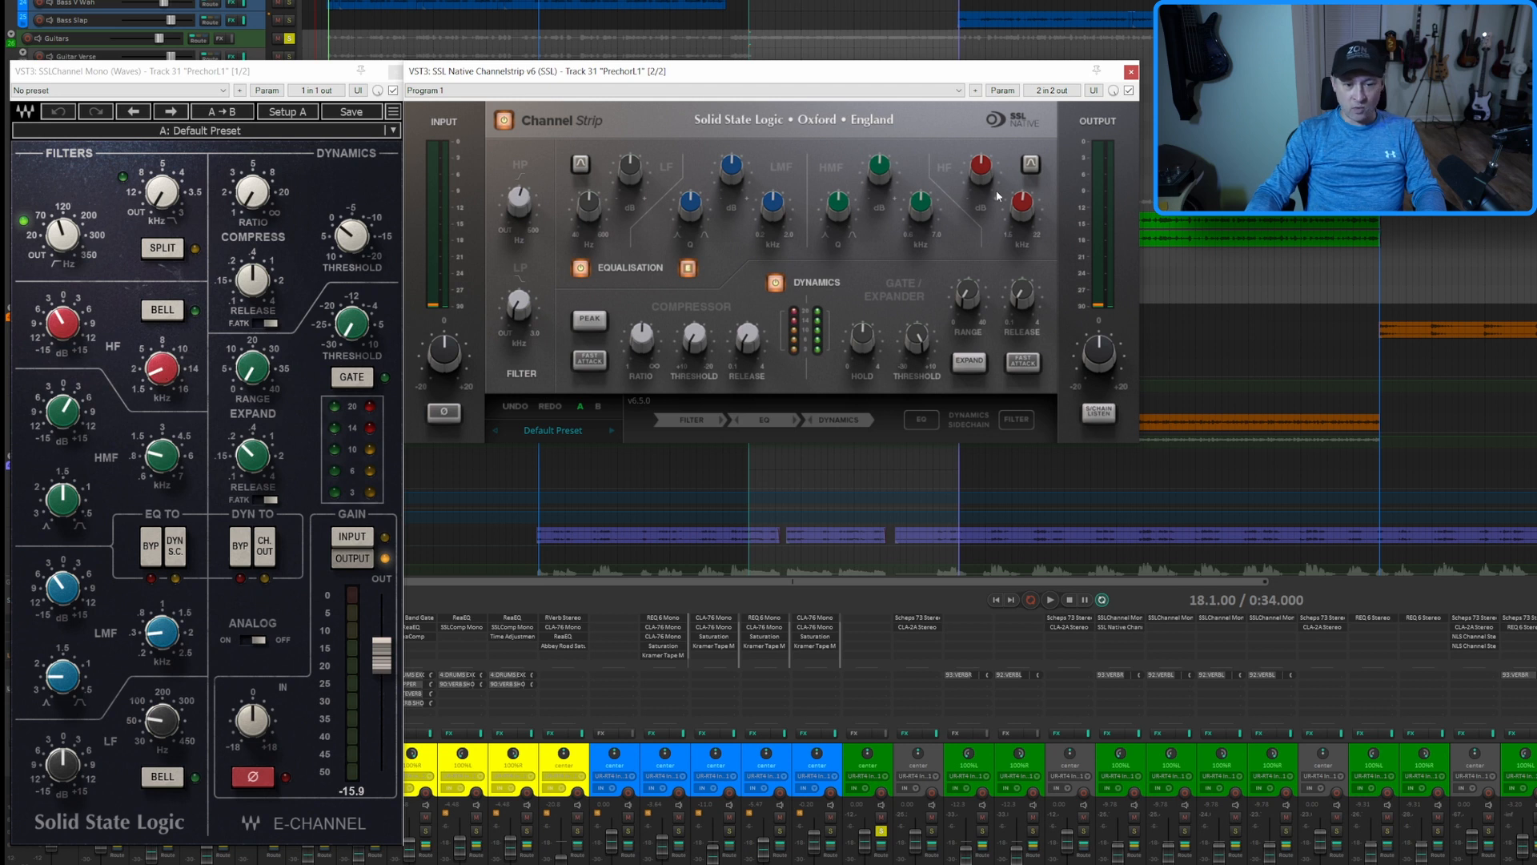
pyautogui.moveTo(1024, 207)
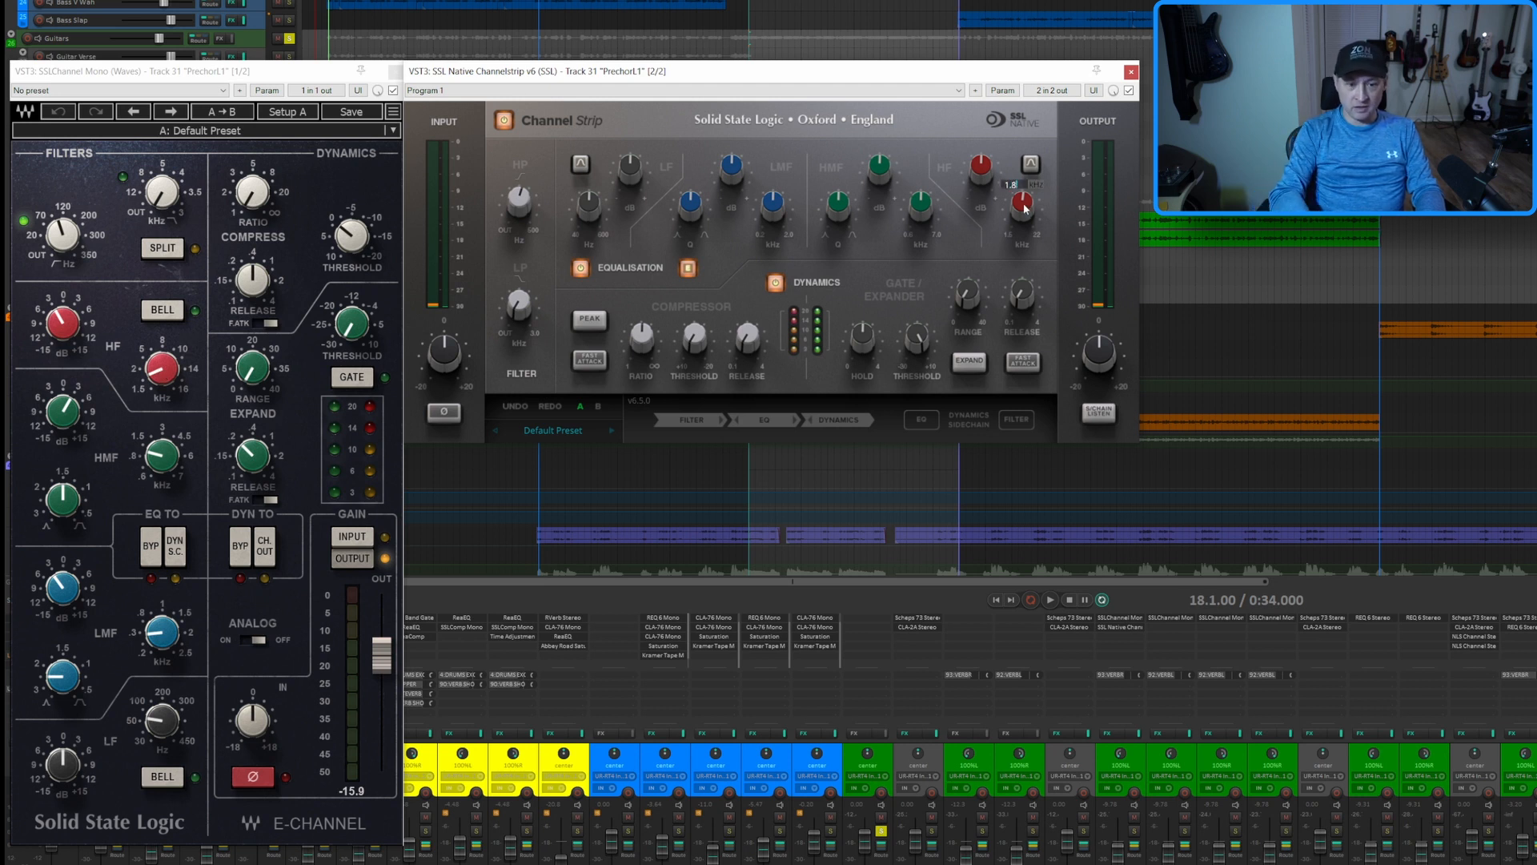
pyautogui.moveTo(980, 172)
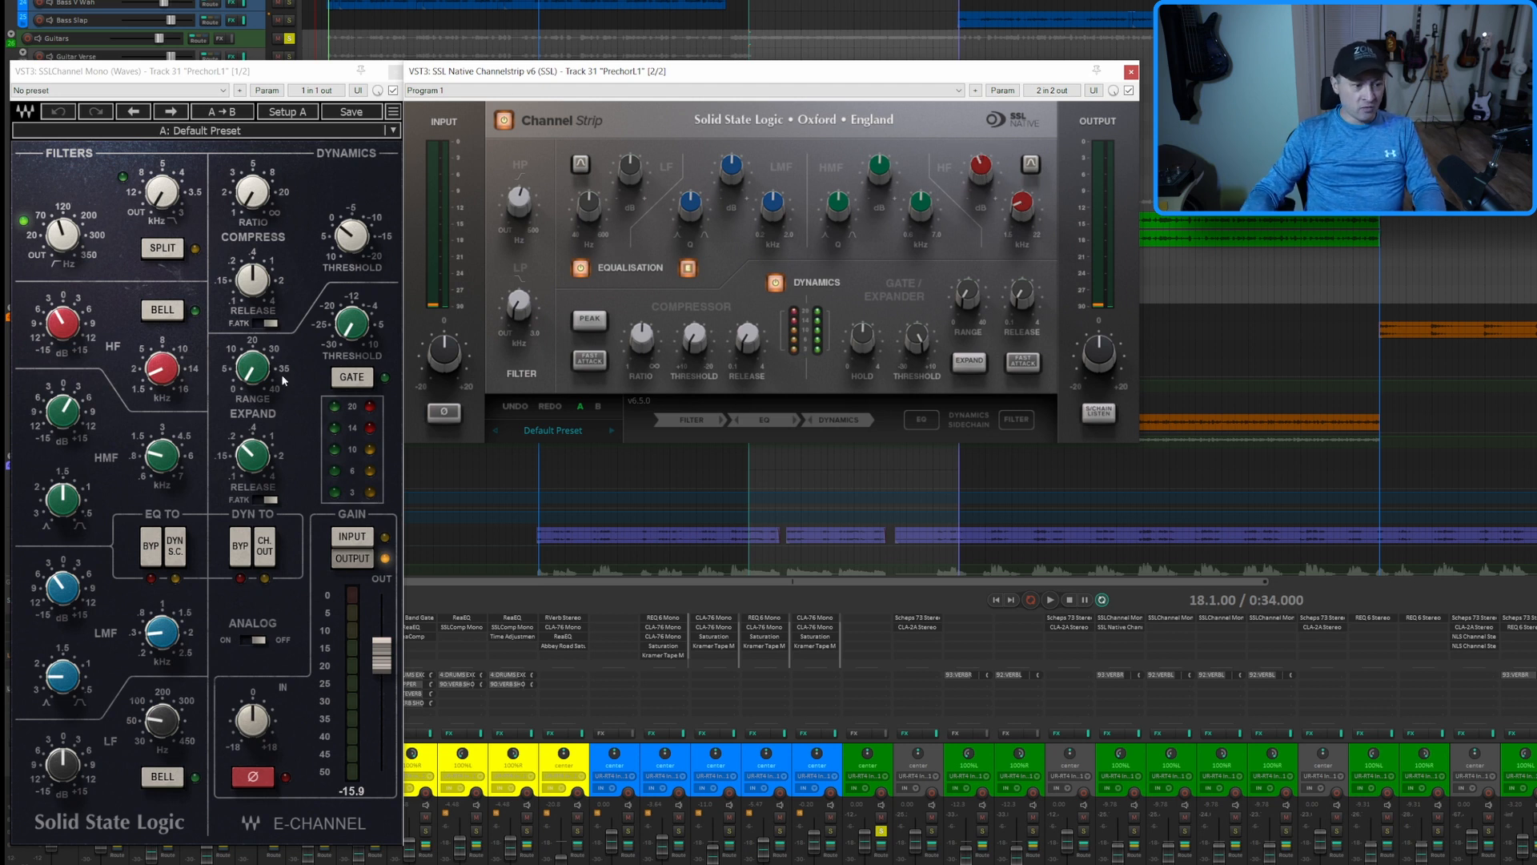
# Set the Native strip's HMF frequency to about 1.05 kHz and raise its HMF gain to match the Waves channel
pyautogui.moveTo(166, 459)
pyautogui.moveTo(924, 210)
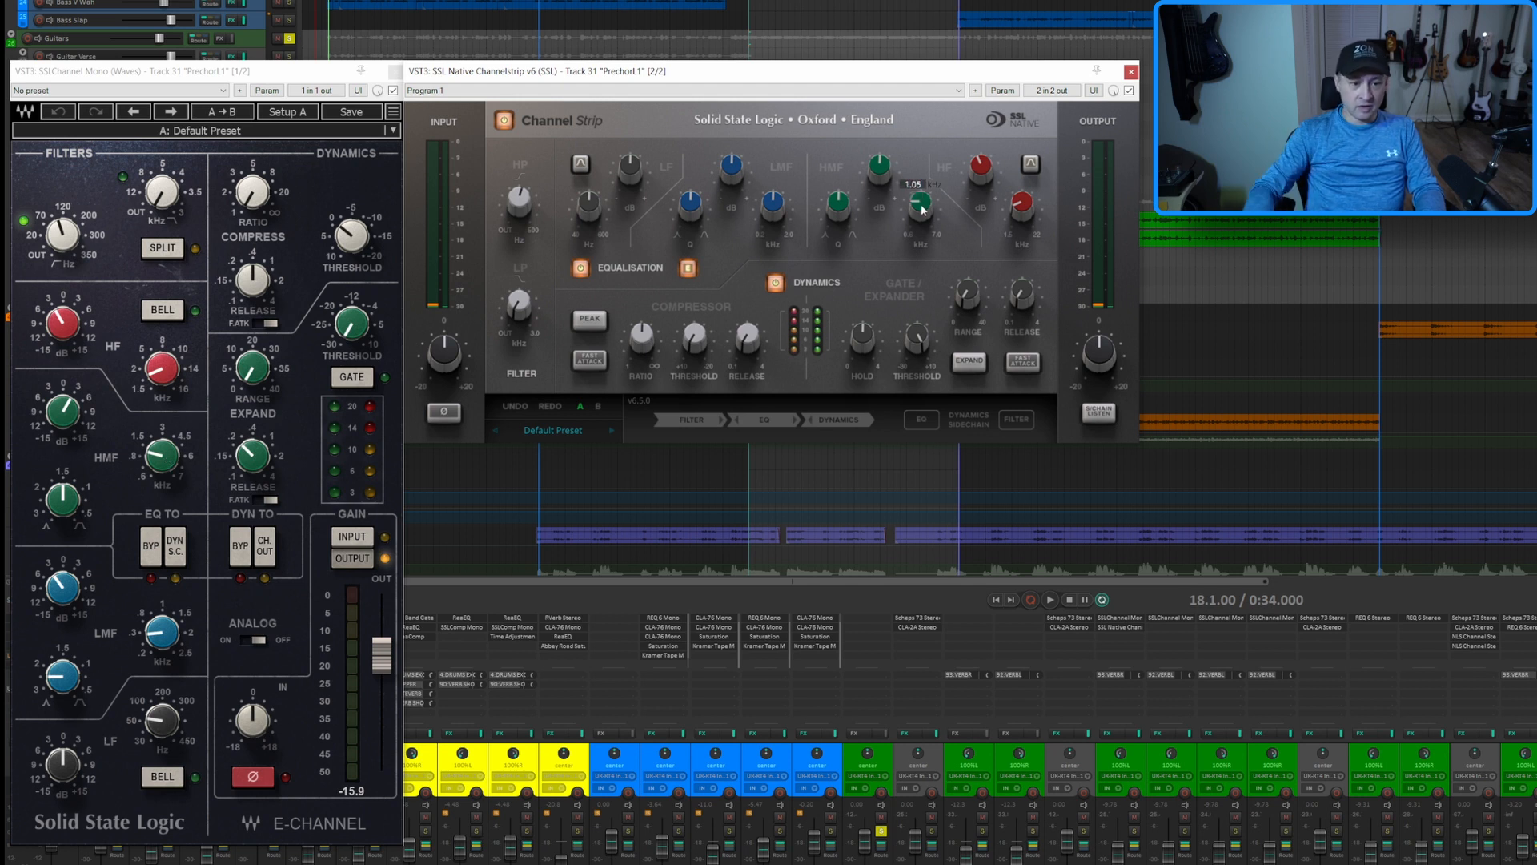
pyautogui.moveTo(879, 167)
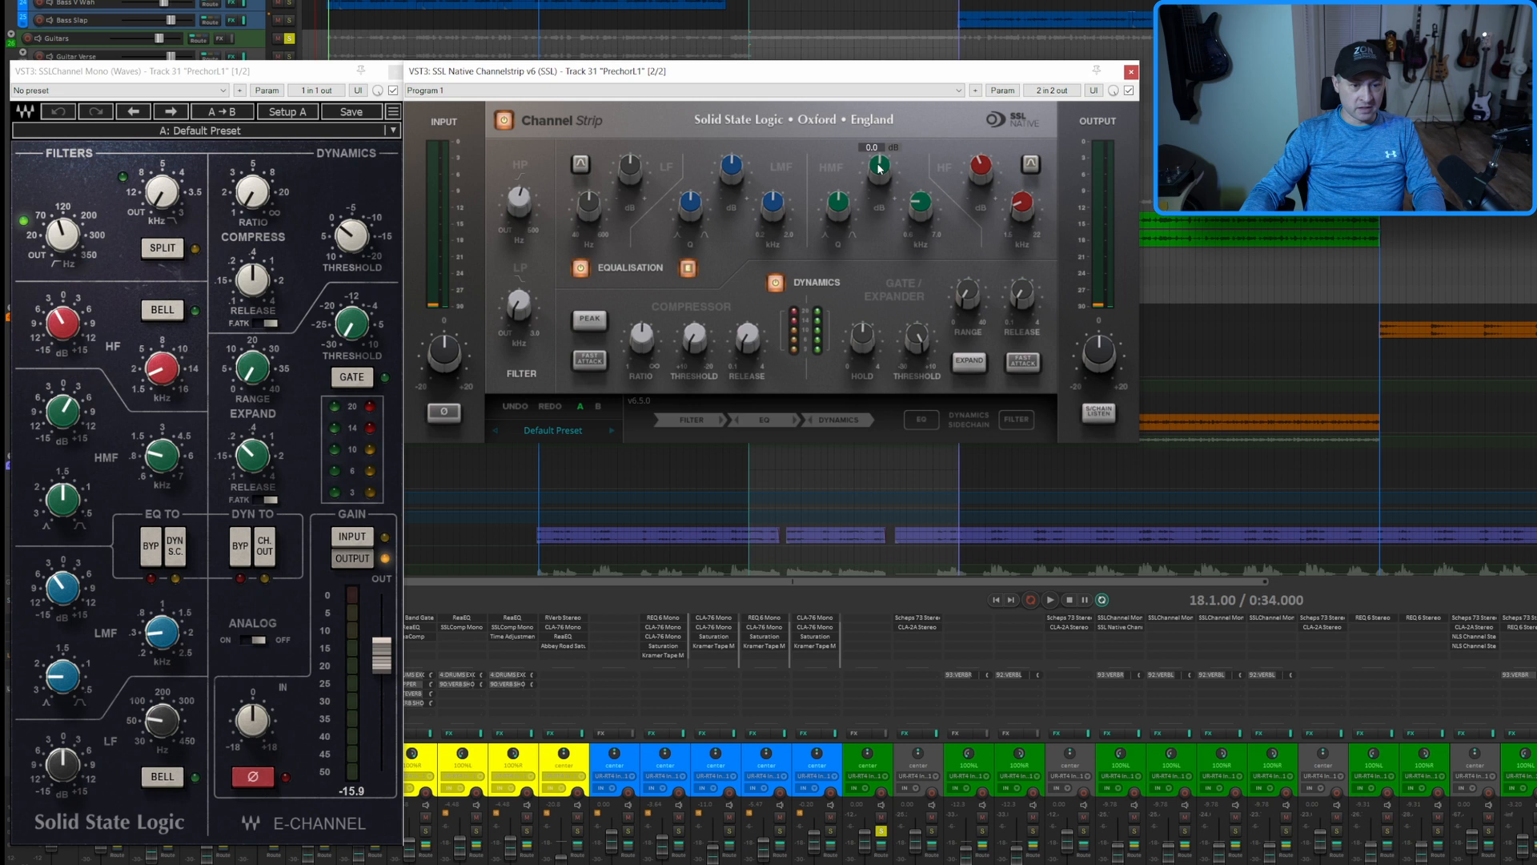
pyautogui.scroll(3, 879, 167)
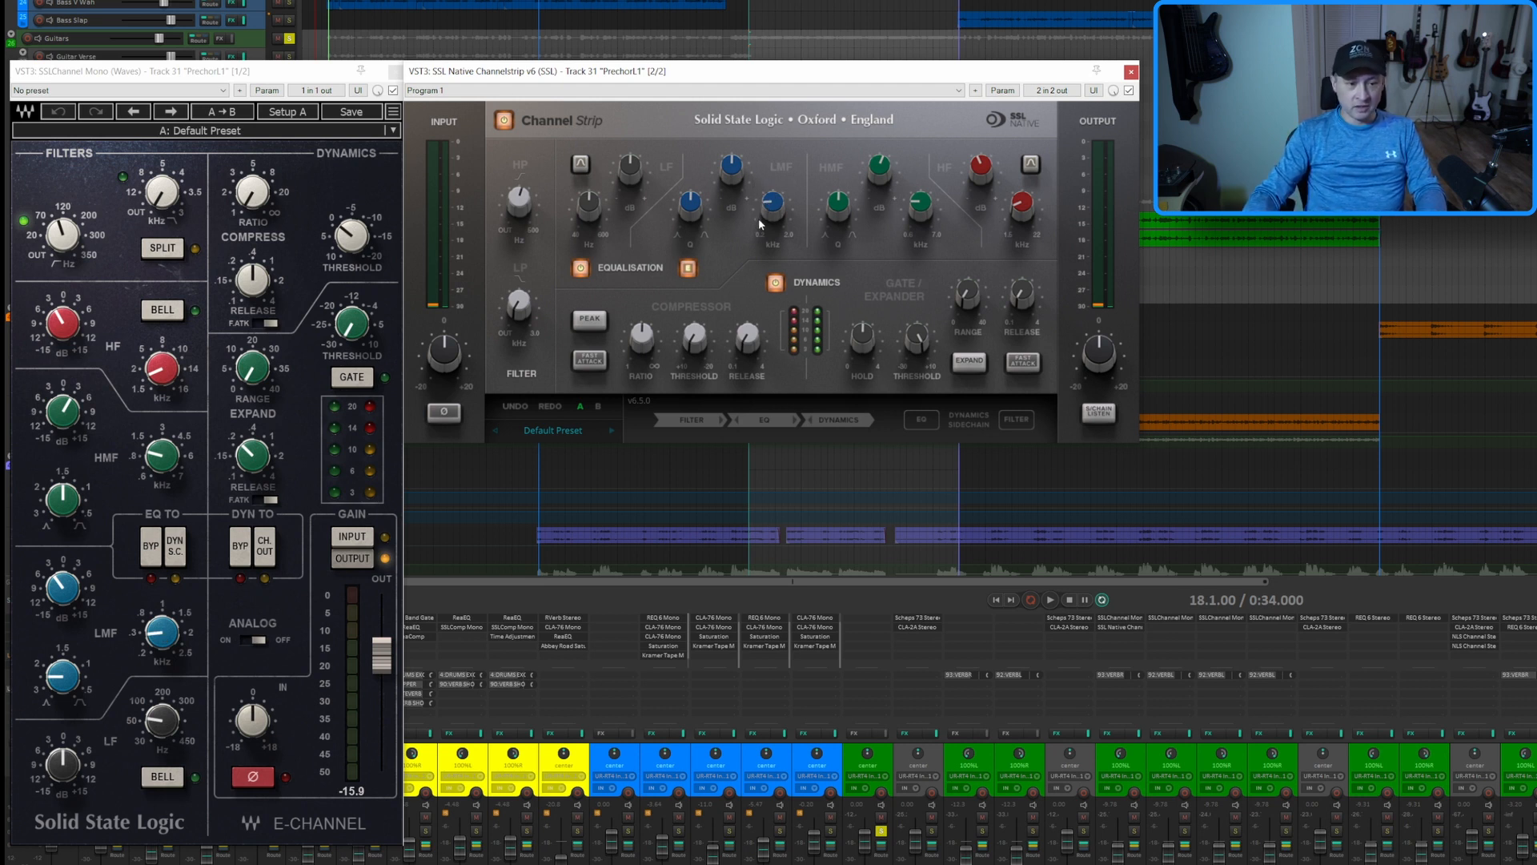
# Set the Native strip's LMF gain to -3 dB, match its Q to the Waves channel, and close both plugin windows
pyautogui.doubleClick(737, 169)
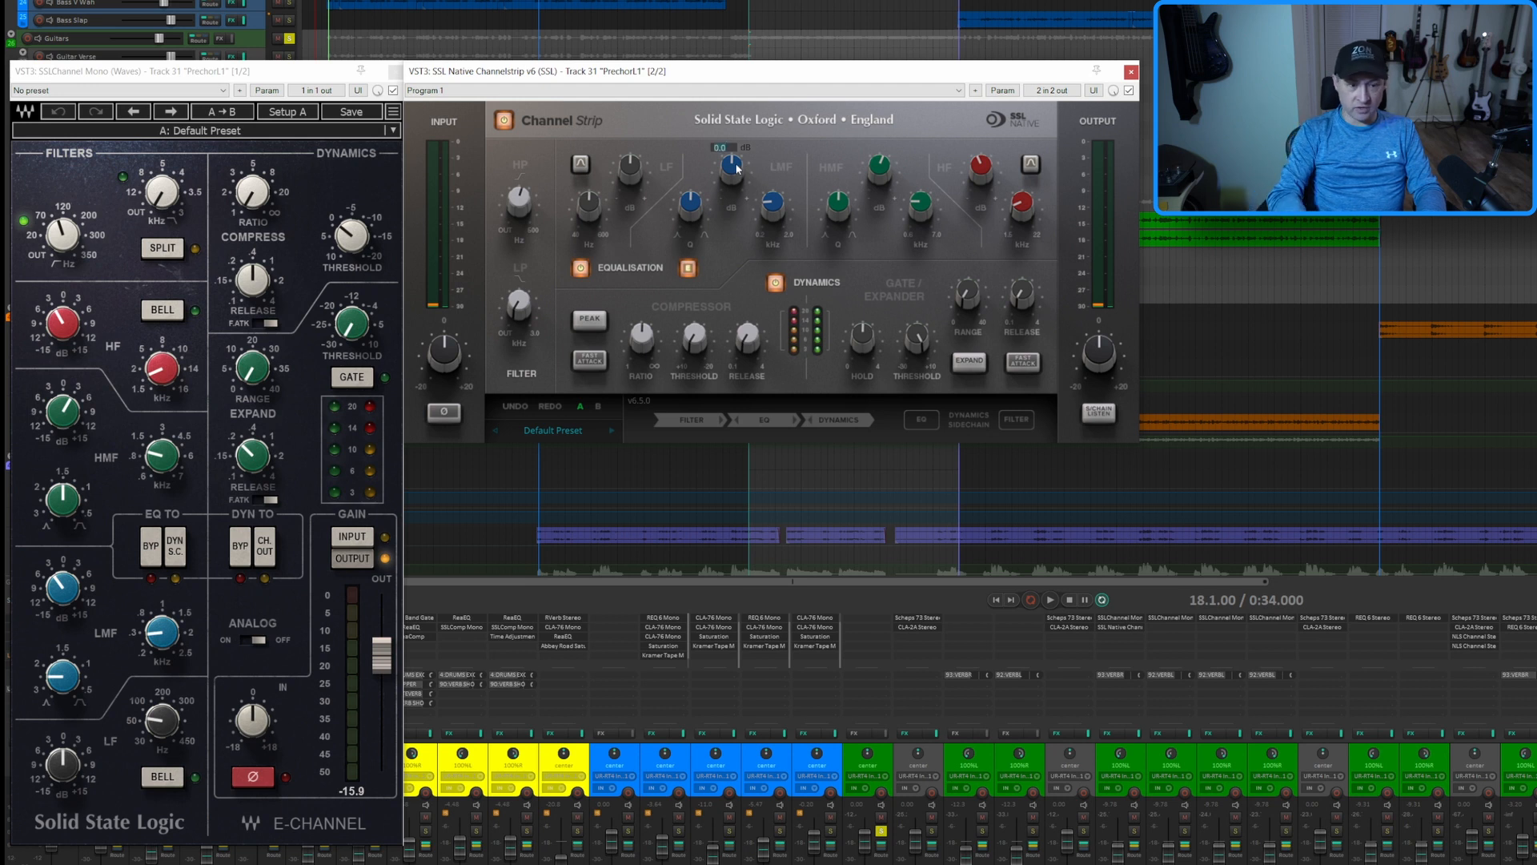
pyautogui.write('-3')
pyautogui.press('Return')
pyautogui.click(66, 682)
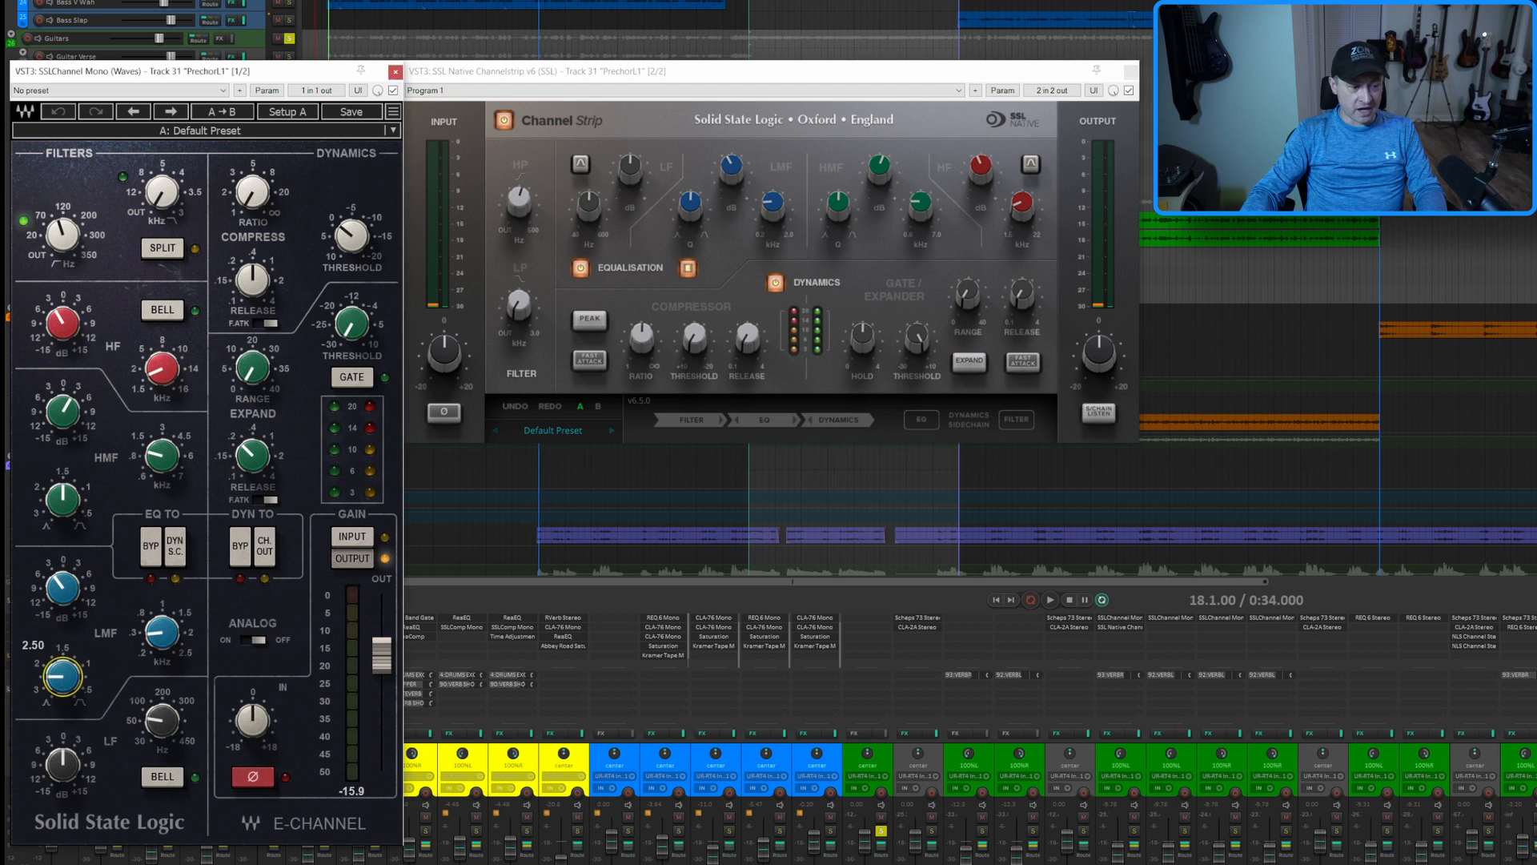
pyautogui.click(693, 208)
pyautogui.scroll(2, 693, 207)
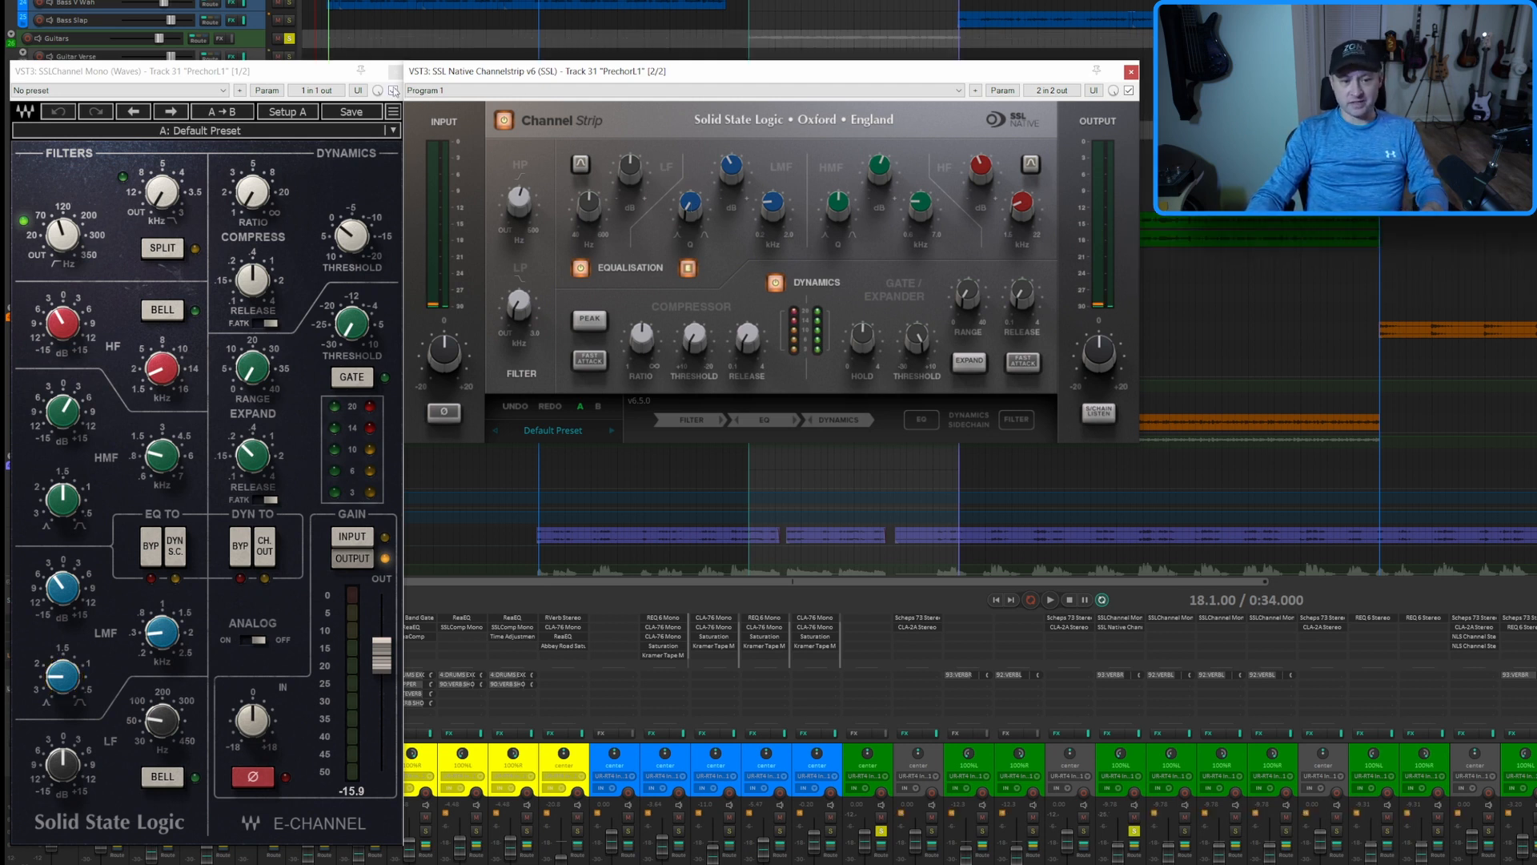
pyautogui.click(1131, 72)
pyautogui.click(395, 71)
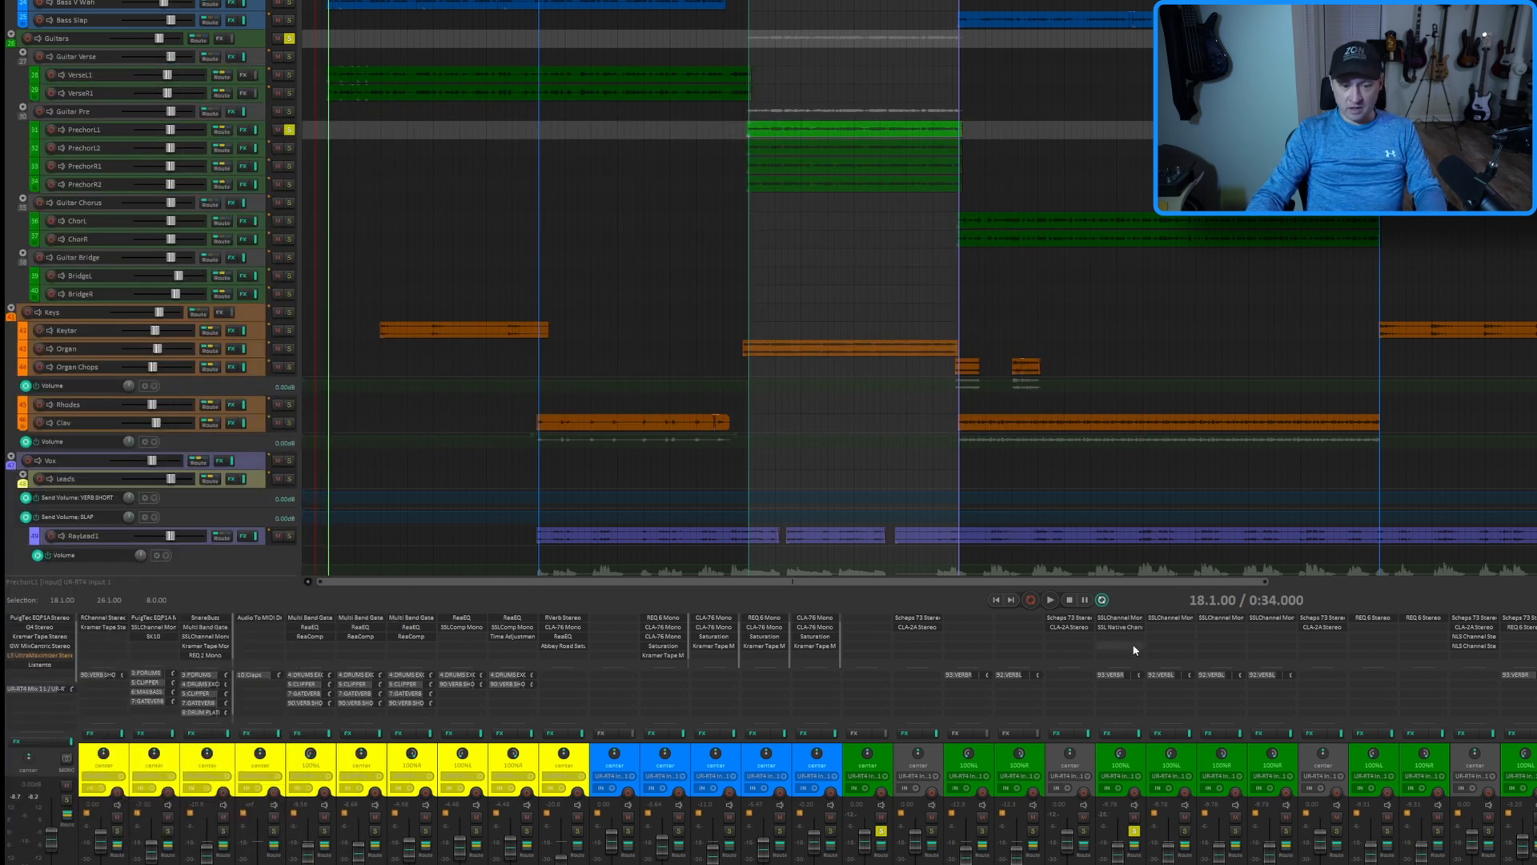
# Copy the SSL Native Channelstrip v6 from PrechorL1 to PrechorL2, PrechorR1 and PrechorR2, and place the two PrechorR strips side by side
pyautogui.moveTo(1124, 632); pyautogui.dragTo(1169, 637)
pyautogui.click(1172, 631)
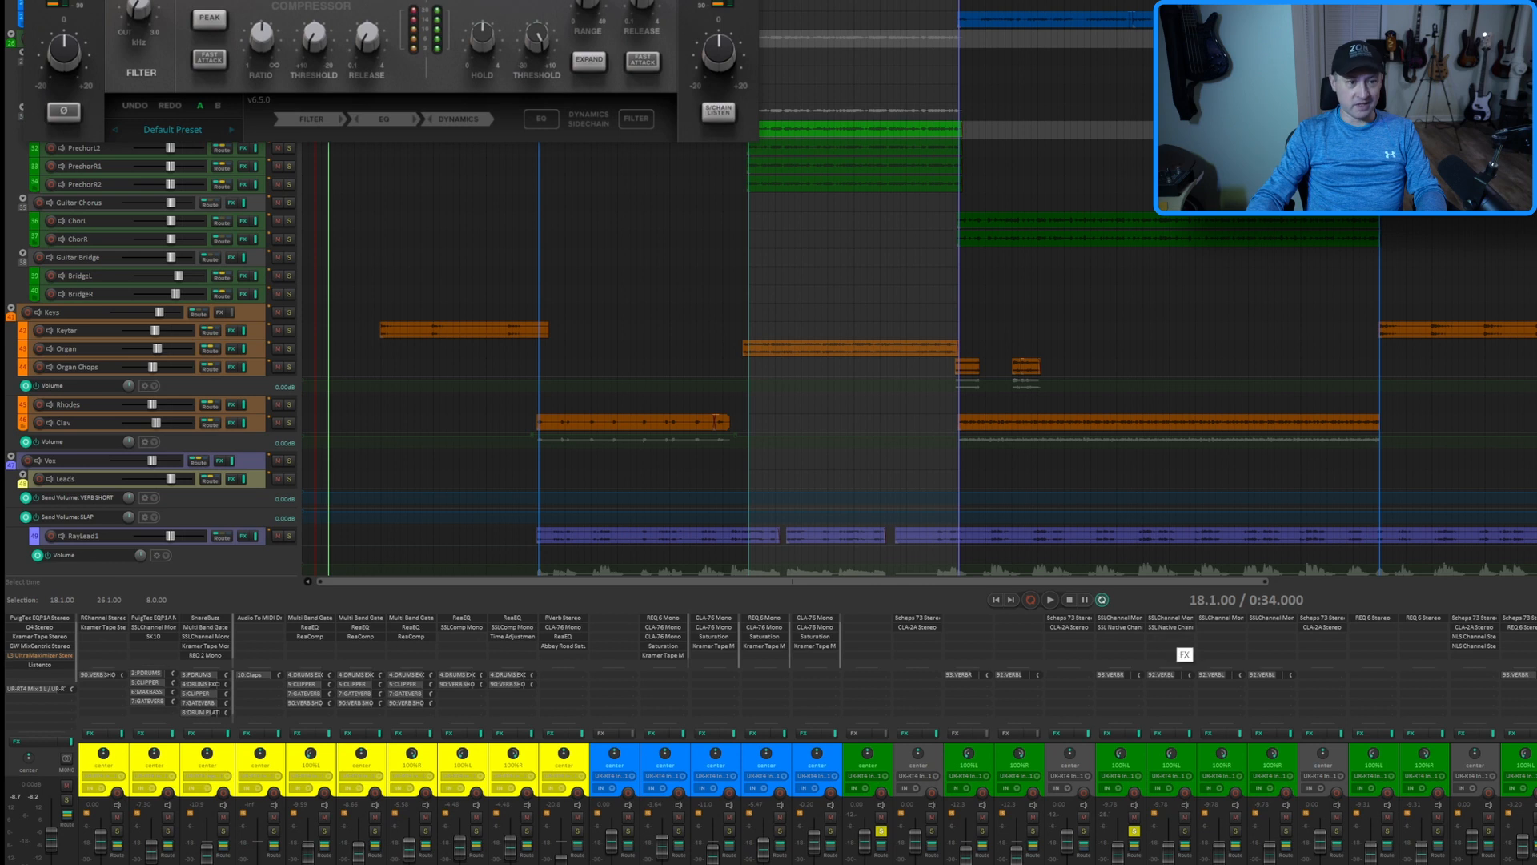
pyautogui.moveTo(721, 0); pyautogui.dragTo(1175, 97)
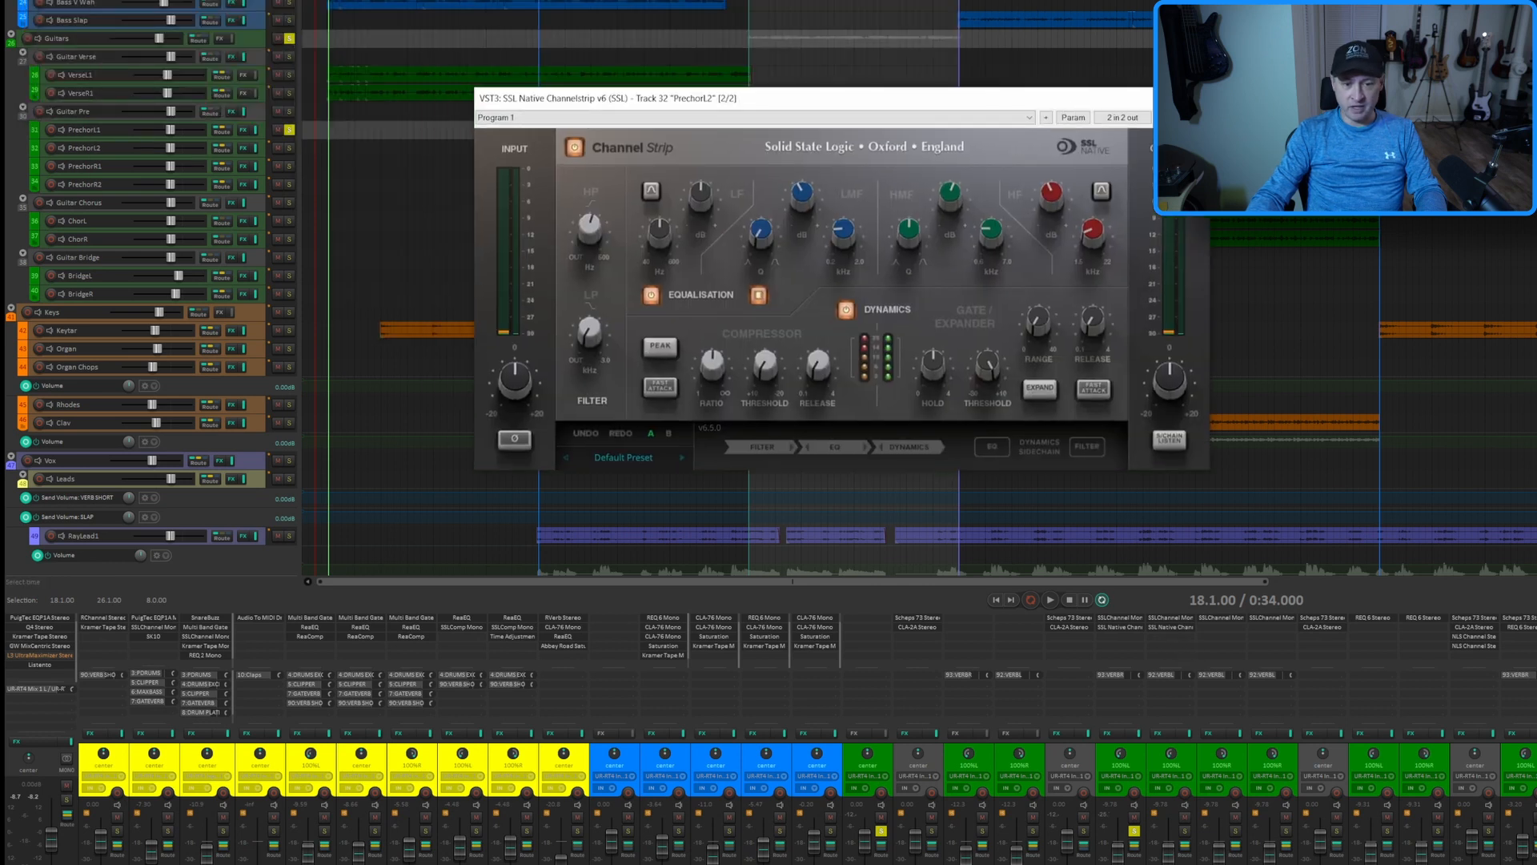
pyautogui.click(1188, 628)
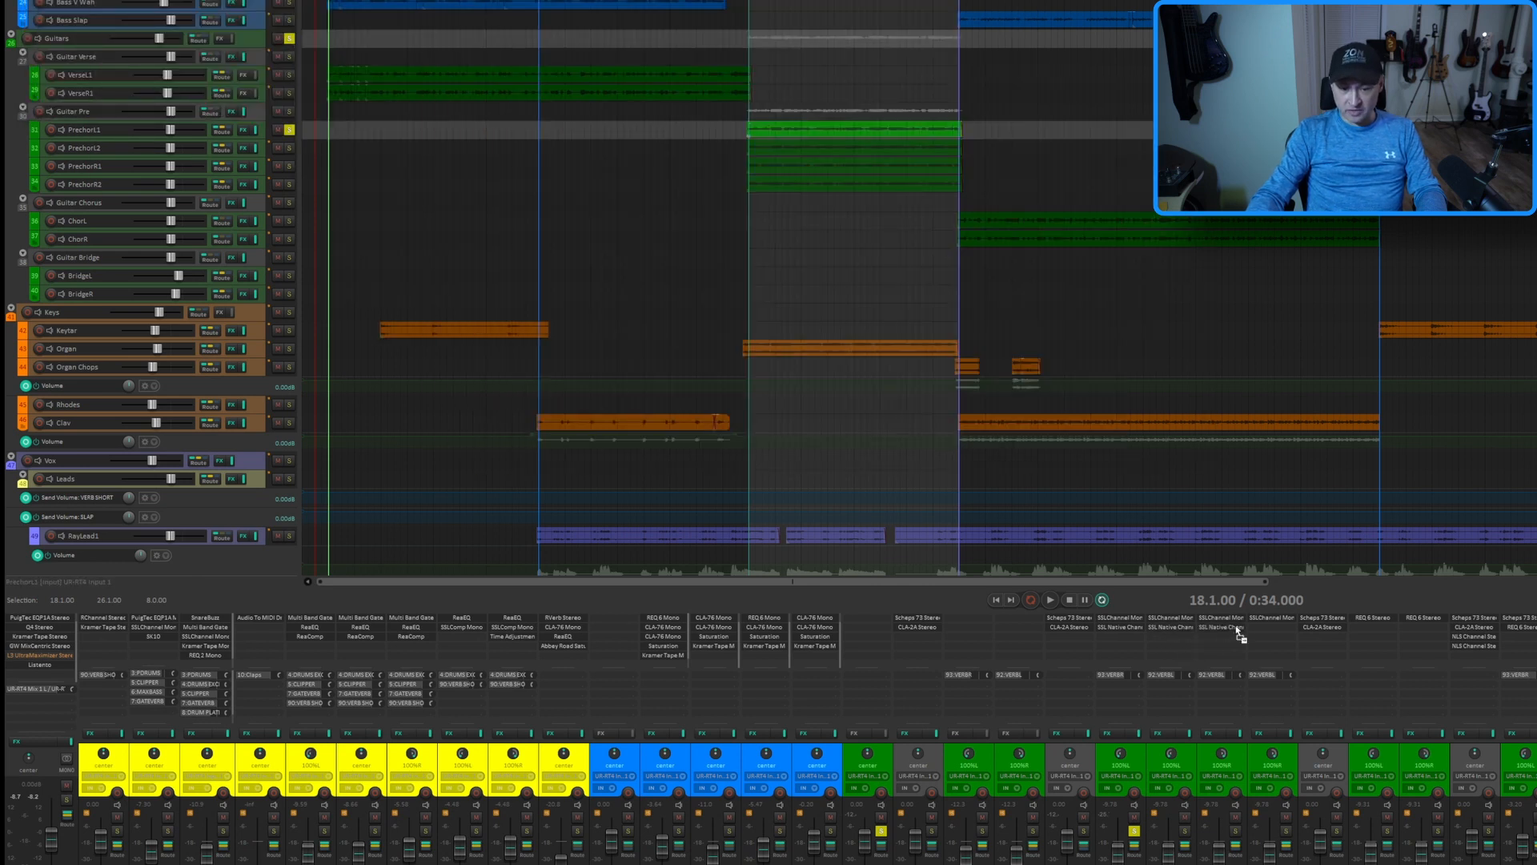
pyautogui.click(1257, 627)
pyautogui.moveTo(602, 0); pyautogui.dragTo(687, 231)
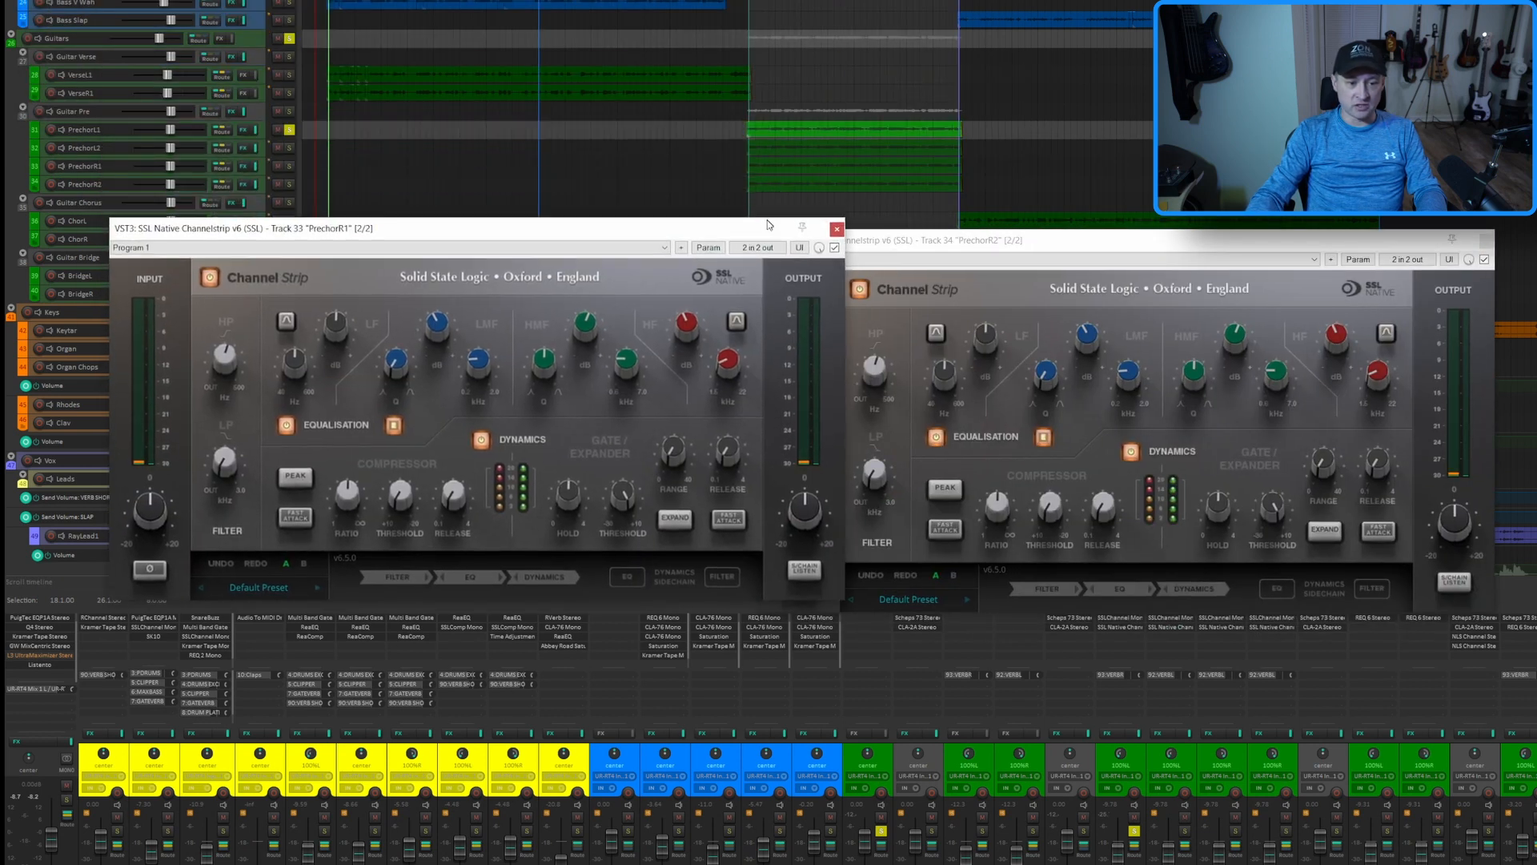
pyautogui.moveTo(948, 240); pyautogui.dragTo(1034, 231)
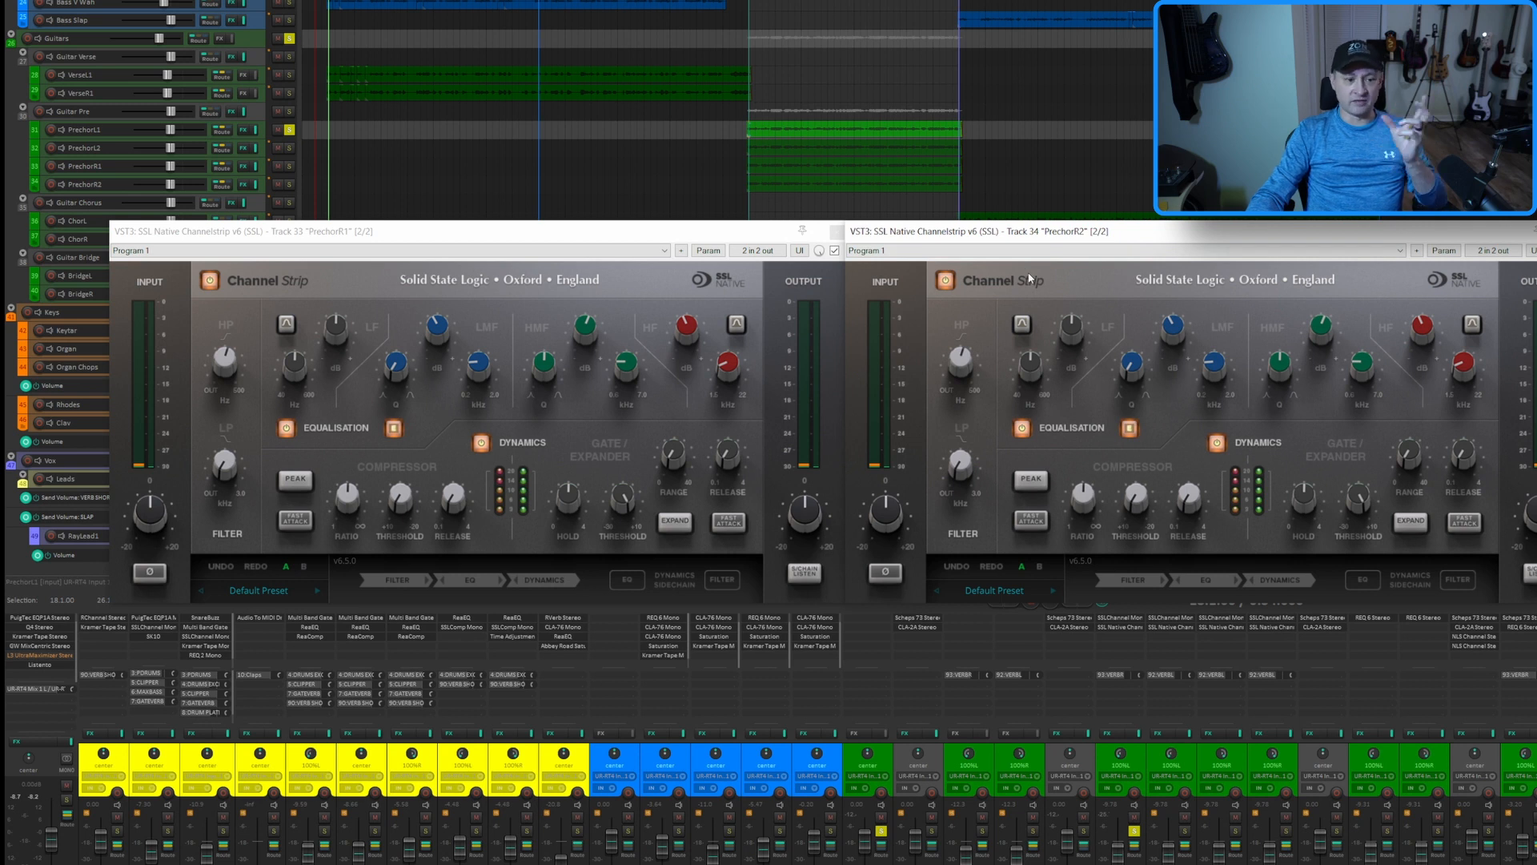
# On the PrechorR1 and PrechorR2 Native strips, set the HMF gain to -3 dB and the HF gain to 3 dB
pyautogui.click(587, 326)
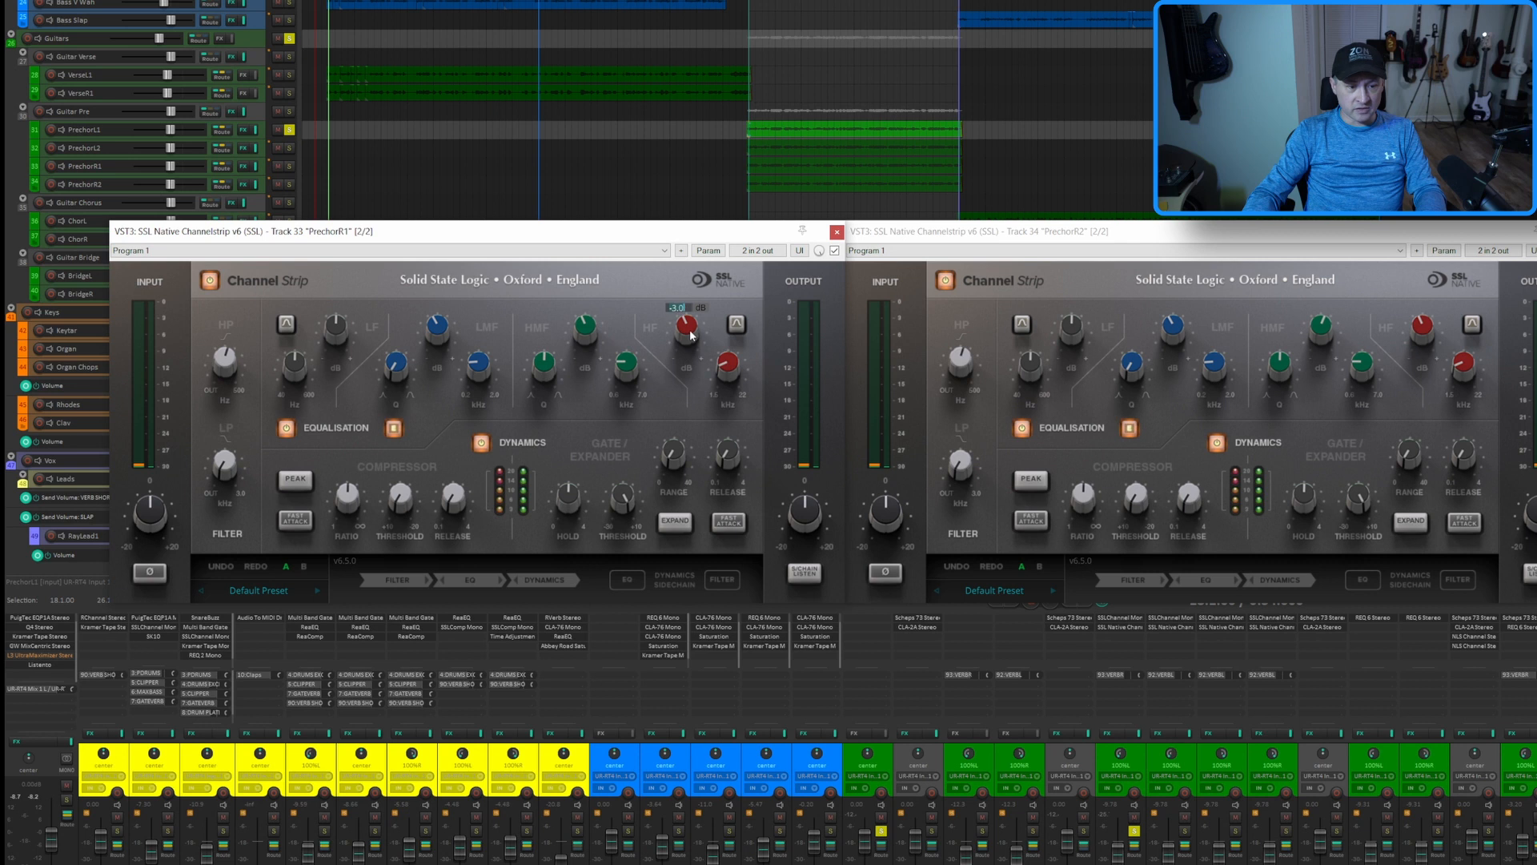
pyautogui.click(1325, 331)
pyautogui.write('-3')
pyautogui.press('Return')
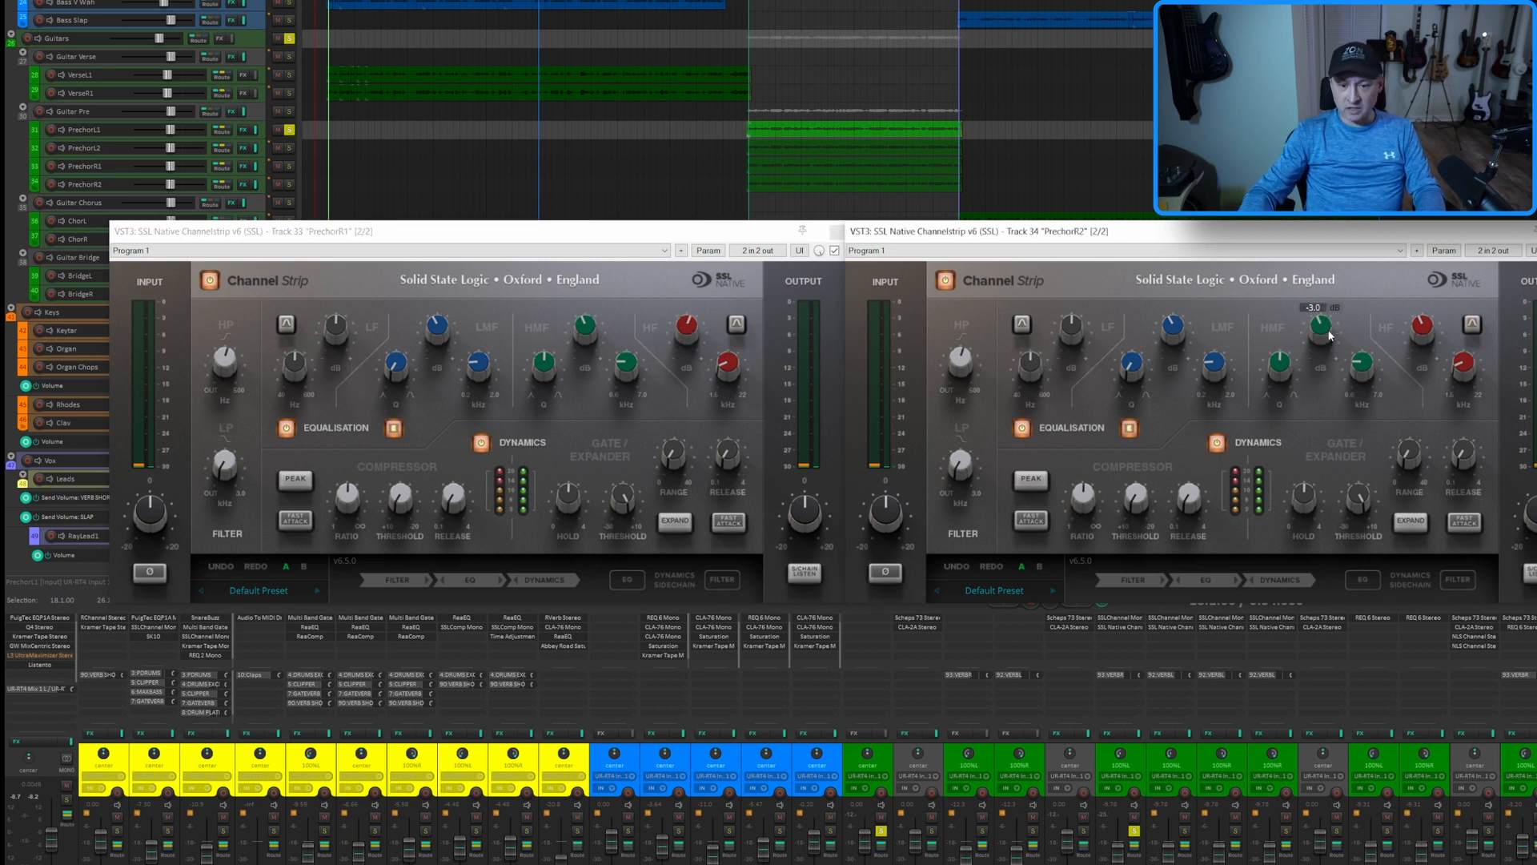
pyautogui.doubleClick(1418, 333)
pyautogui.write('3')
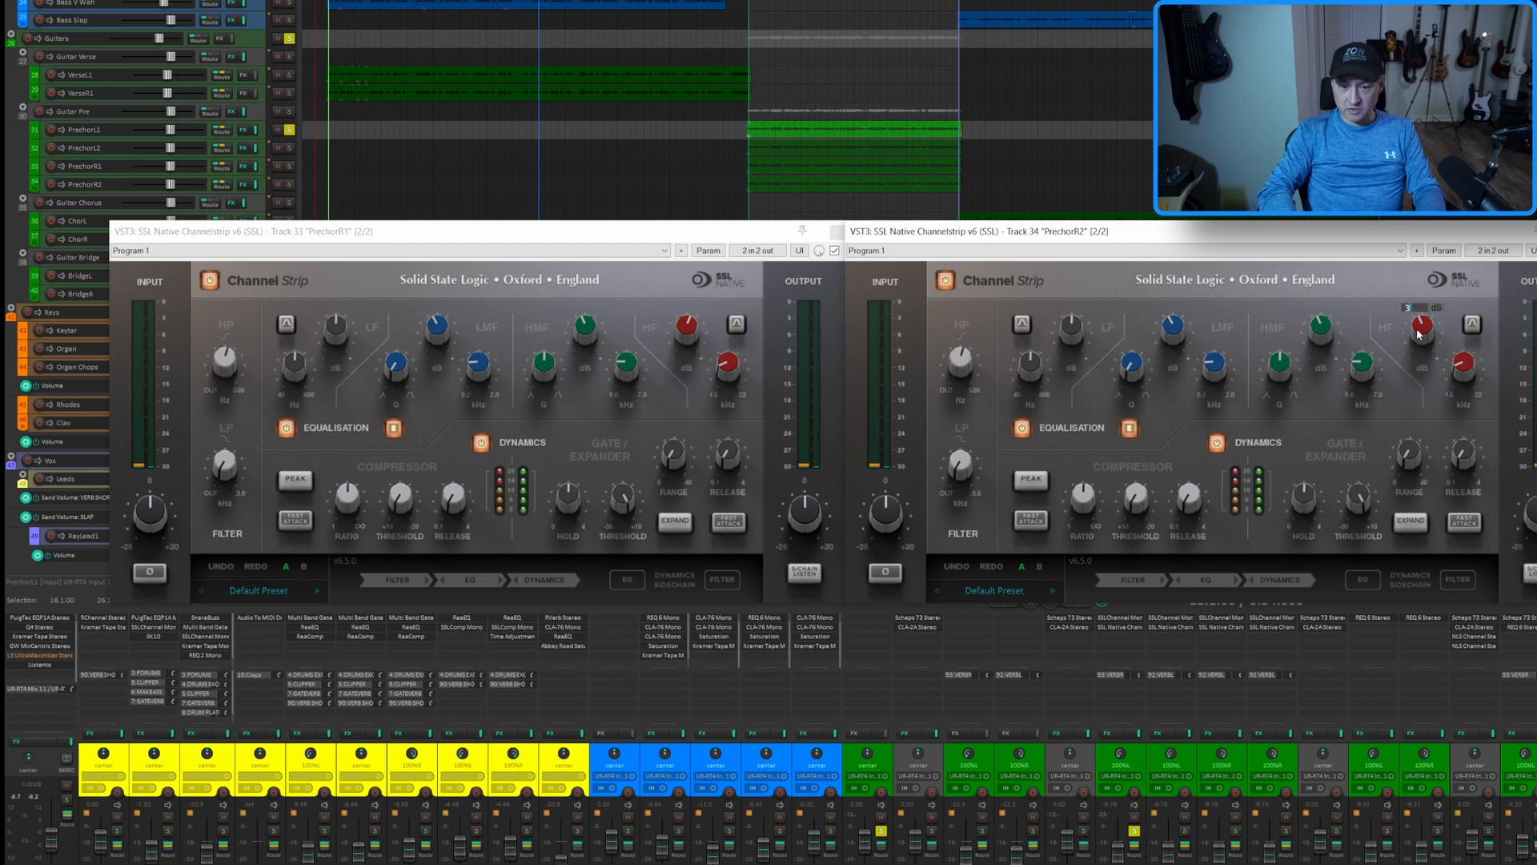
pyautogui.press('Return')
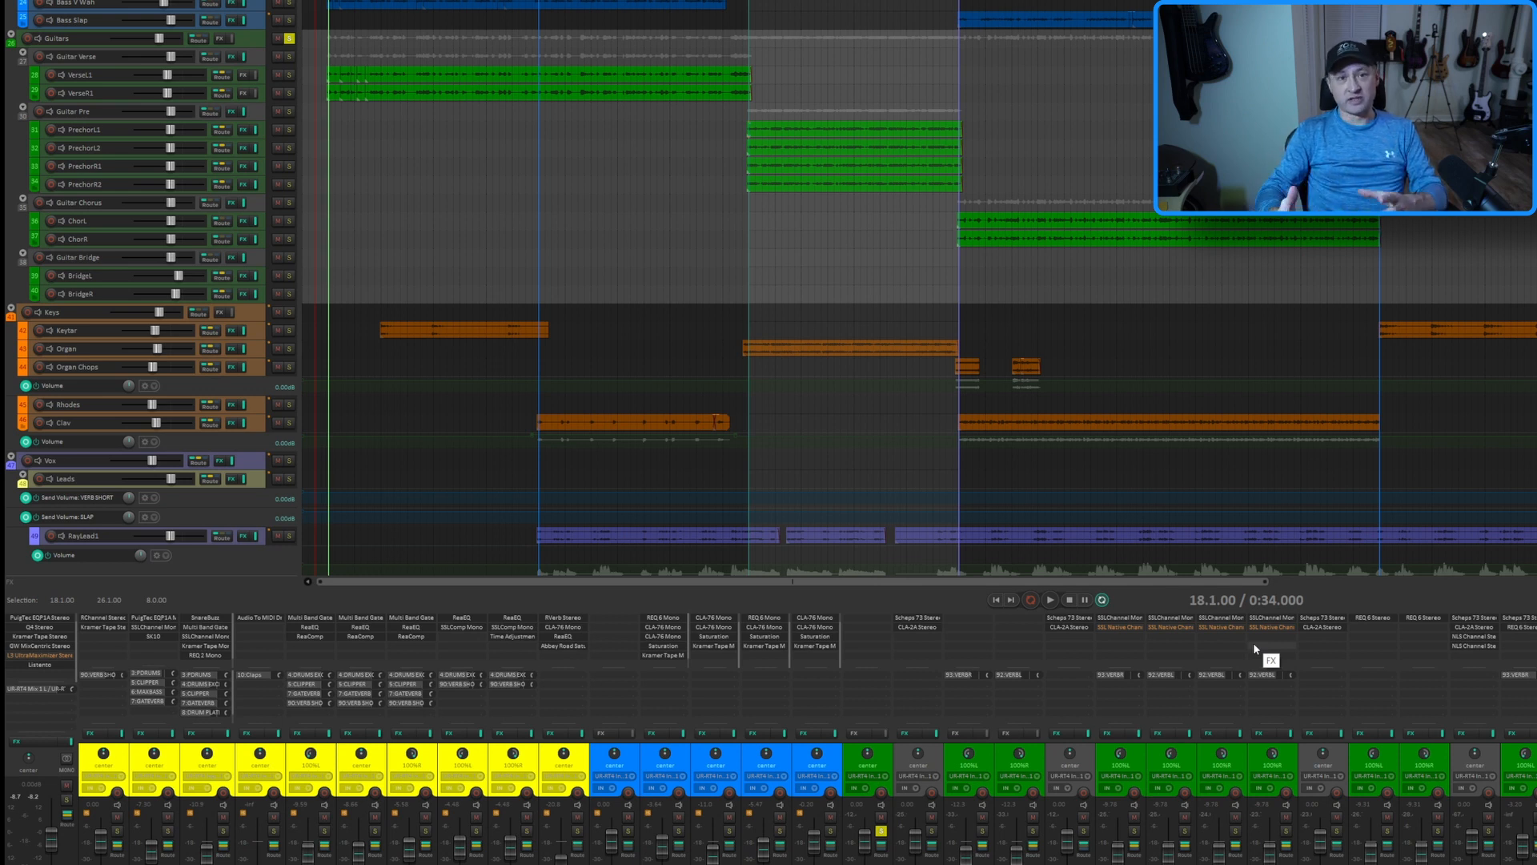
# Play the pre-chorus guitars with only the Waves E-Channel active, and again with only SSL Native Channelstrip v6, to compare them
pyautogui.press('space')
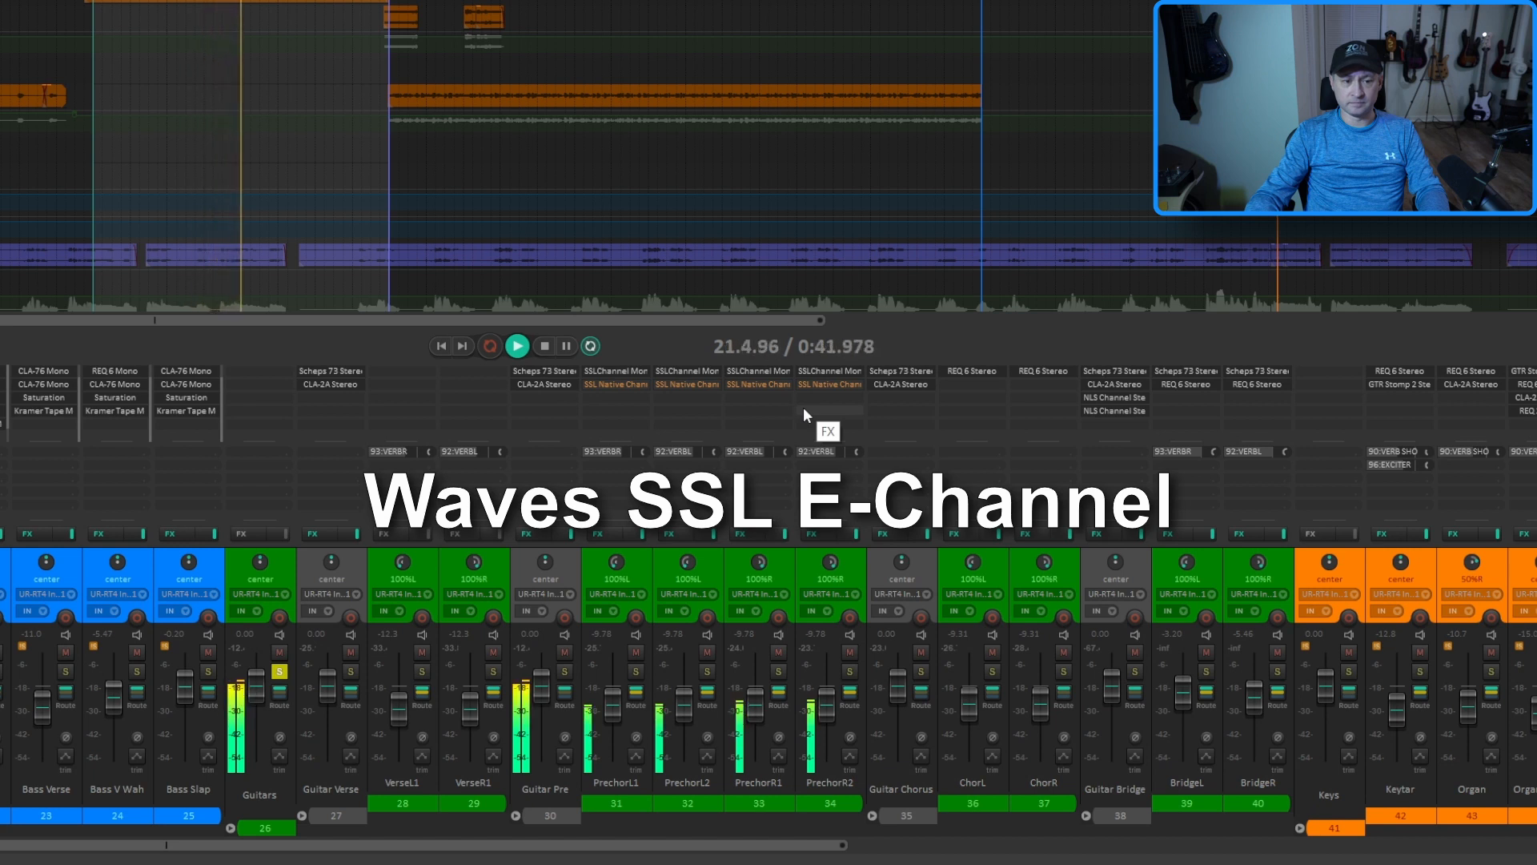
pyautogui.press('space')
pyautogui.press('space')
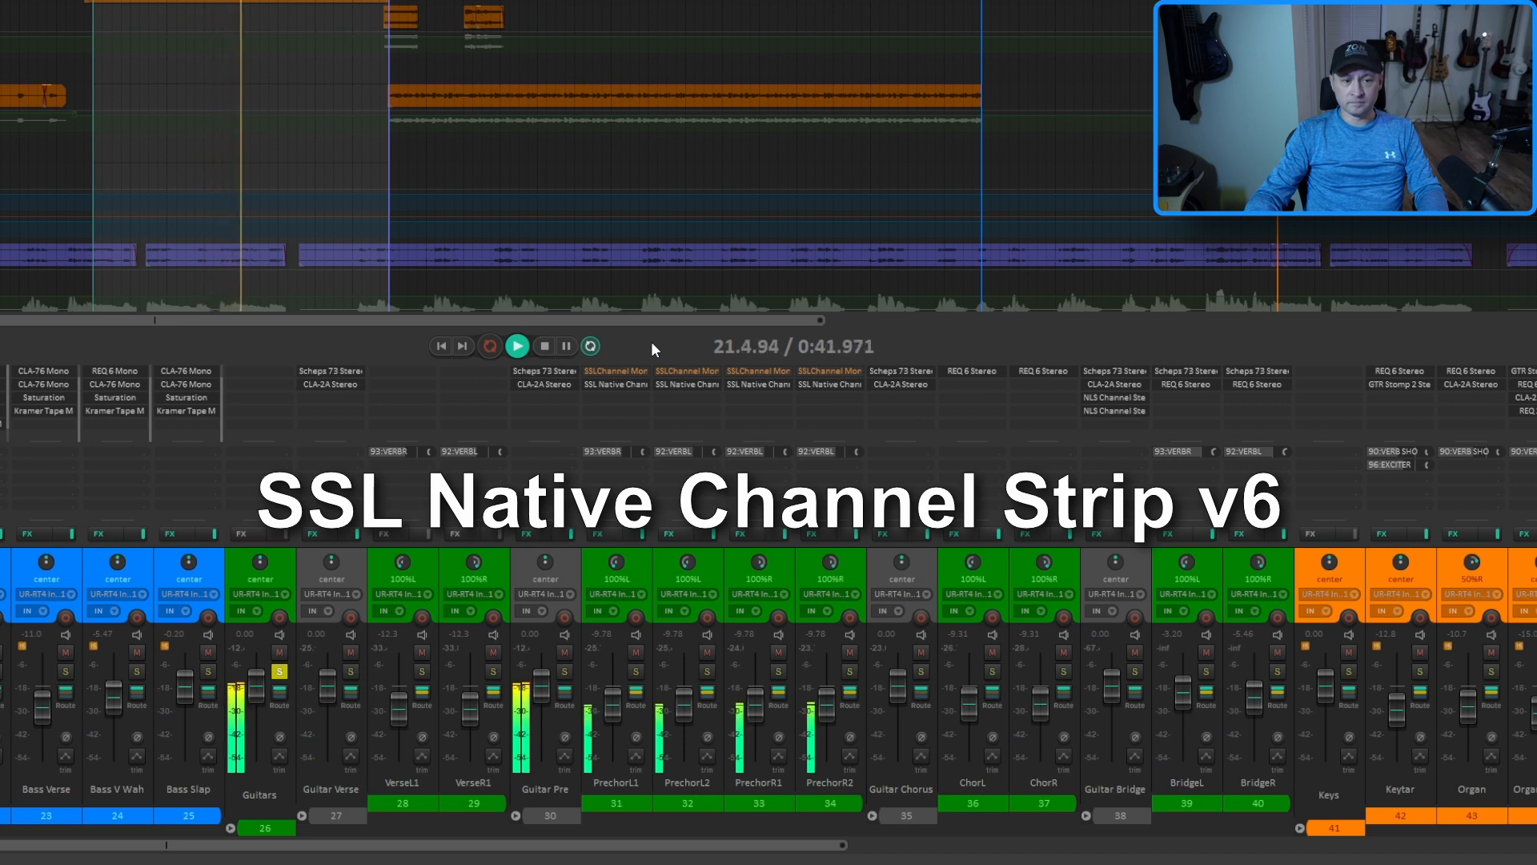
pyautogui.press('space')
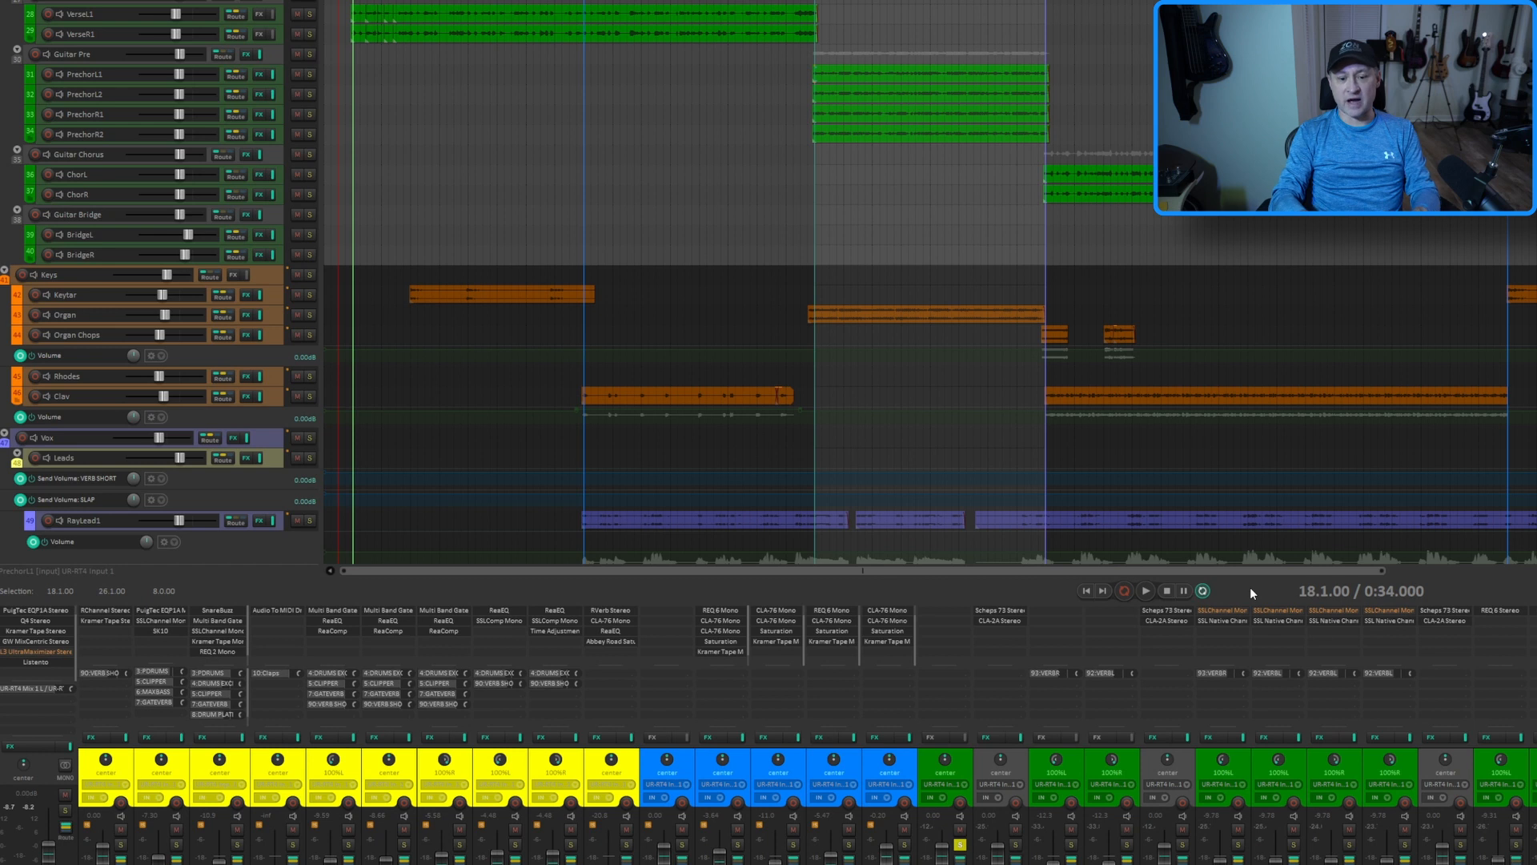
# Open the Waves SSLChannel on PrechorL1 and add SSL EV2 Channel Mono (Waves) to that track
pyautogui.click(1233, 611)
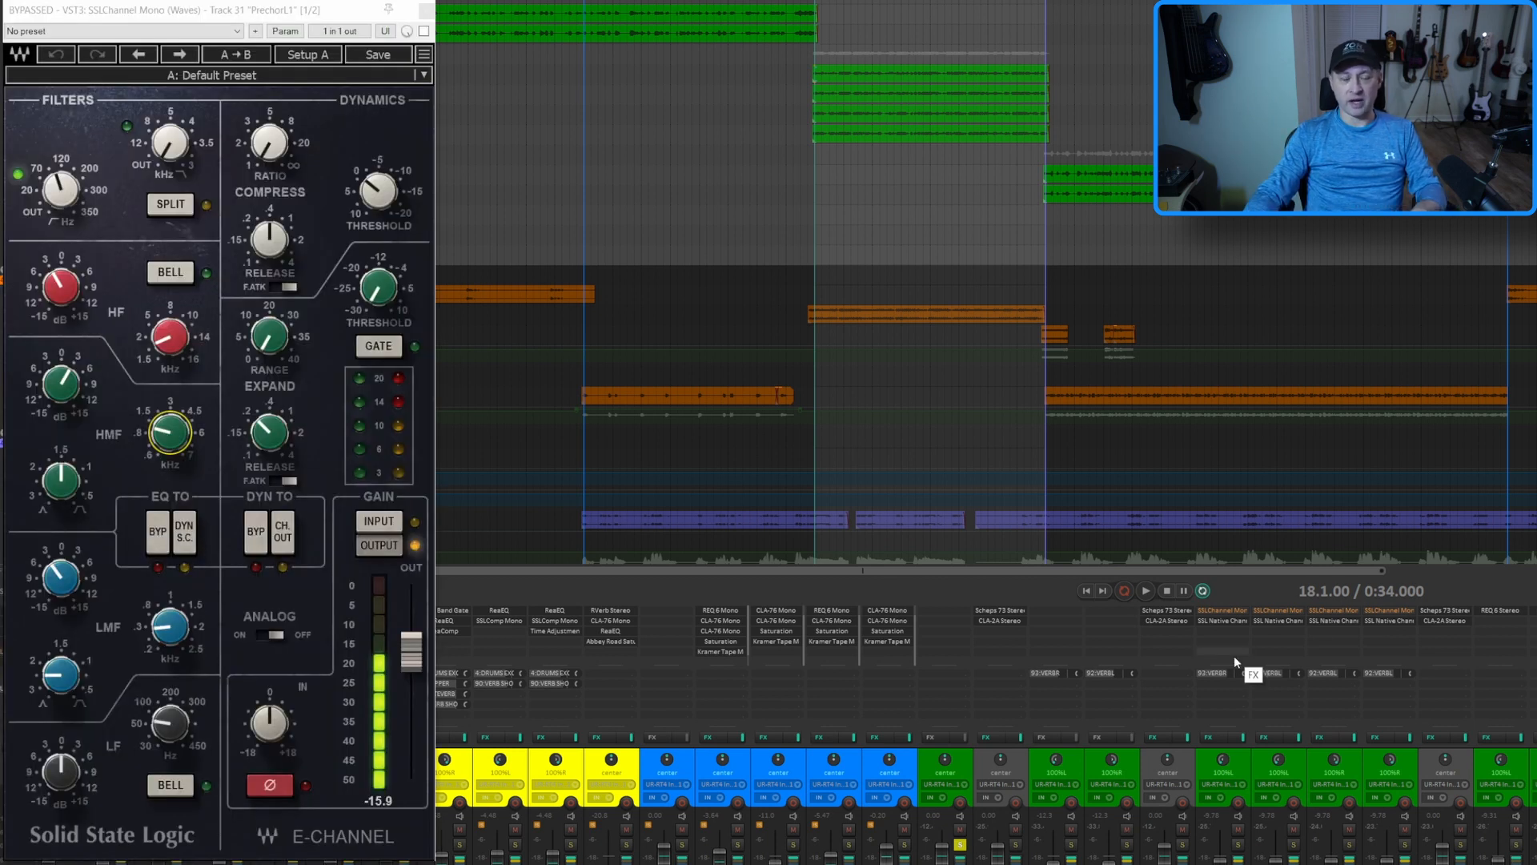
pyautogui.doubleClick(1226, 631)
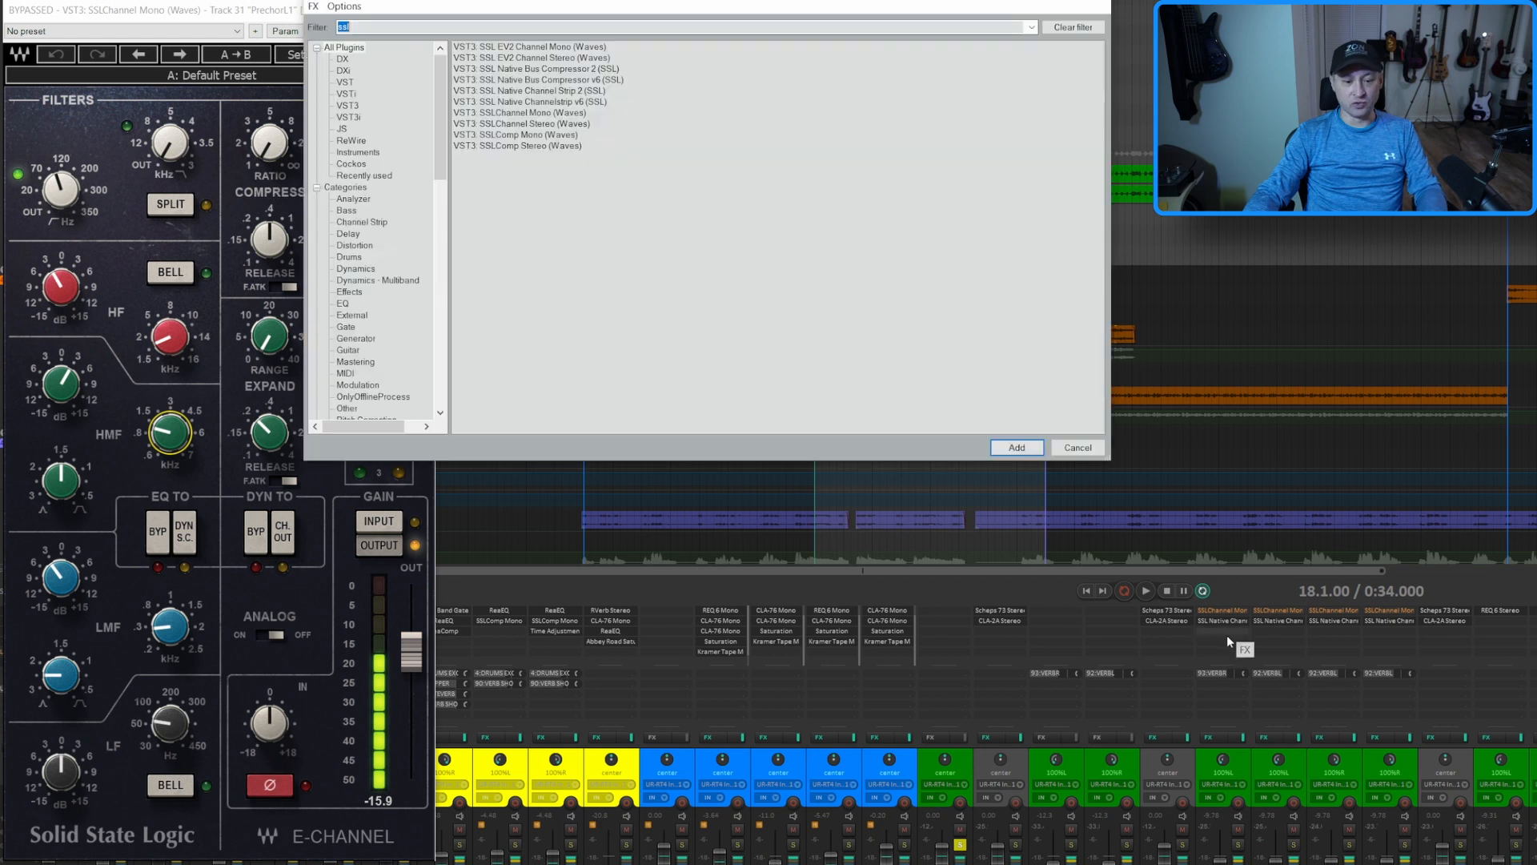
pyautogui.click(563, 48)
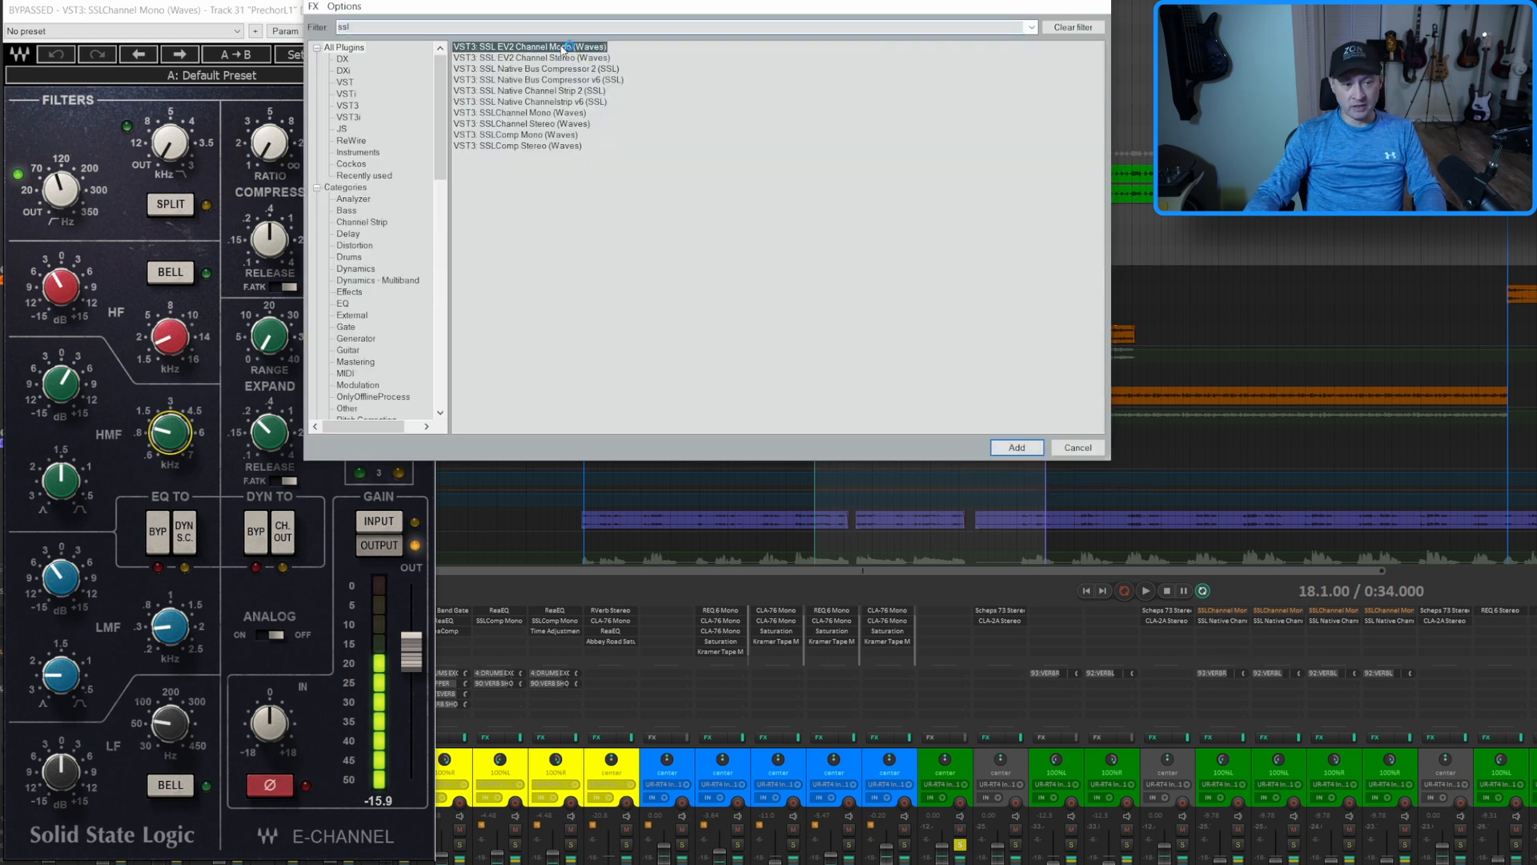
pyautogui.doubleClick(563, 47)
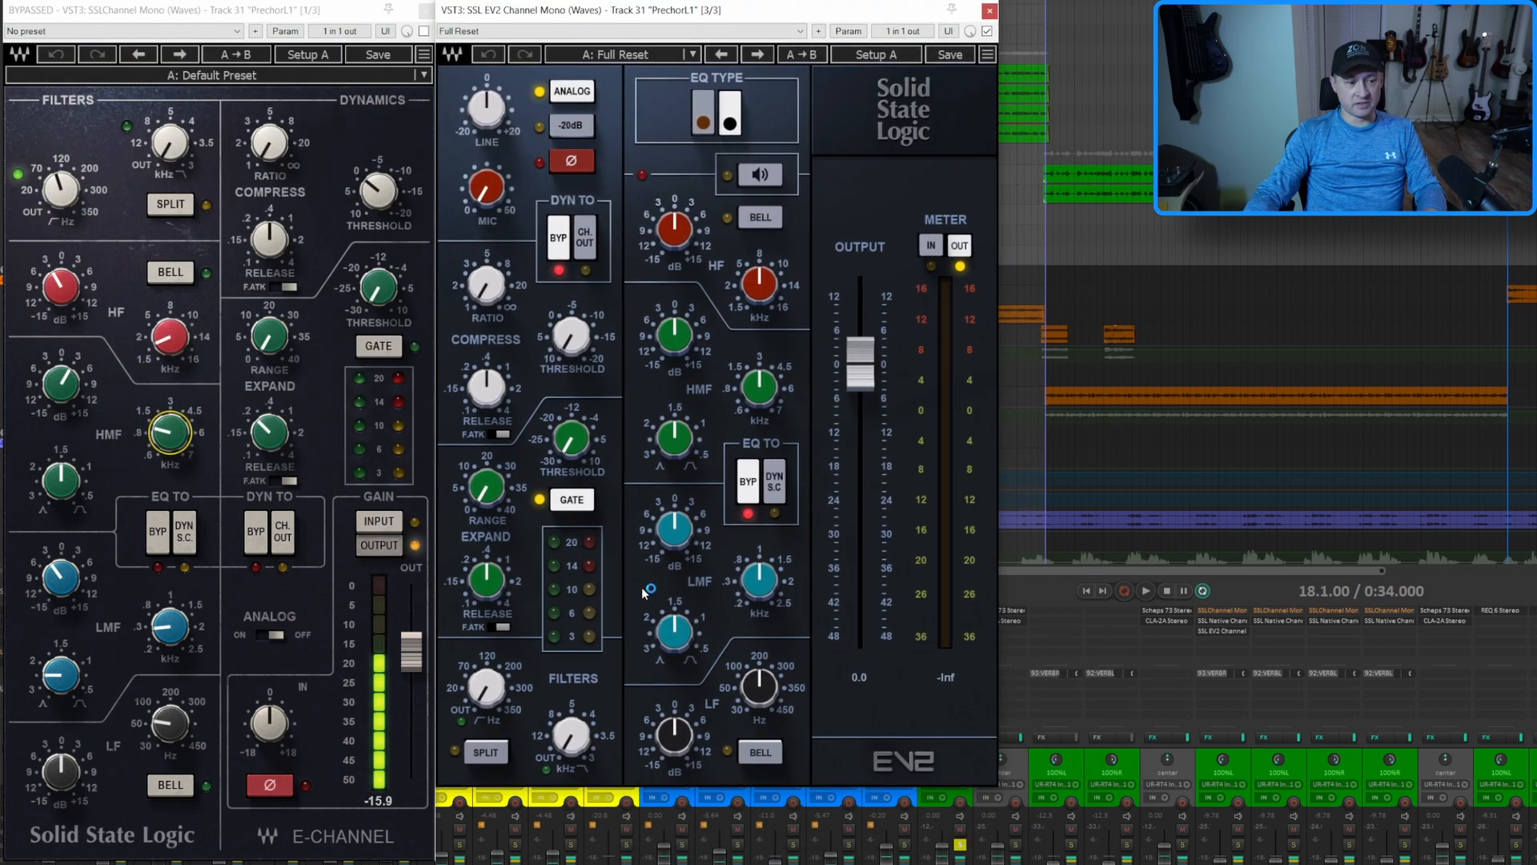
# On the EV2, set the high-pass filter to 100 Hz and the HF band to -3 dB at 1.81 kHz
pyautogui.doubleClick(484, 695)
pyautogui.write('100')
pyautogui.press('Return')
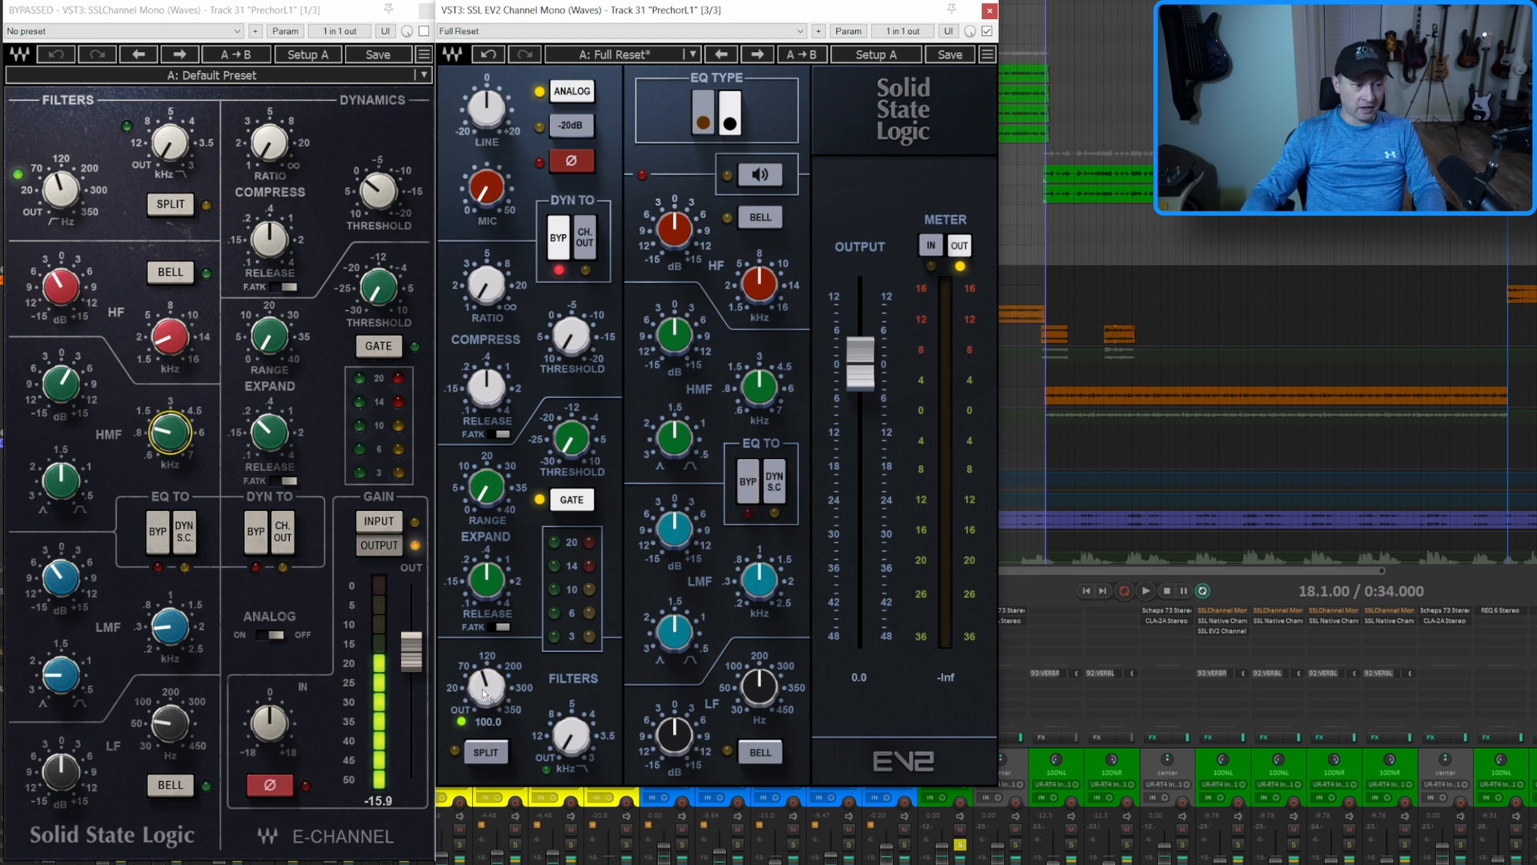
pyautogui.doubleClick(686, 232)
pyautogui.write('-3')
pyautogui.press('Return')
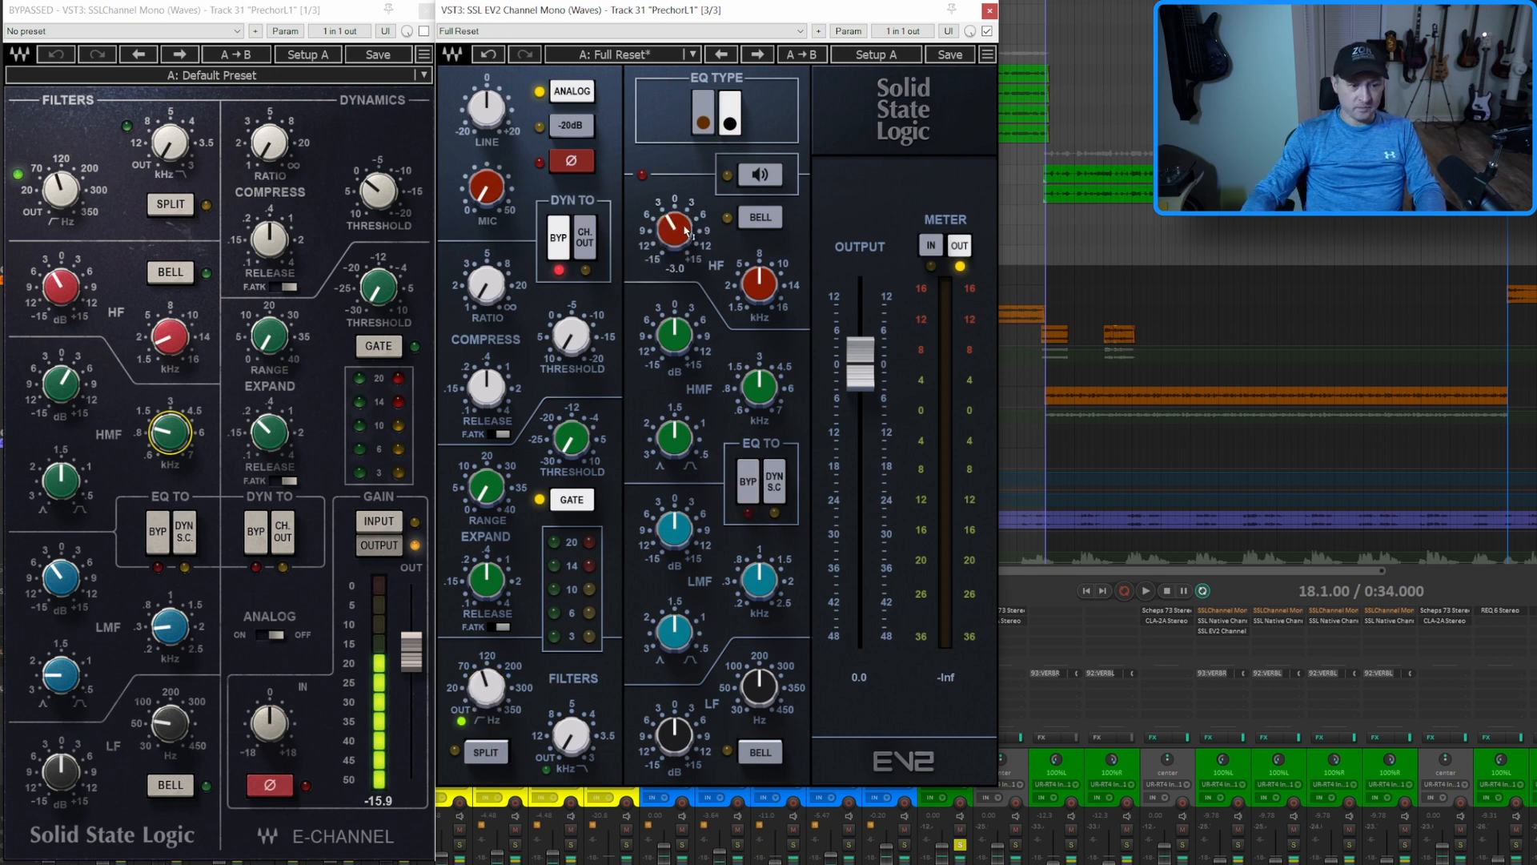
pyautogui.doubleClick(760, 285)
pyautogui.write('1.')
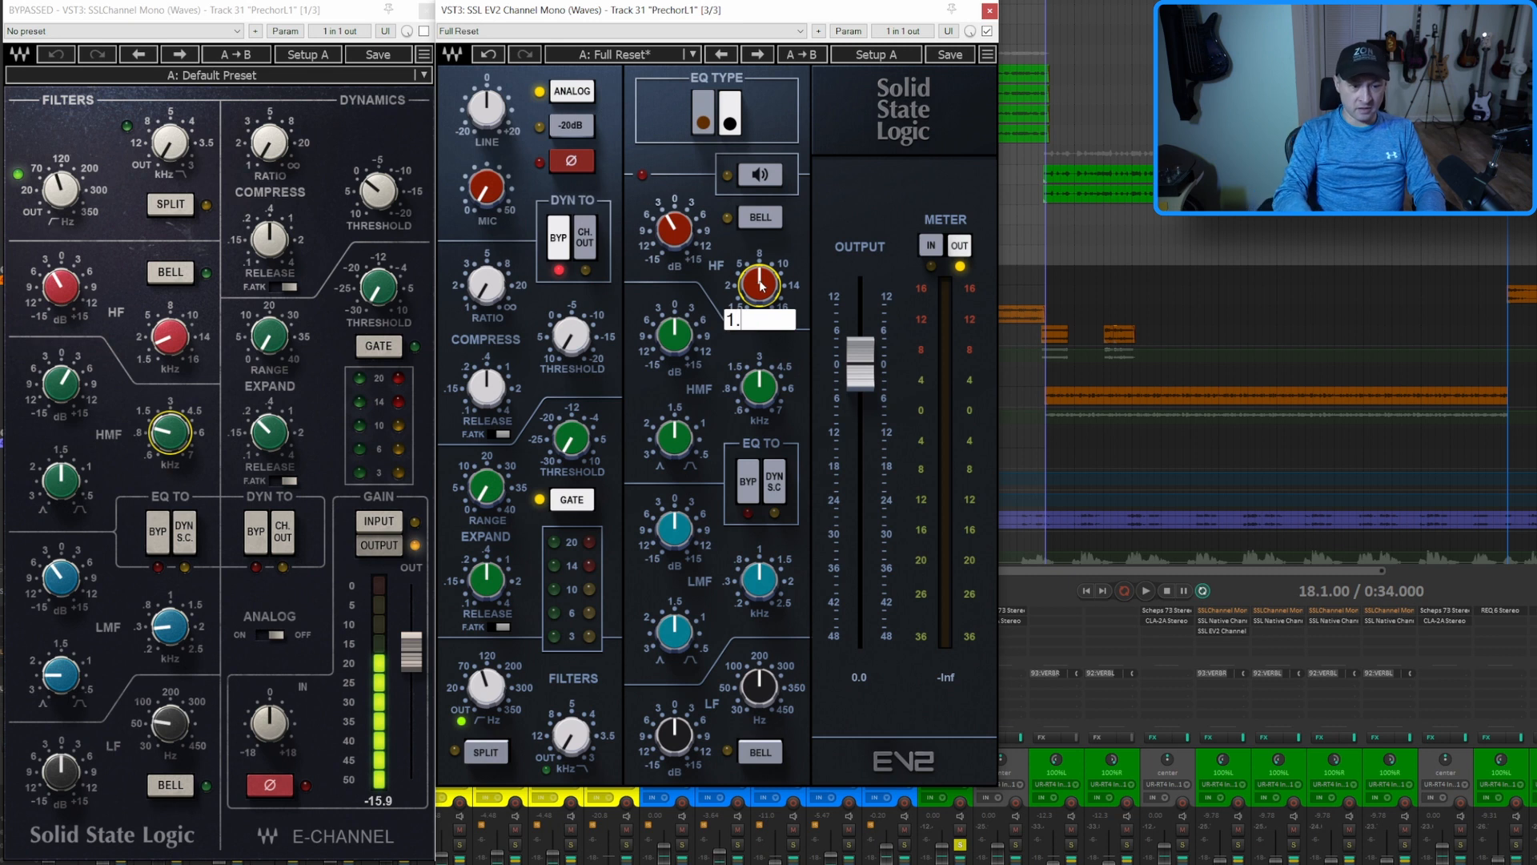
pyautogui.write('81')
pyautogui.press('Return')
# Set the EV2's HMF band to a gain of 3 dB at 1.05 kHz
pyautogui.doubleClick(664, 330)
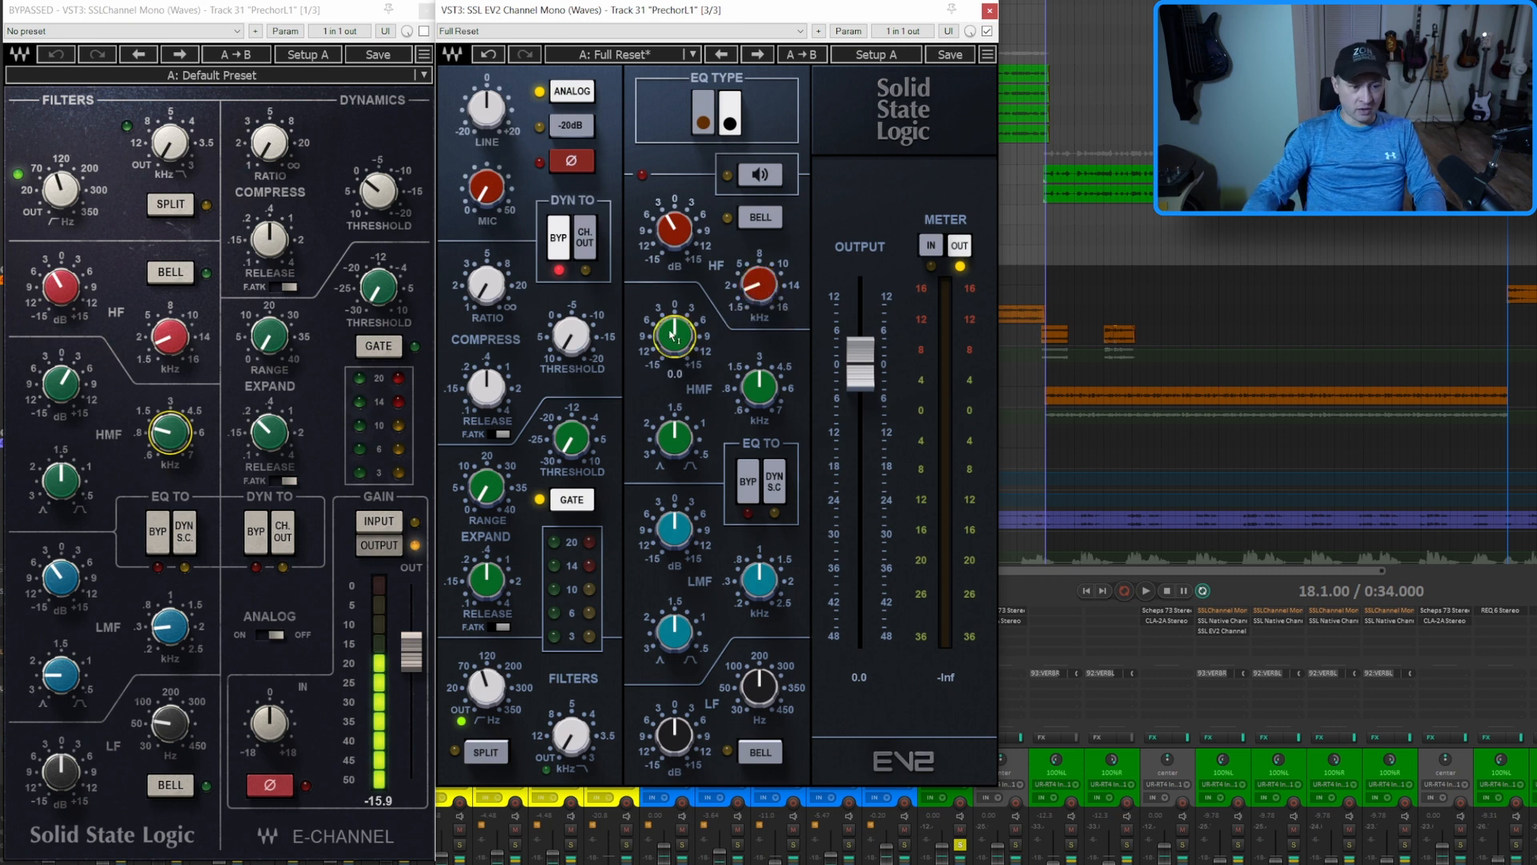
pyautogui.write('3')
pyautogui.press('Return')
pyautogui.doubleClick(760, 387)
pyautogui.write('1.05')
pyautogui.press('Return')
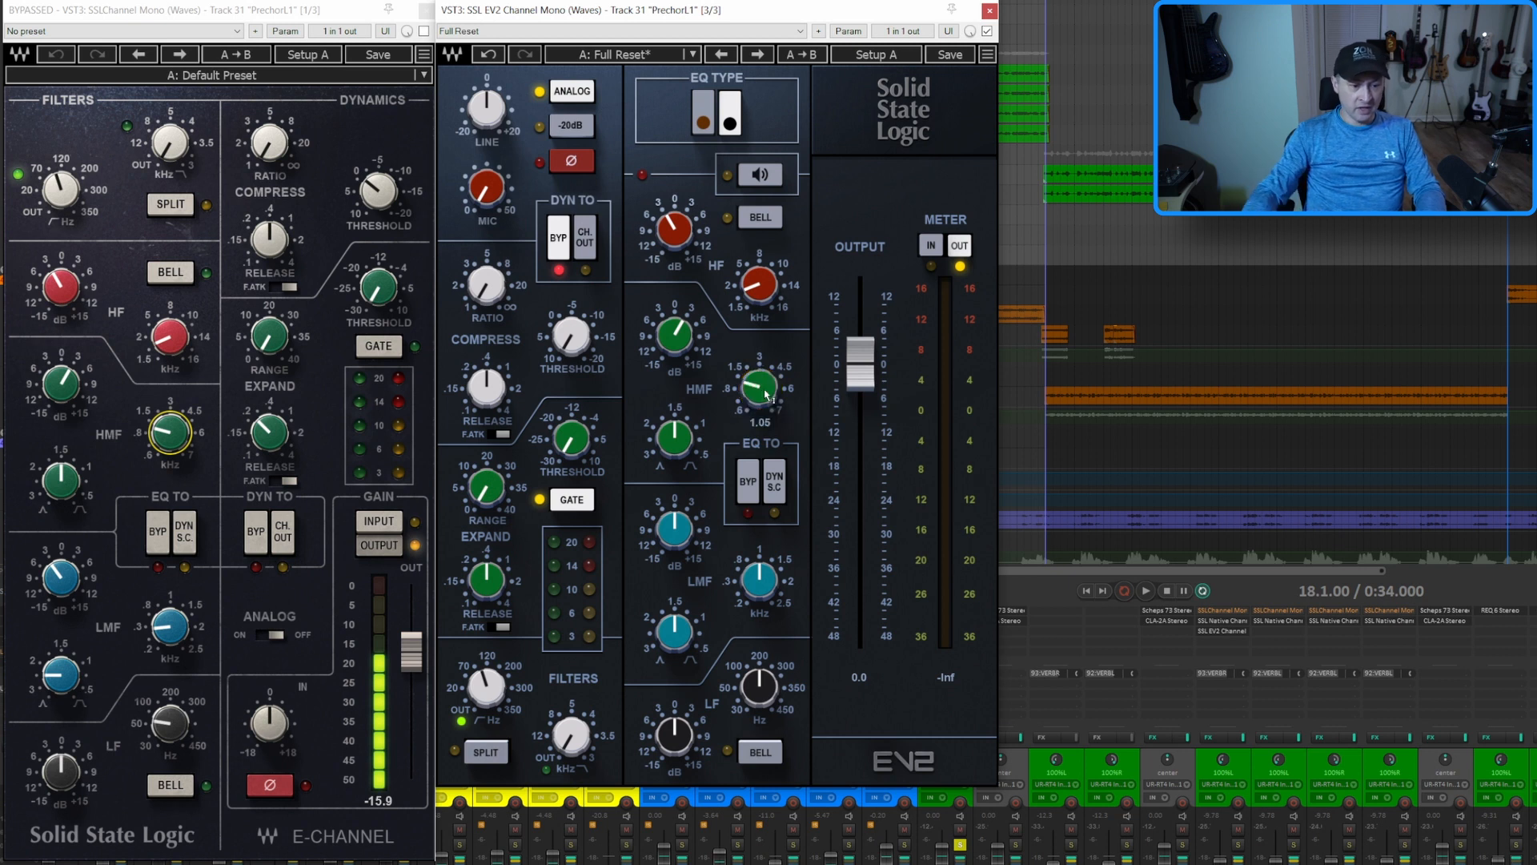
# Set the EV2's LMF band to a gain of -3 dB at 0.29 kHz with a Q of 2.5
pyautogui.doubleClick(675, 528)
pyautogui.write('-3')
pyautogui.press('Return')
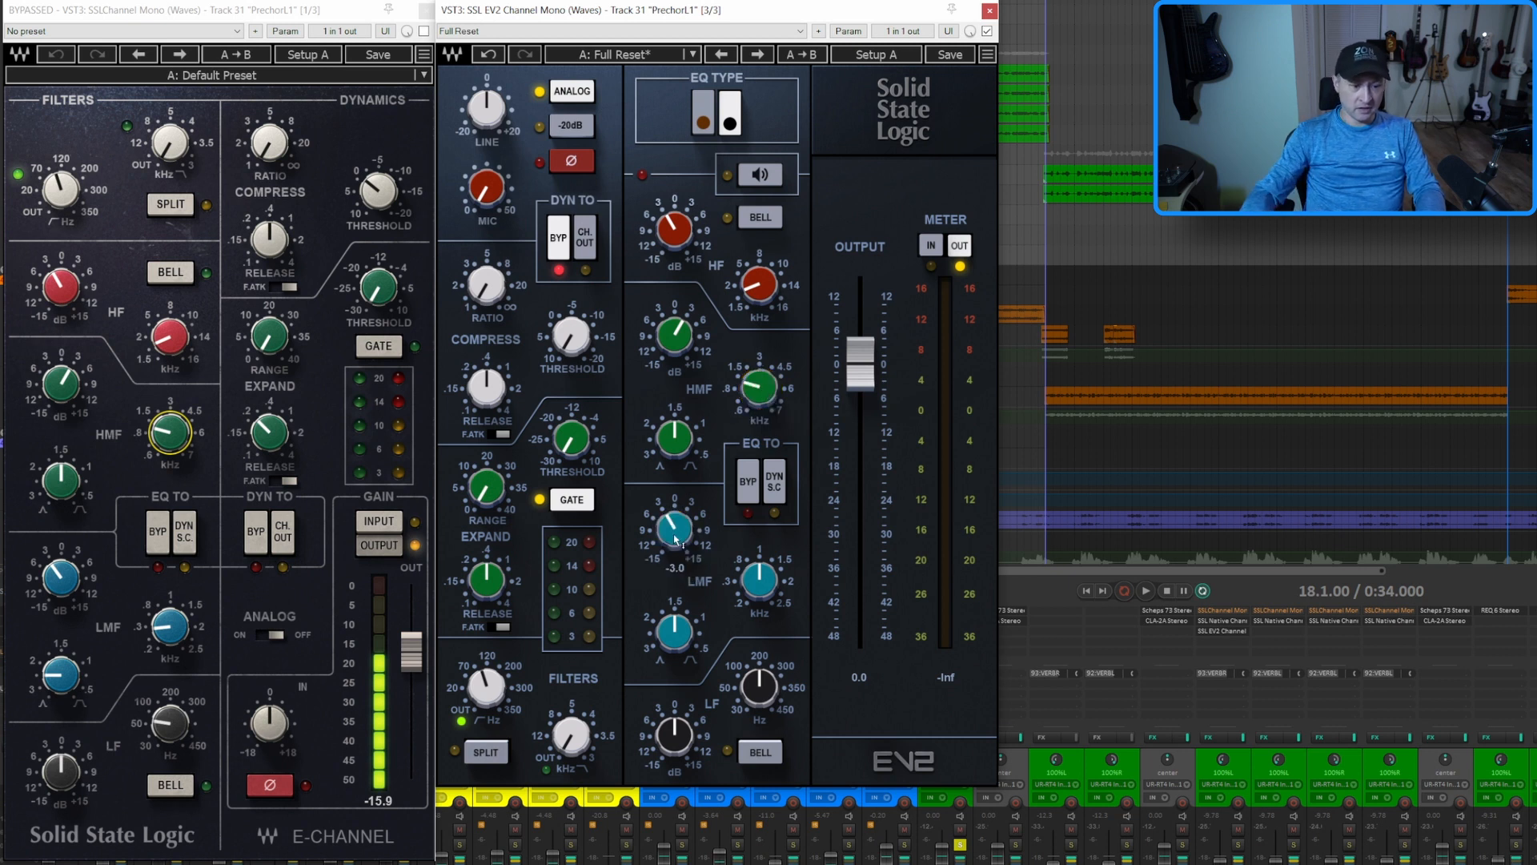
pyautogui.doubleClick(756, 582)
pyautogui.write('.29')
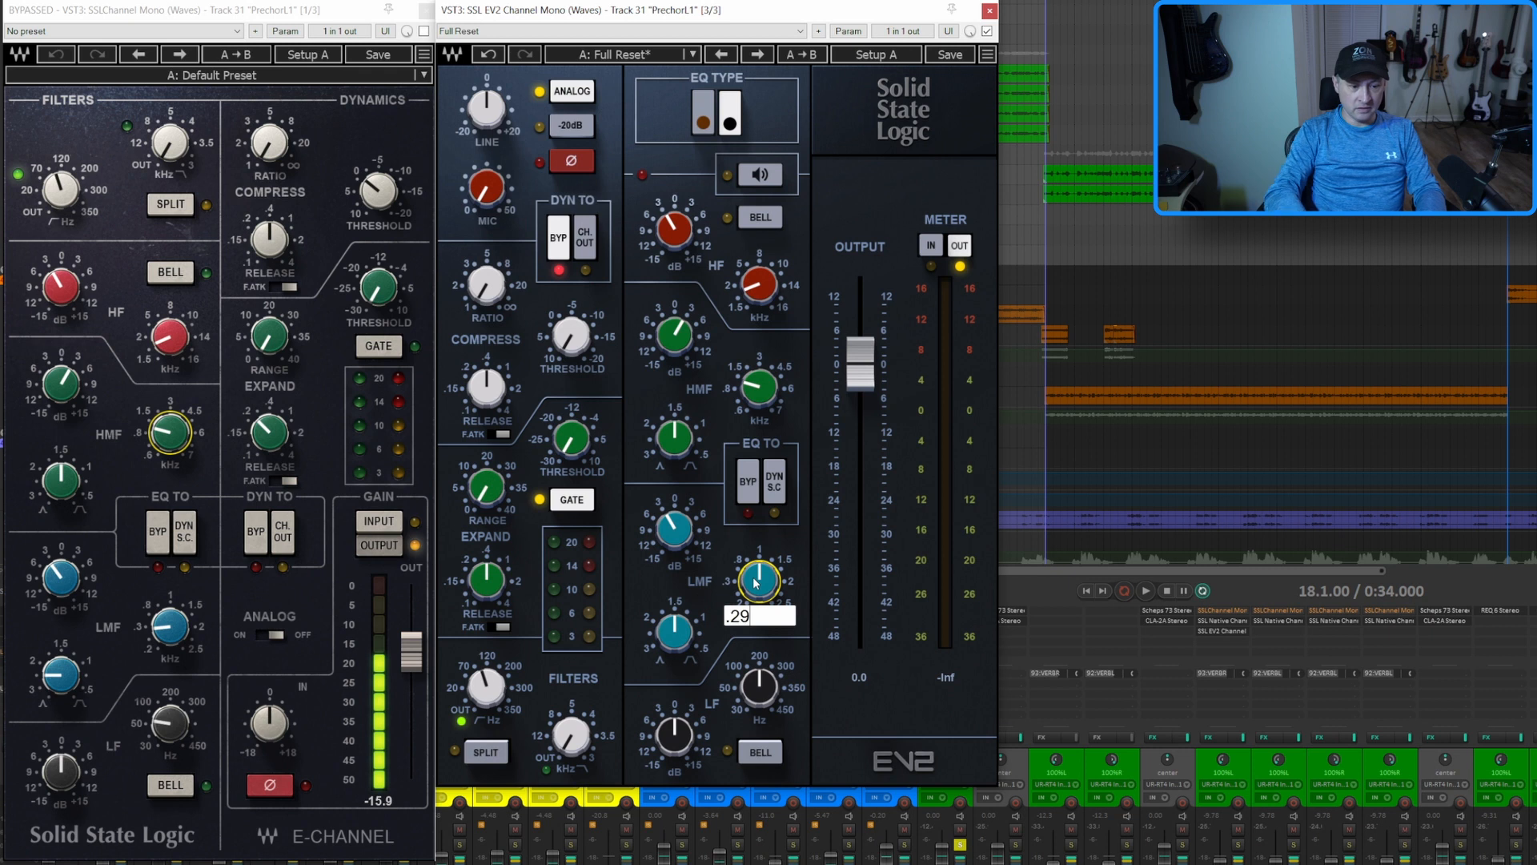
pyautogui.press('Return')
pyautogui.doubleClick(685, 648)
pyautogui.write('2.5')
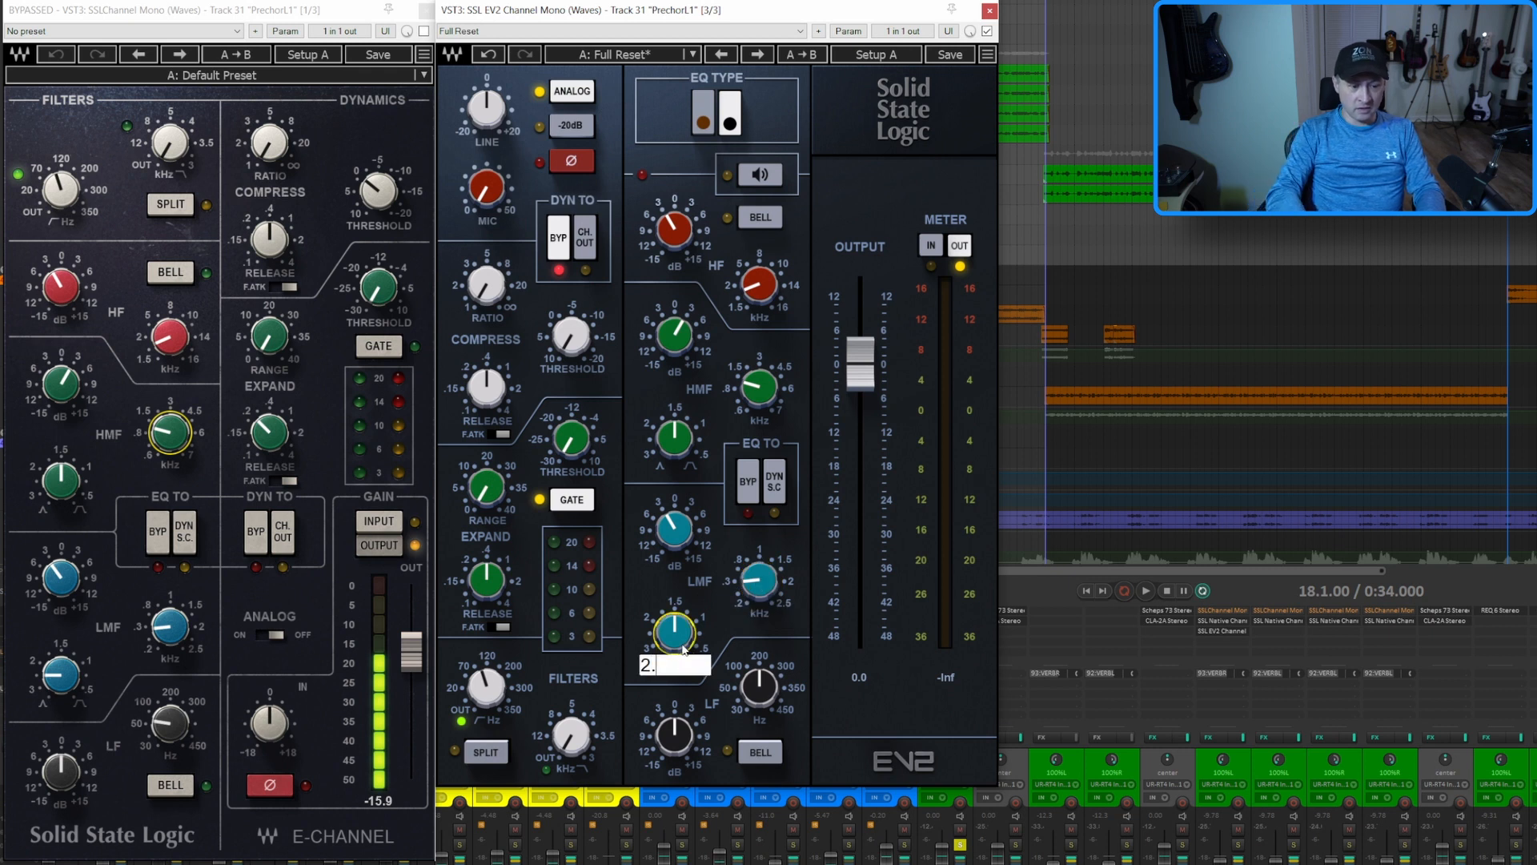
pyautogui.press('Return')
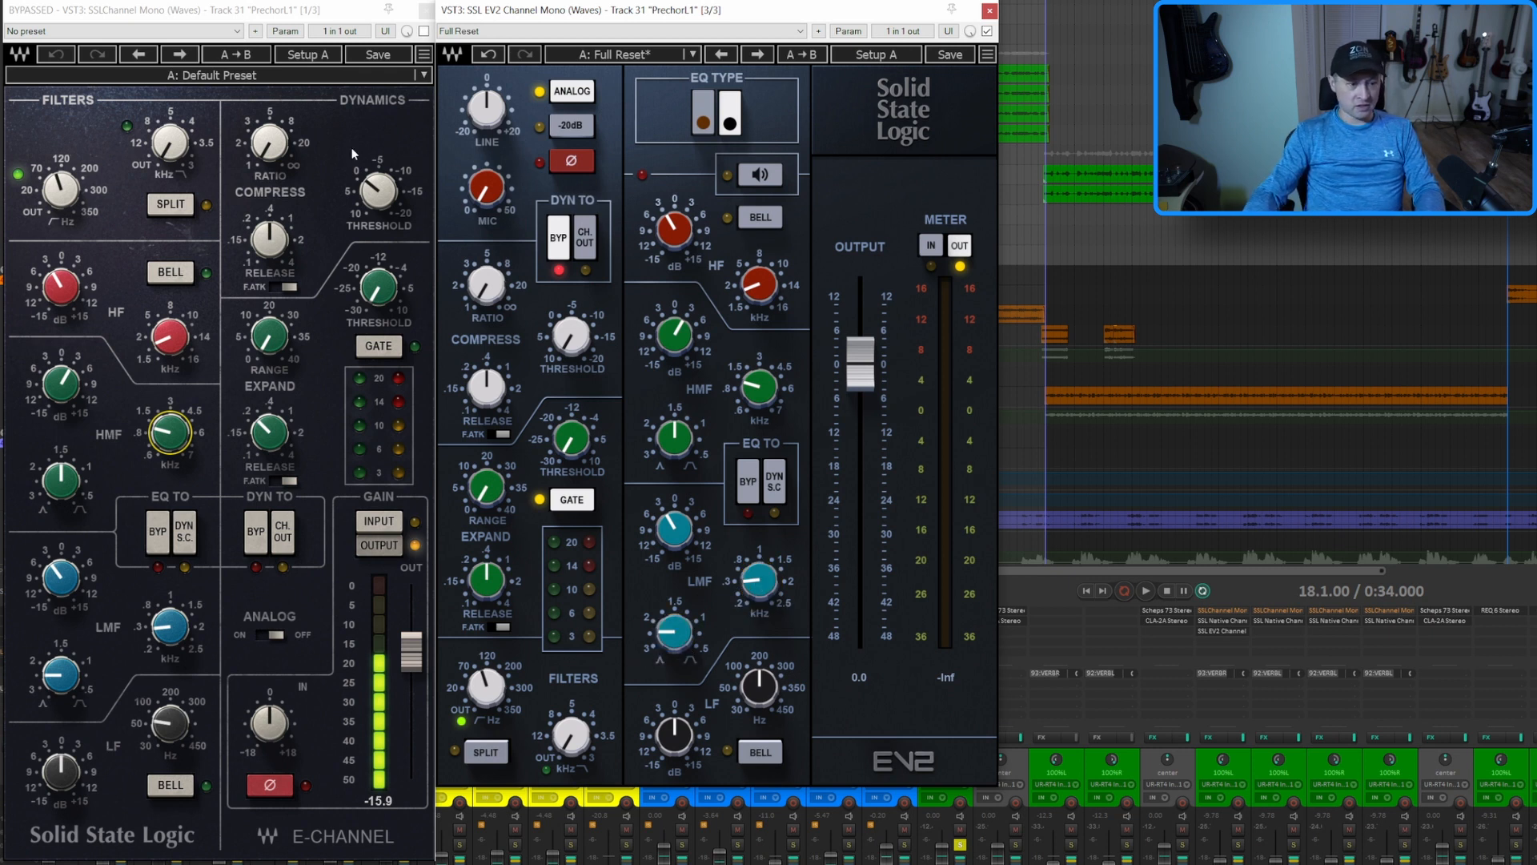
# Copy the EV2 Channel from PrechorL1 to PrechorL2, PrechorR1 and PrechorR2, and place the two PrechorR EV2 windows side by side
pyautogui.click(989, 10)
pyautogui.moveTo(1235, 628); pyautogui.dragTo(1390, 635)
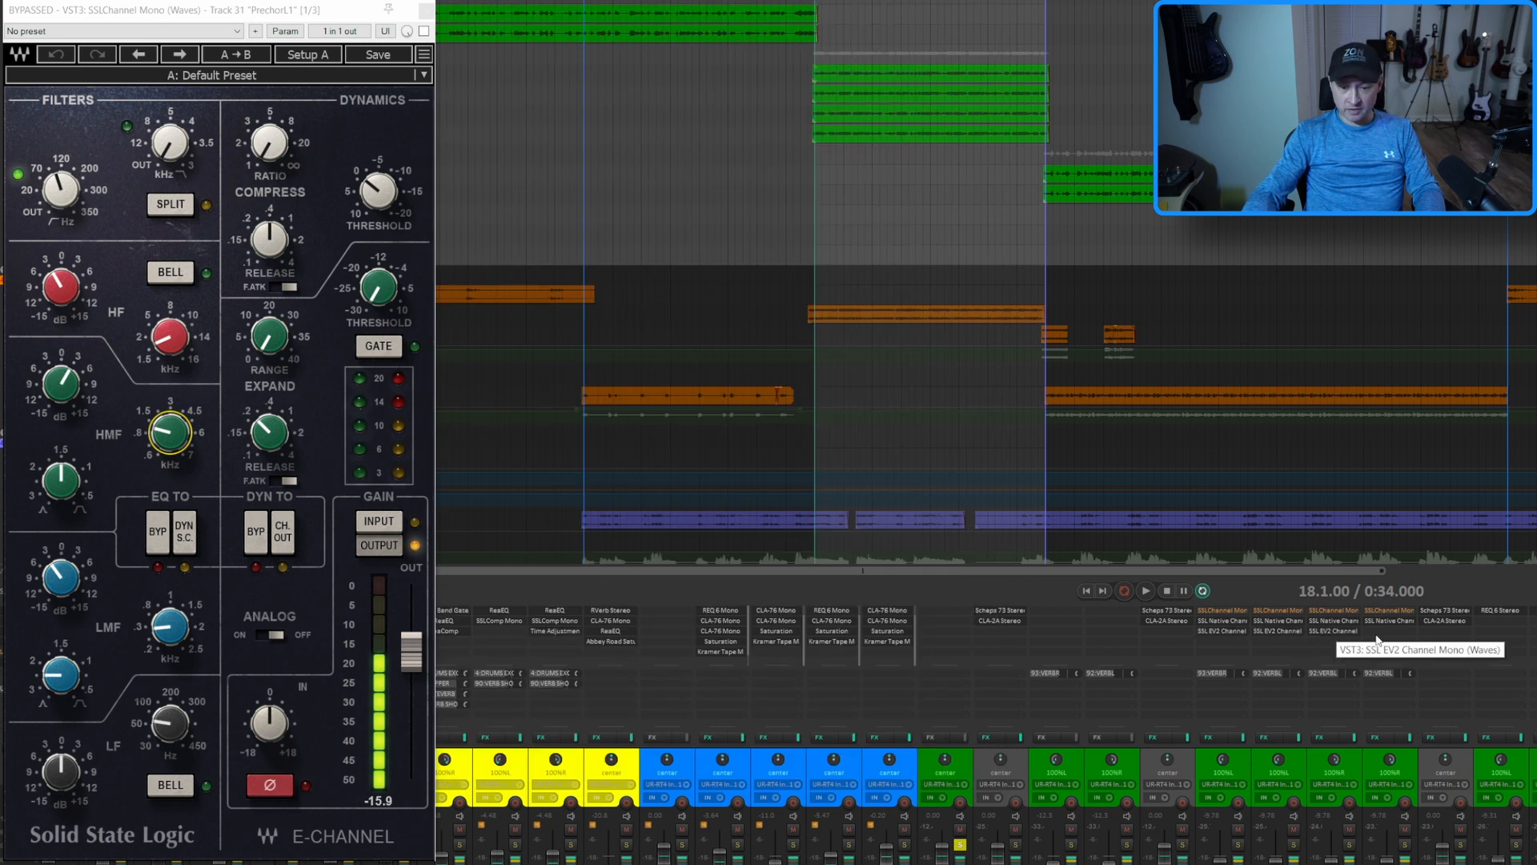
pyautogui.click(428, 10)
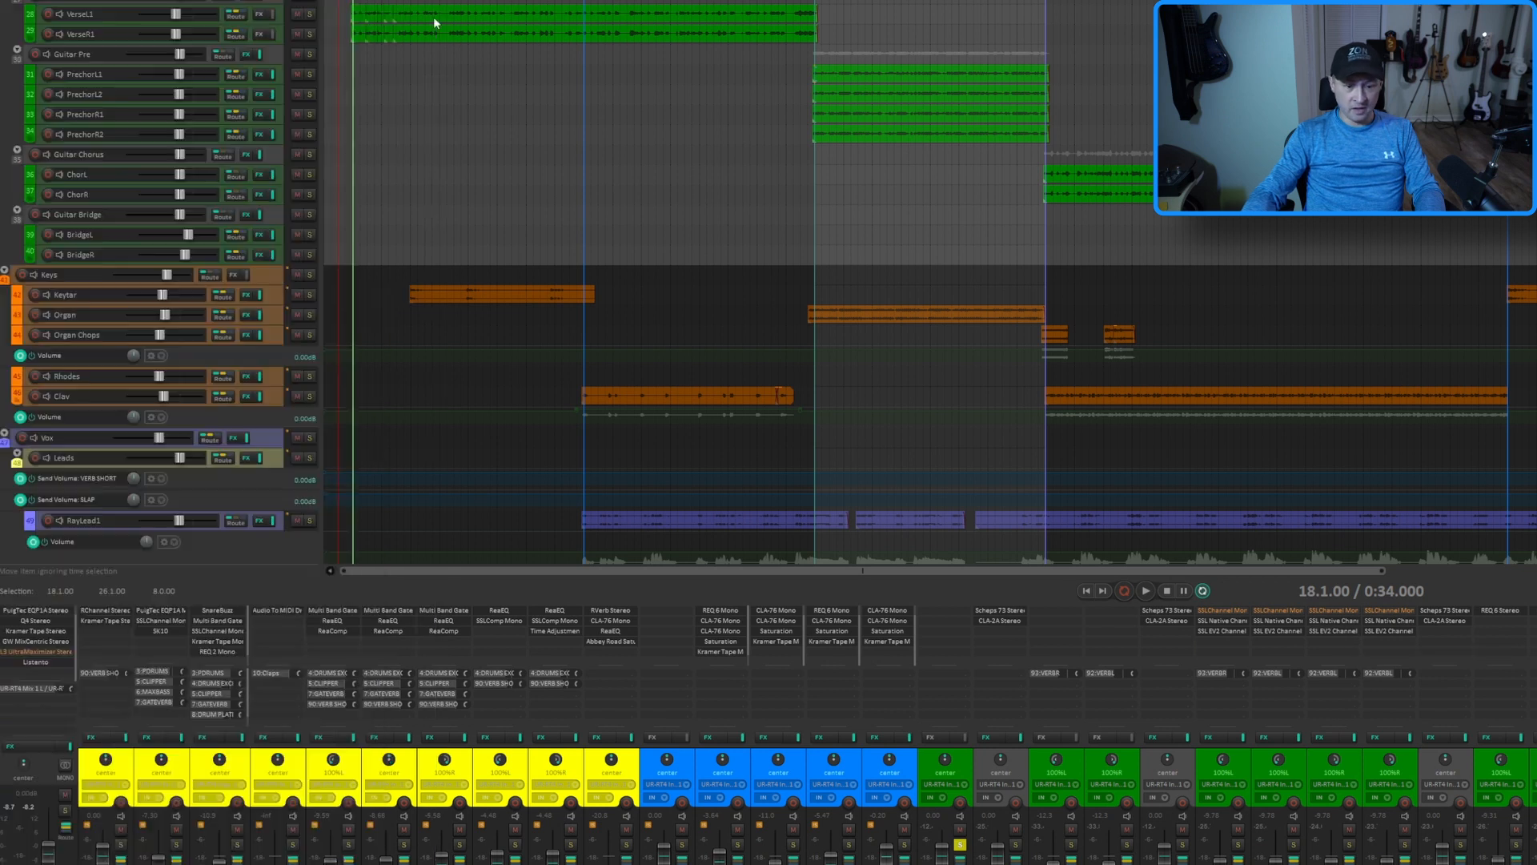
pyautogui.click(1389, 632)
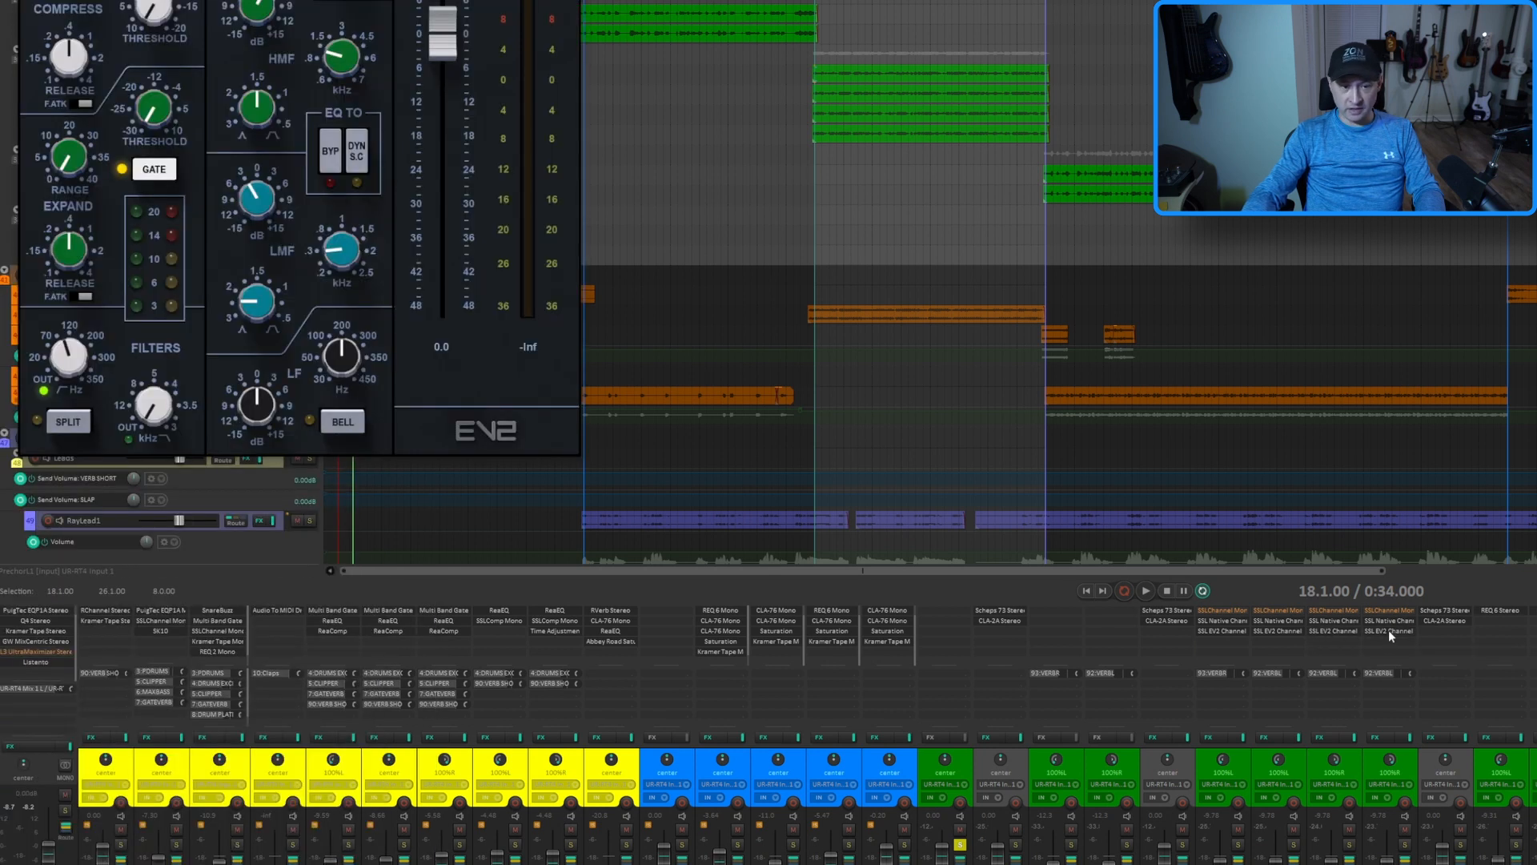
pyautogui.moveTo(320, 3); pyautogui.dragTo(863, 0)
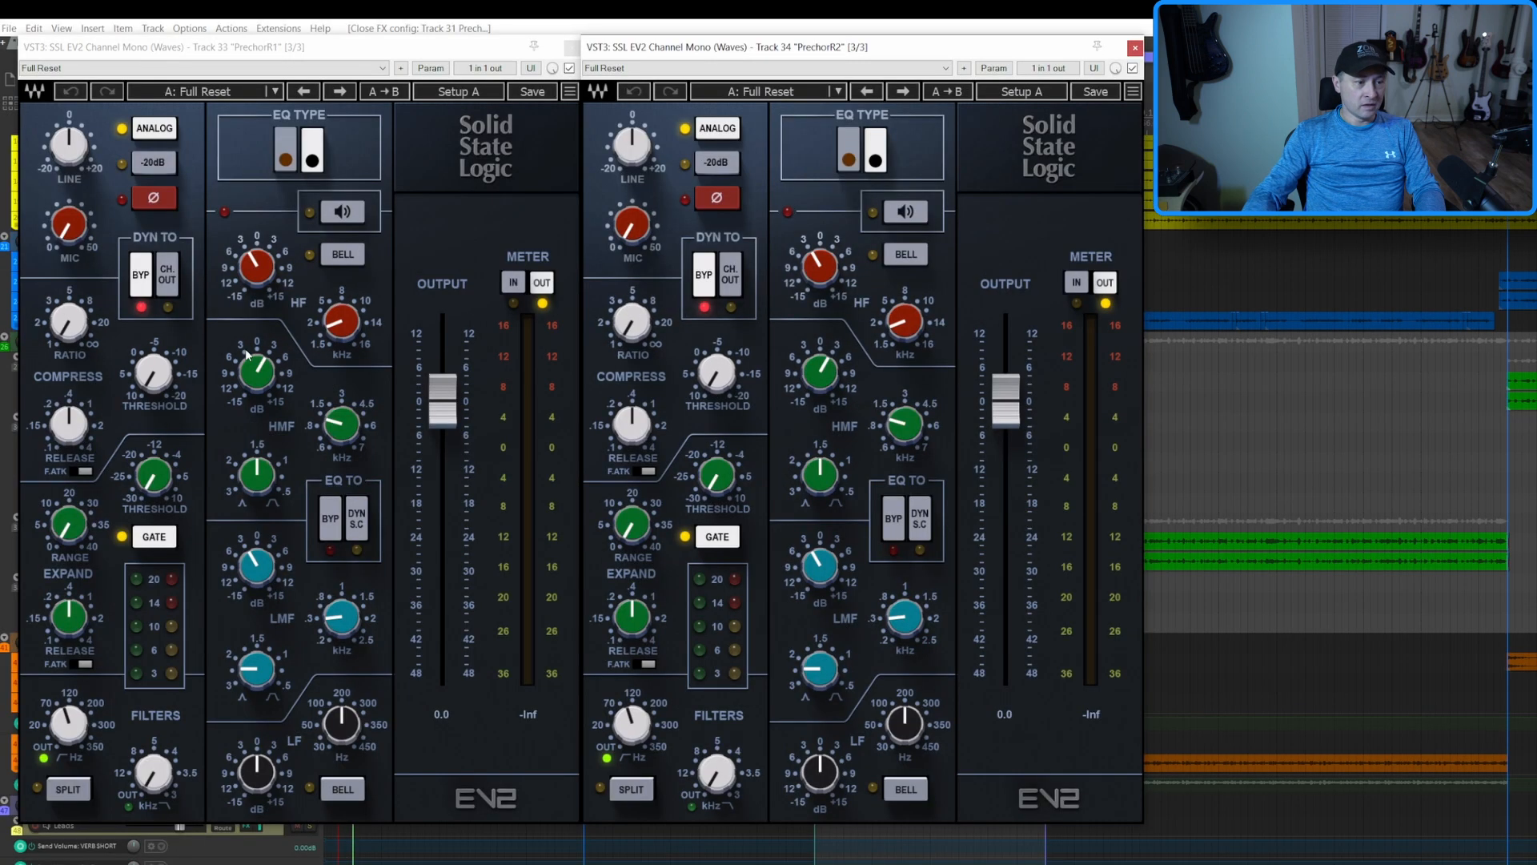
# On the PrechorR1 and PrechorR2 EV2 channels, set the HF gain to 3 dB and the HMF gain to -3 dB, and close both windows
pyautogui.doubleClick(266, 280)
pyautogui.write('3')
pyautogui.press('Return')
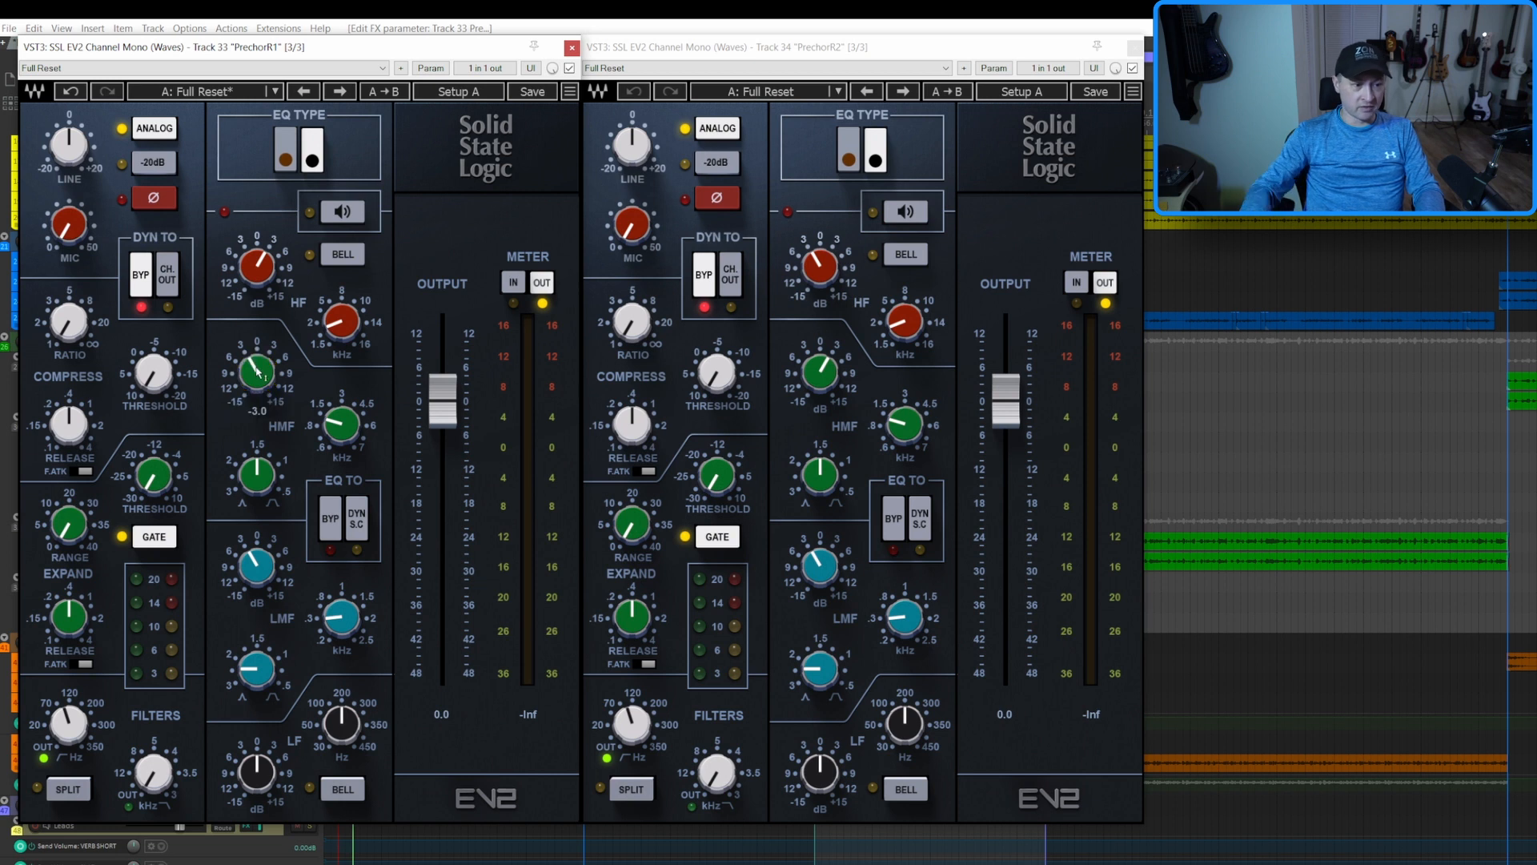
pyautogui.doubleClick(827, 272)
pyautogui.write('3')
pyautogui.press('Return')
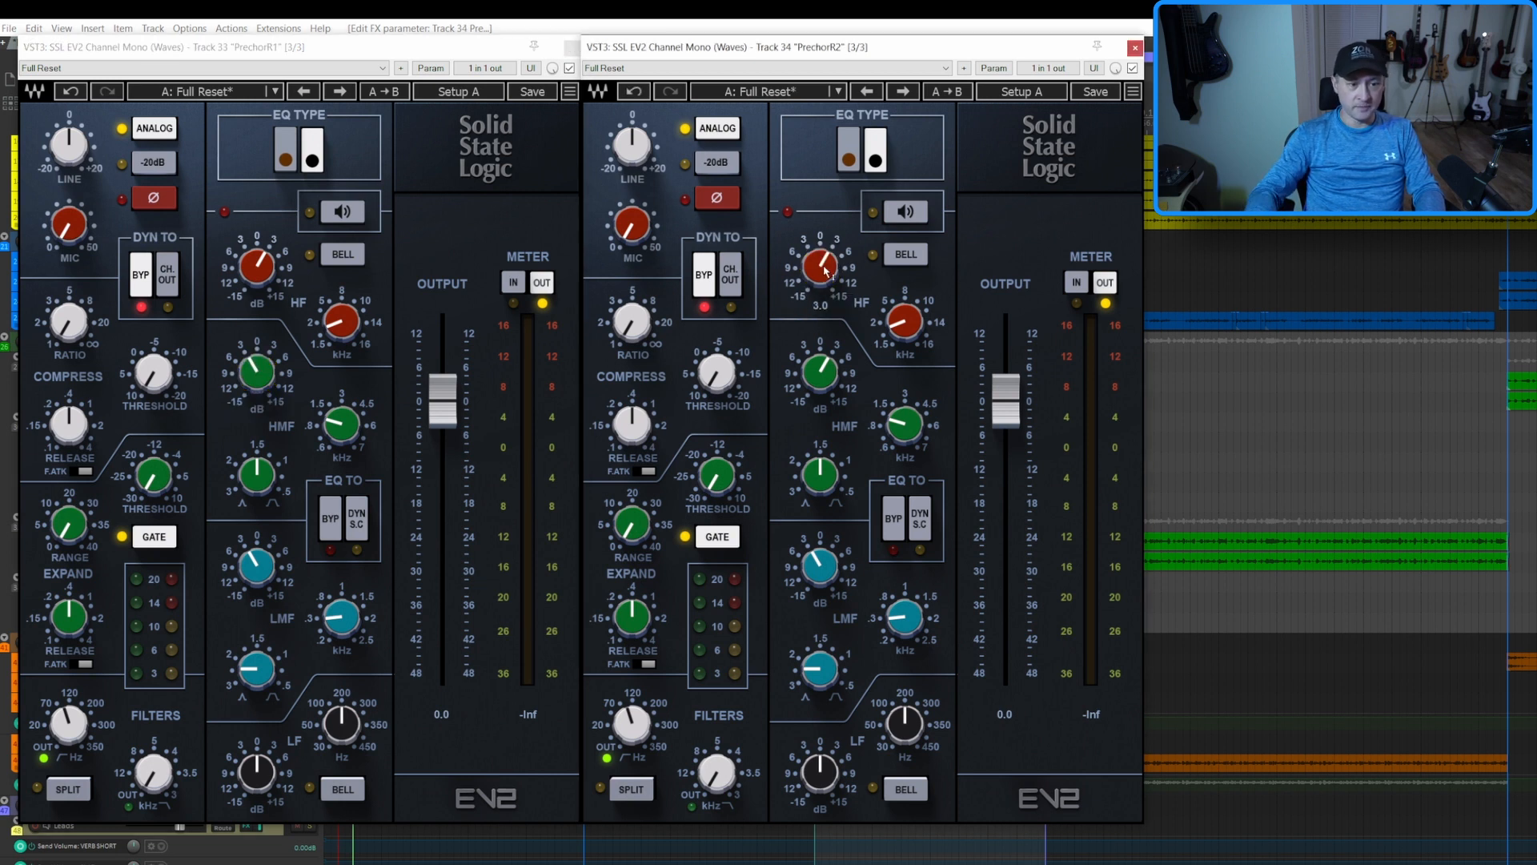
pyautogui.doubleClick(832, 380)
pyautogui.write('-3')
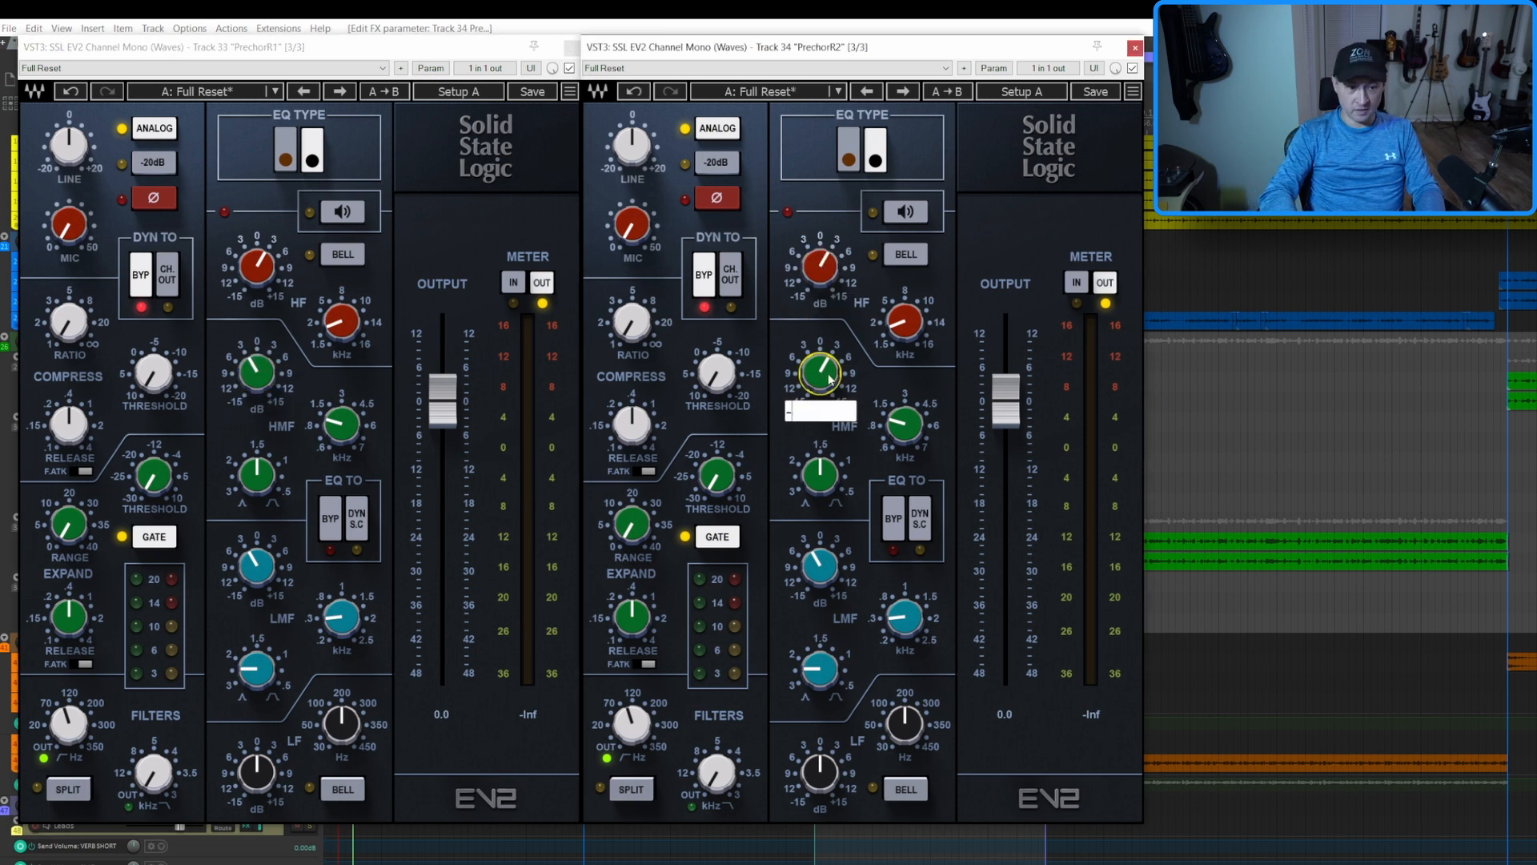
pyautogui.press('Return')
pyautogui.click(1134, 47)
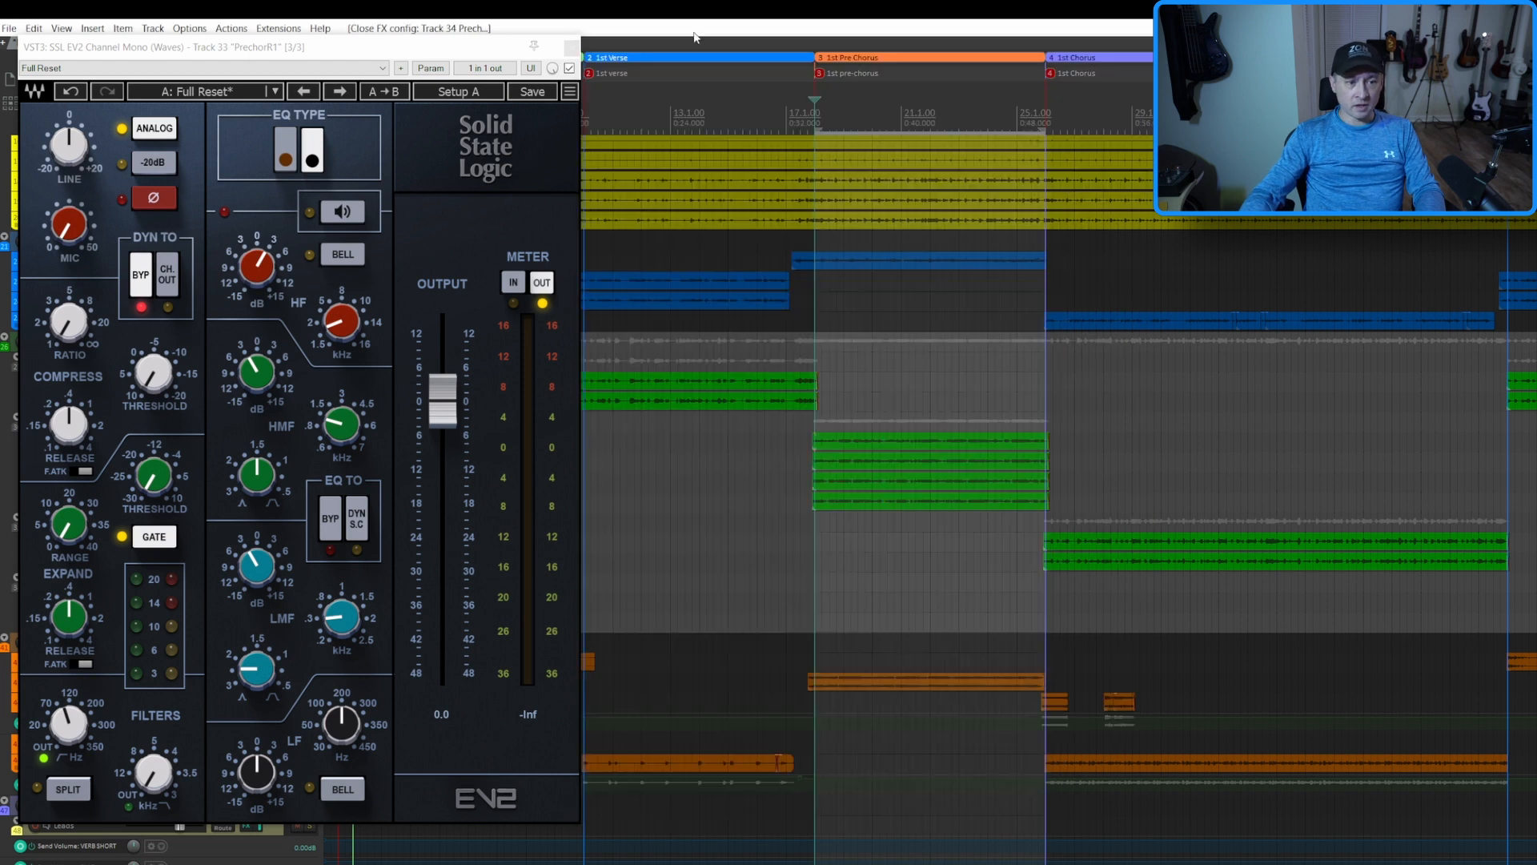
pyautogui.click(571, 46)
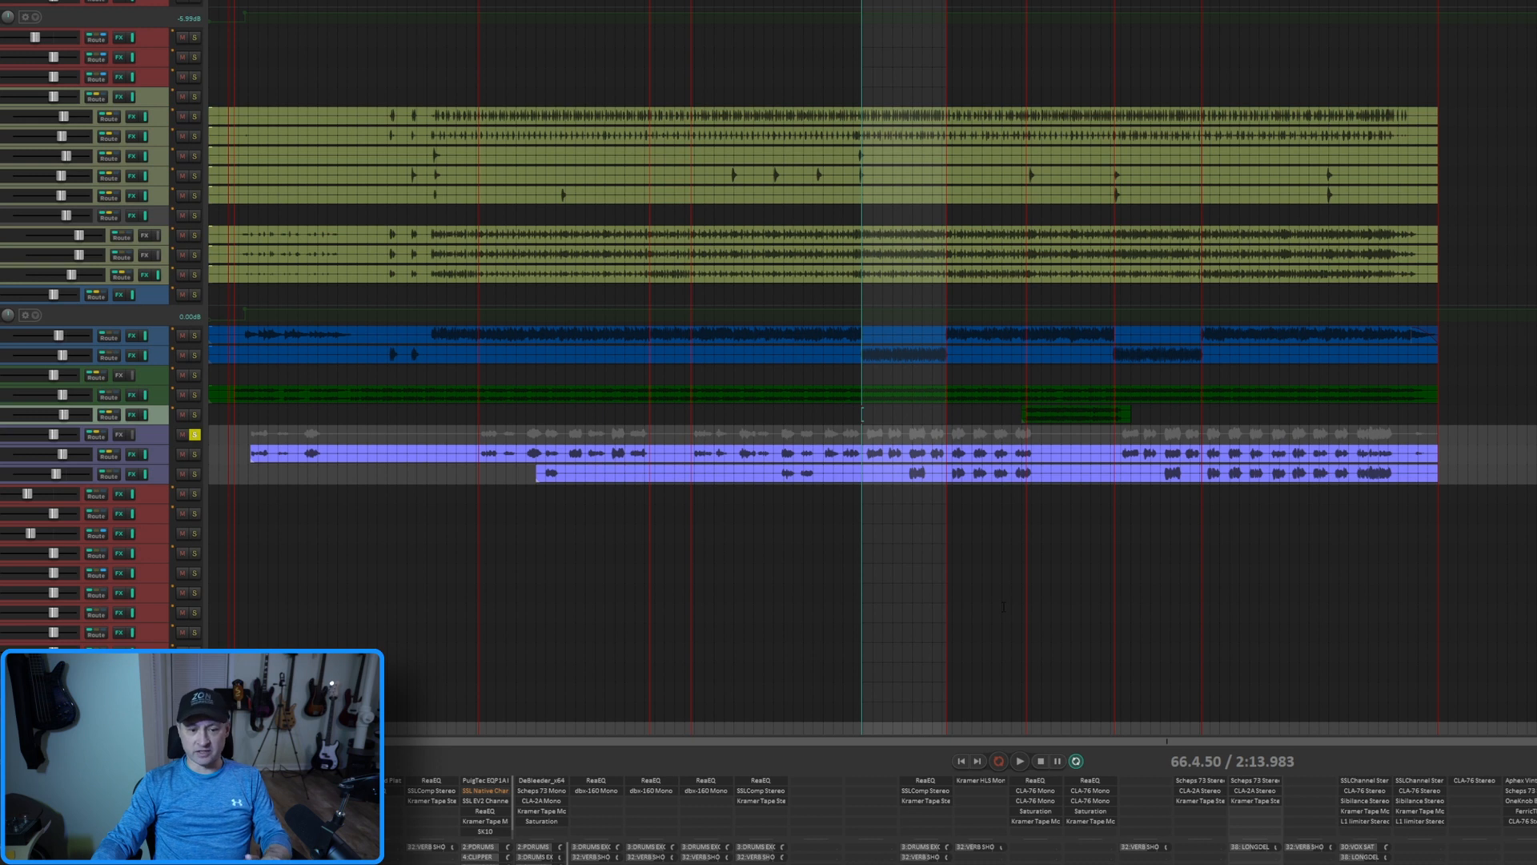
# In the vocal session, open the Waves SSLChannel Stereo of the L2 and Backup tracks side by side
pyautogui.click(1364, 781)
pyautogui.moveTo(981, 2); pyautogui.dragTo(730, 16)
pyautogui.moveTo(1153, 40); pyautogui.dragTo(921, 25)
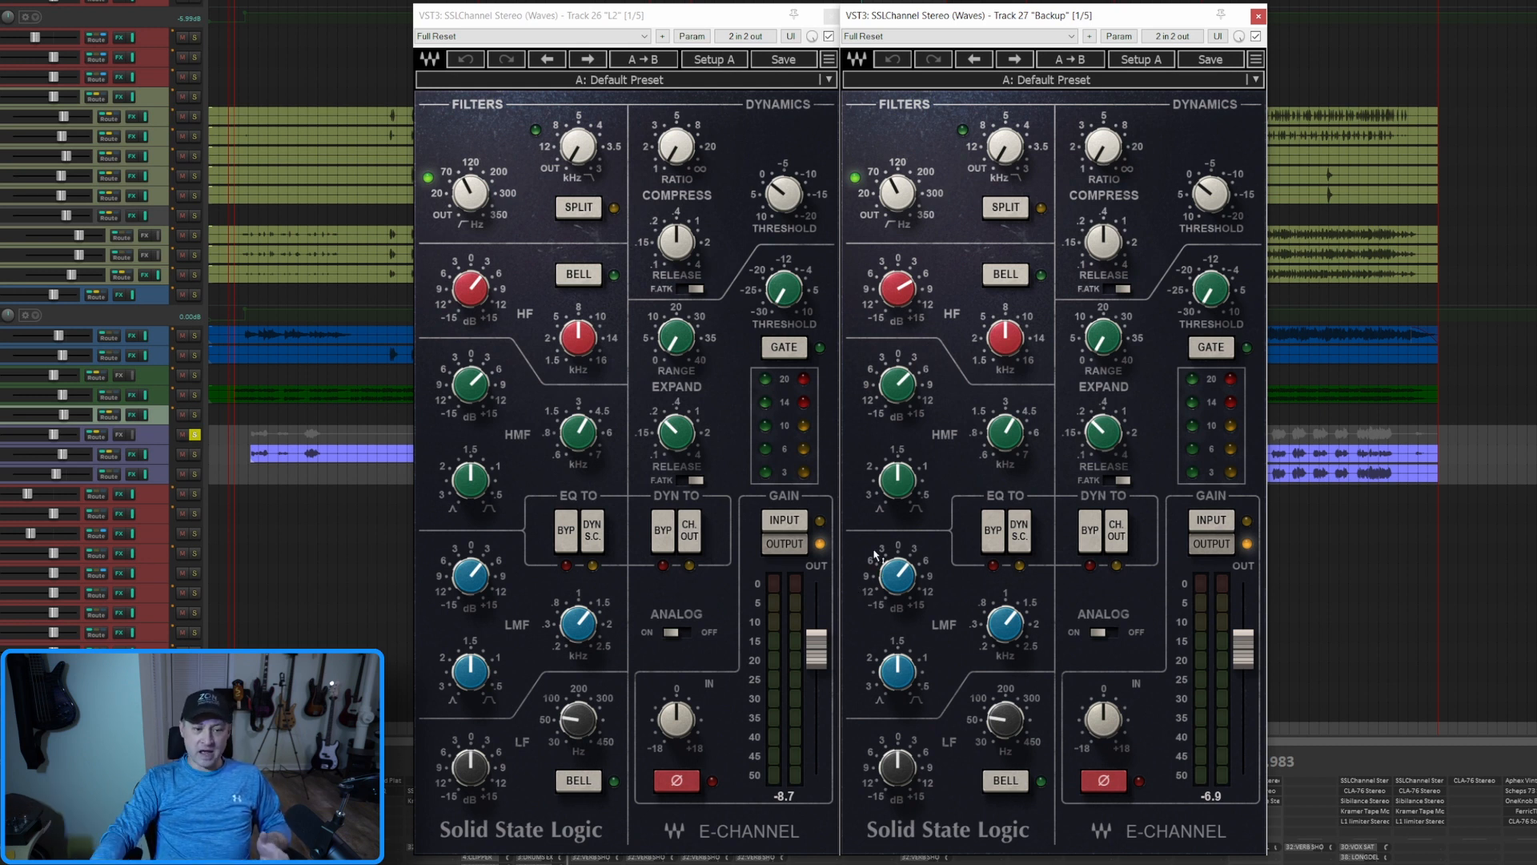
# Examine the high-pass, HF, HMF and LMF settings on the L2 track's Waves E-Channel
pyautogui.moveTo(481, 207); pyautogui.dragTo(477, 200)
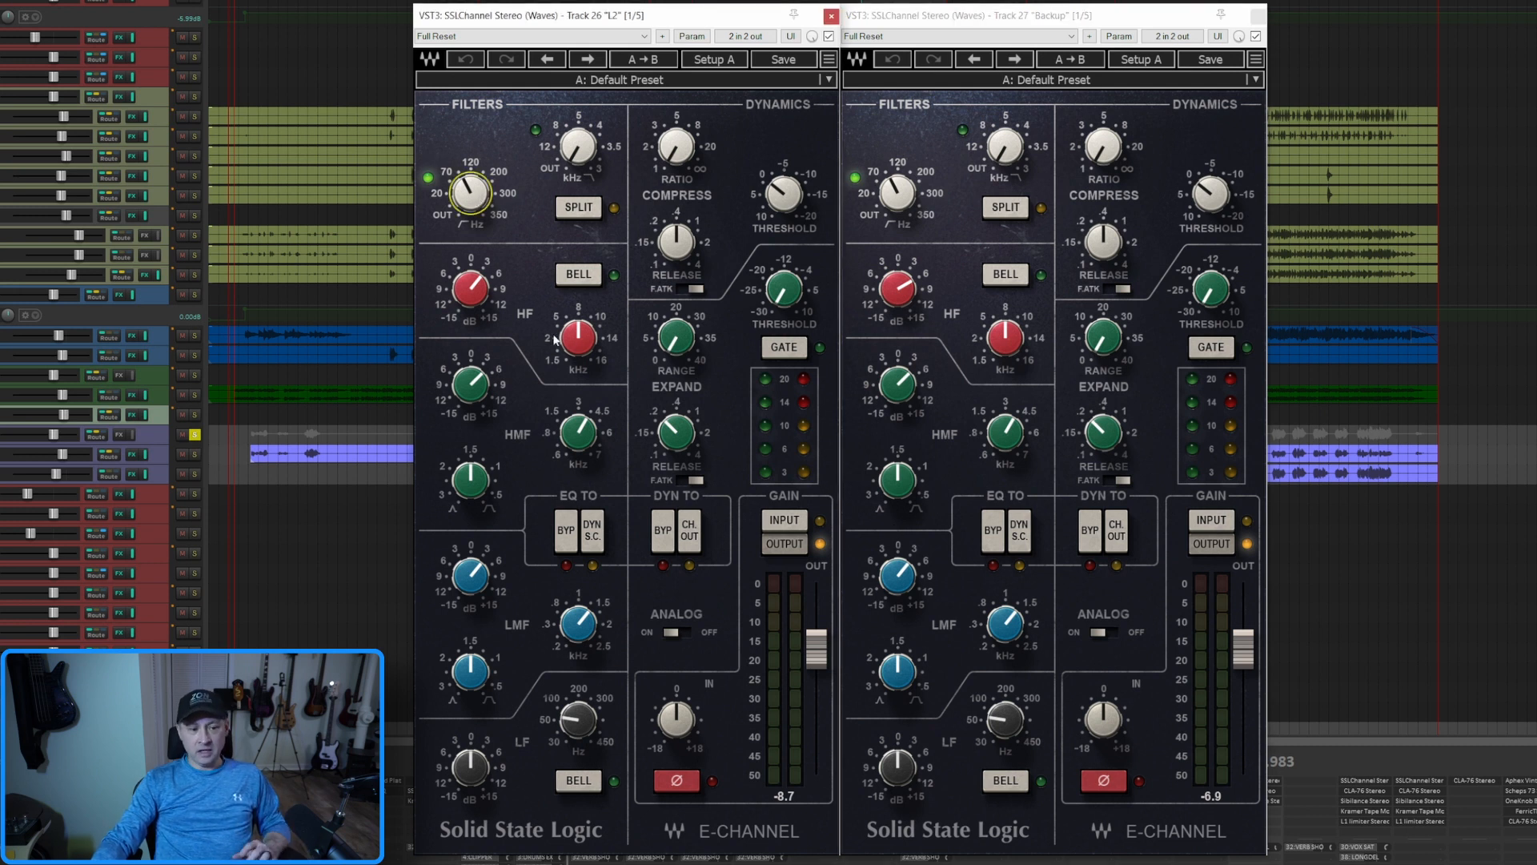
pyautogui.click(581, 334)
pyautogui.moveTo(473, 299); pyautogui.dragTo(478, 293)
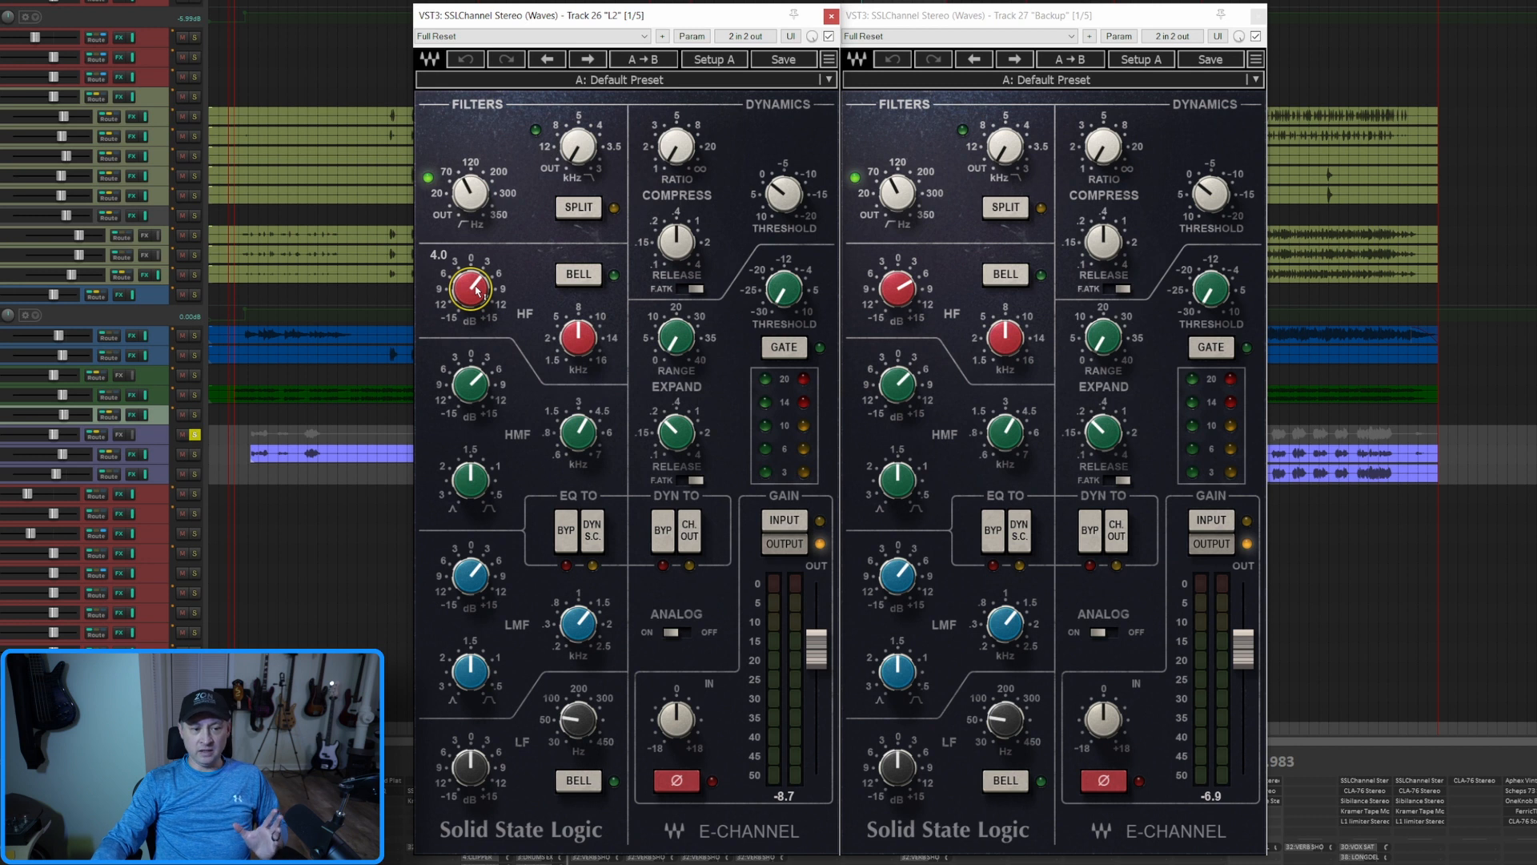
pyautogui.click(582, 437)
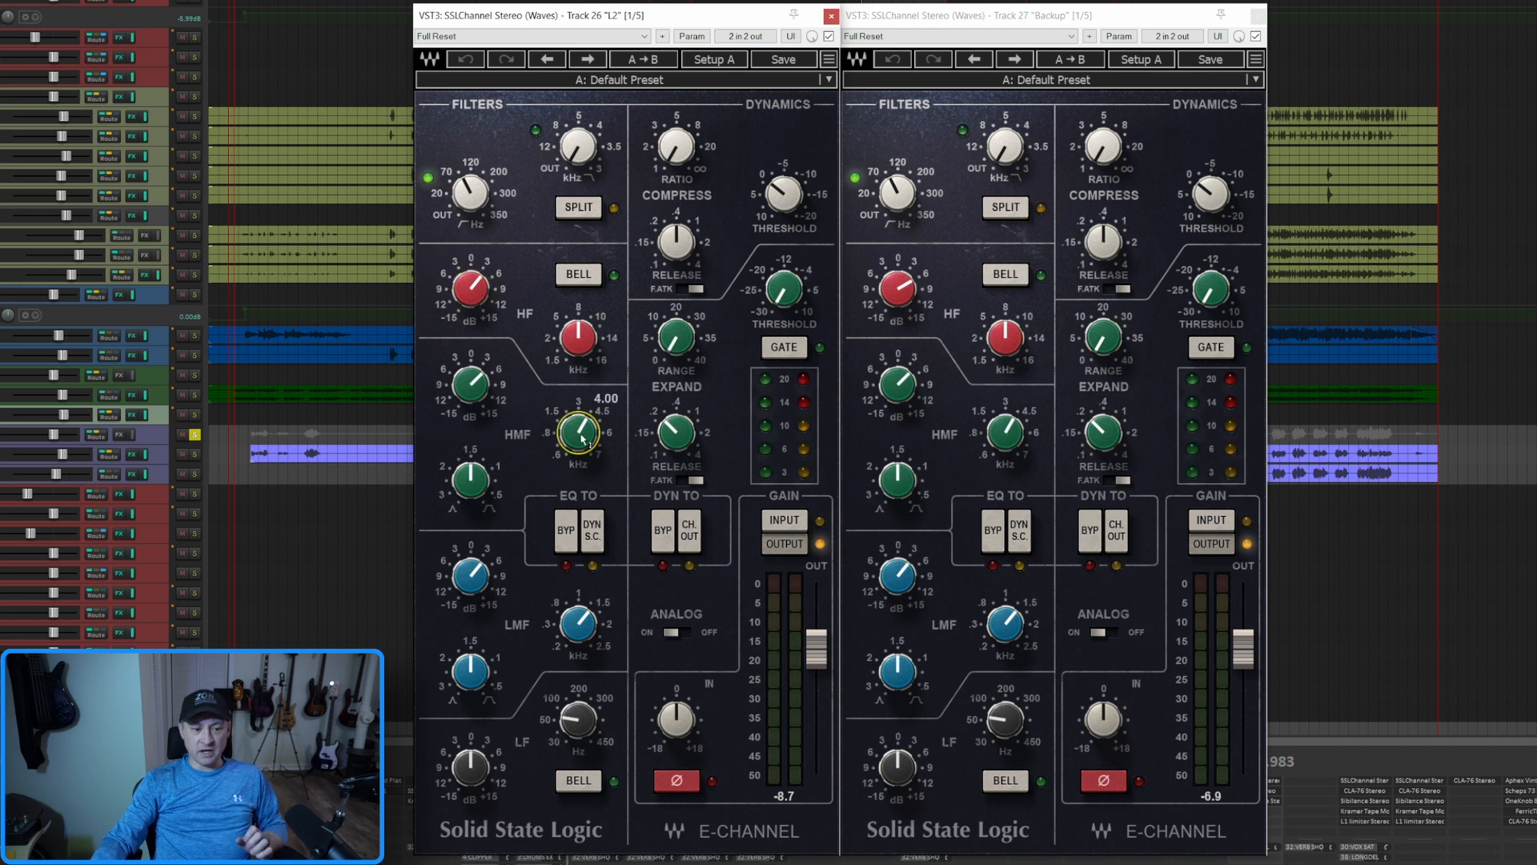
pyautogui.click(474, 389)
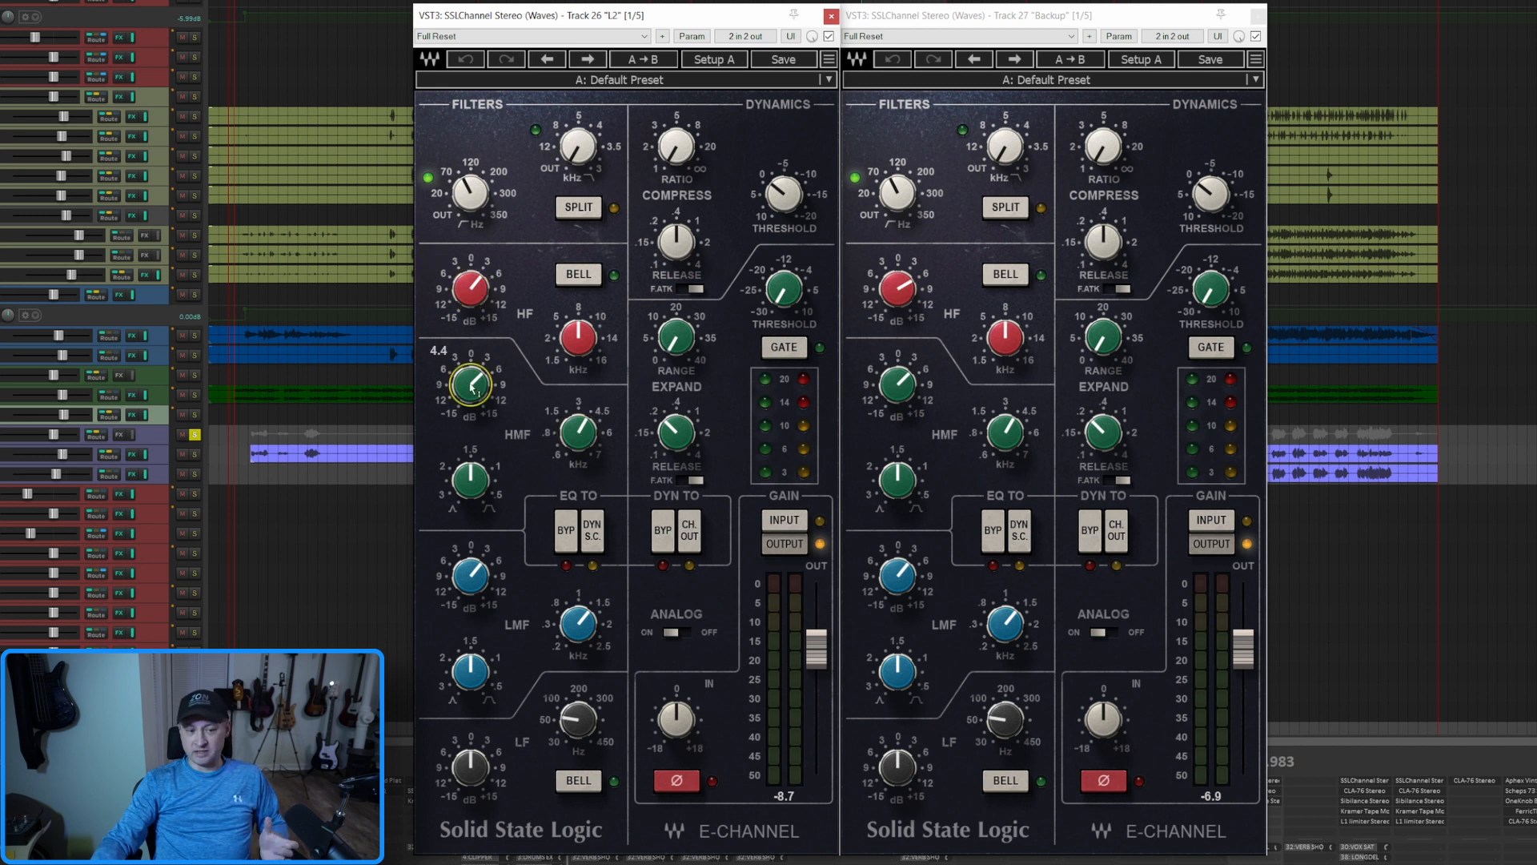
pyautogui.click(578, 623)
pyautogui.click(476, 578)
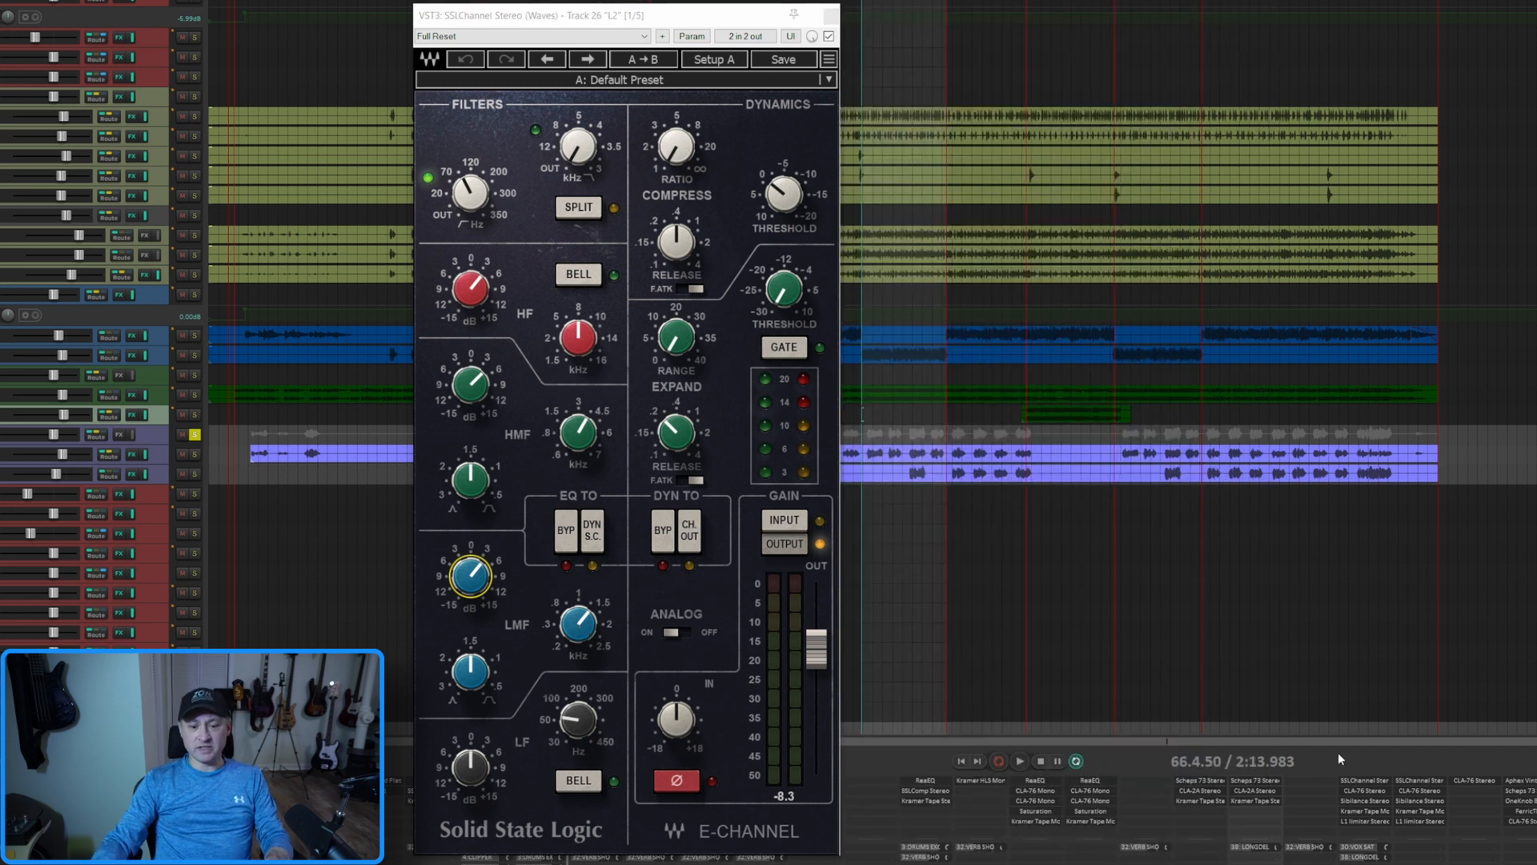
# Add SSL EV2 Channel Stereo (Waves) to the L2 track and place it beside the E-Channel window
pyautogui.doubleClick(1353, 832)
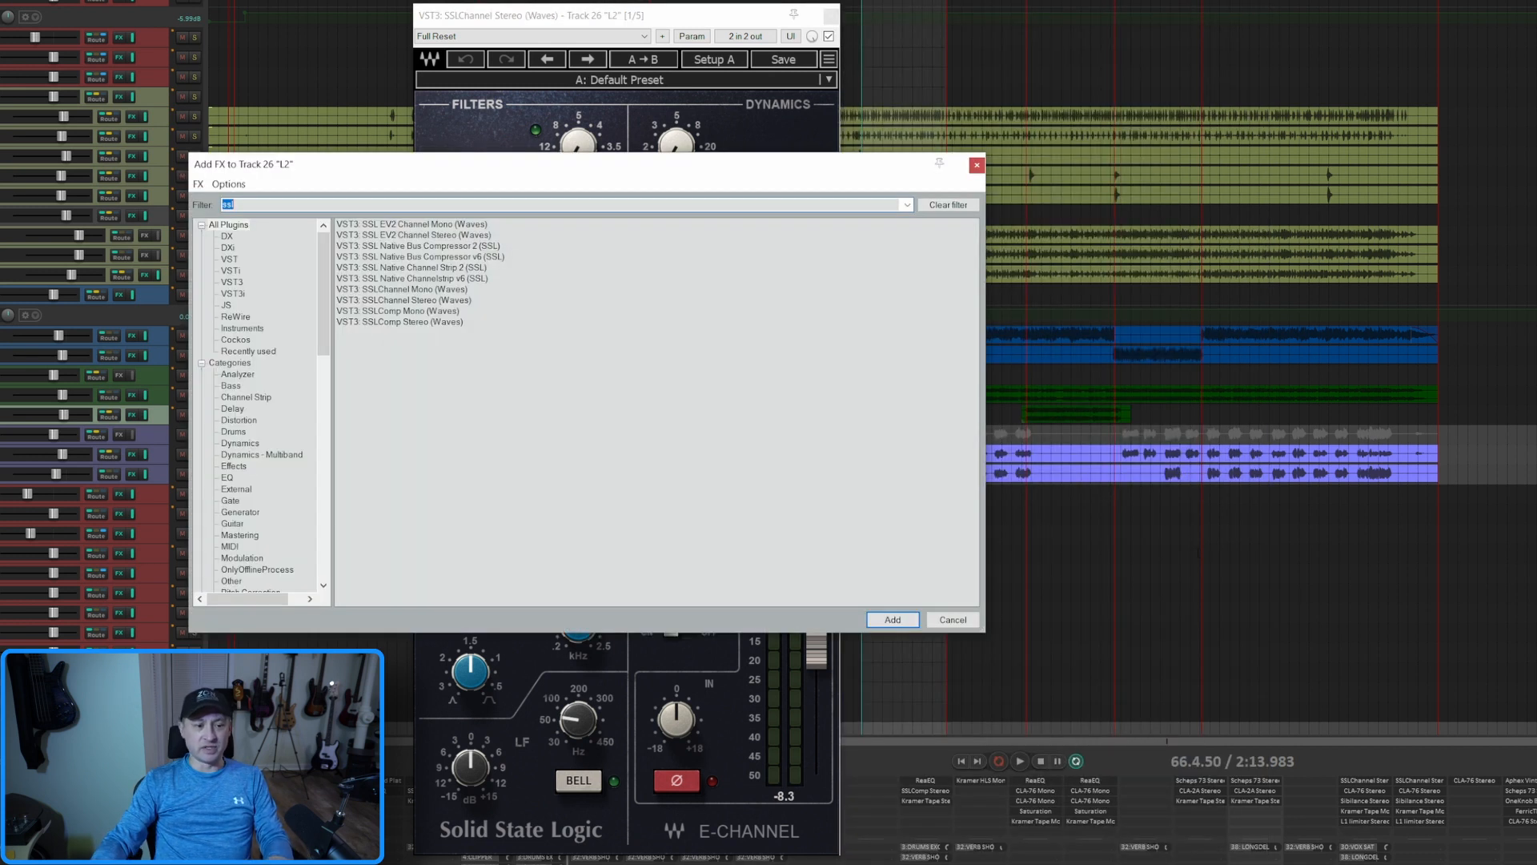
pyautogui.click(430, 236)
pyautogui.press('Return')
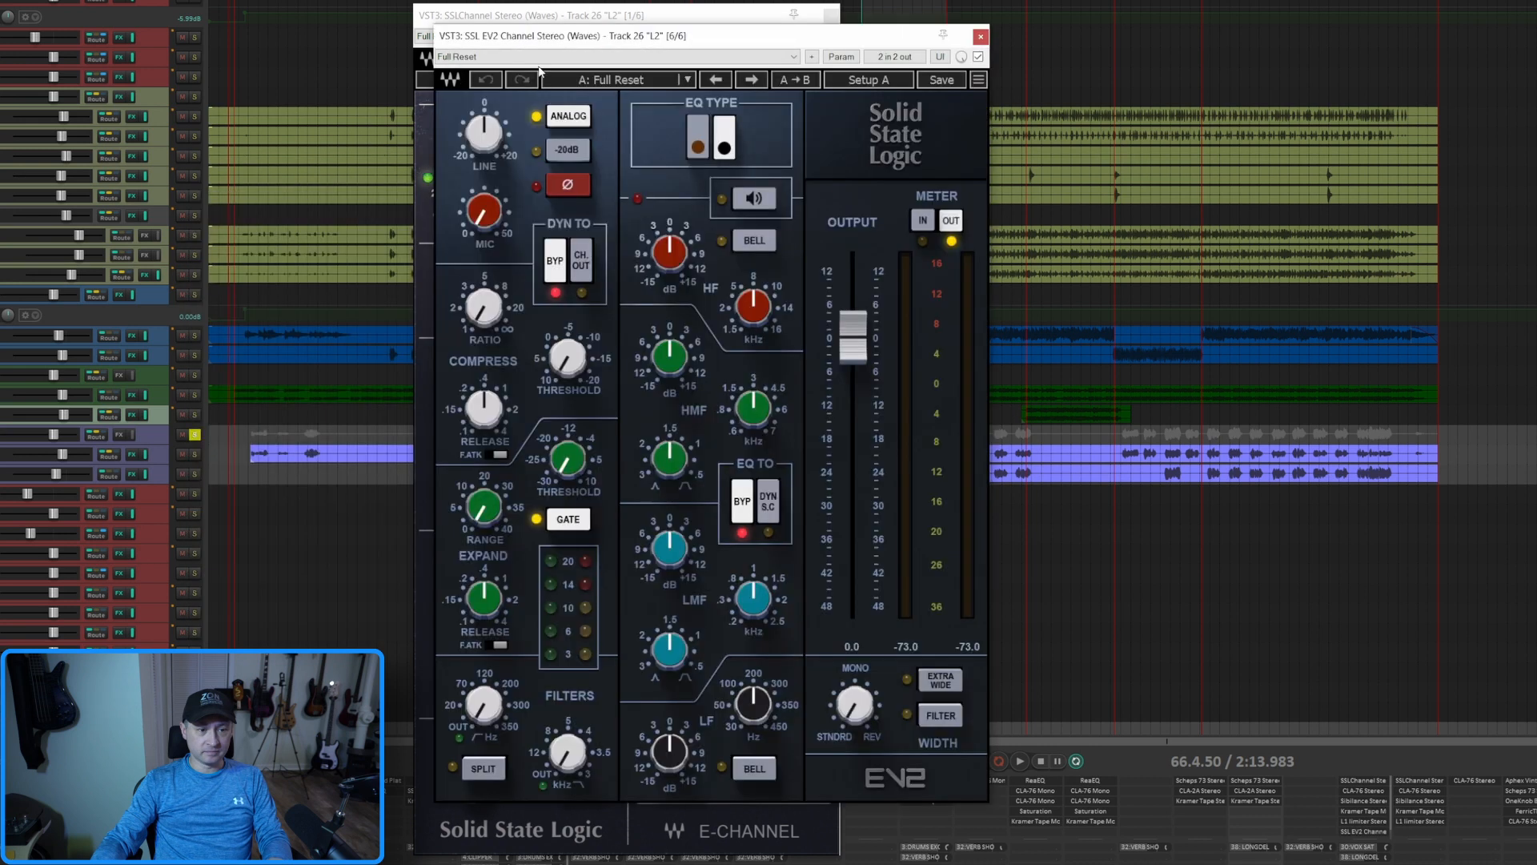
pyautogui.moveTo(515, 20); pyautogui.dragTo(942, 22)
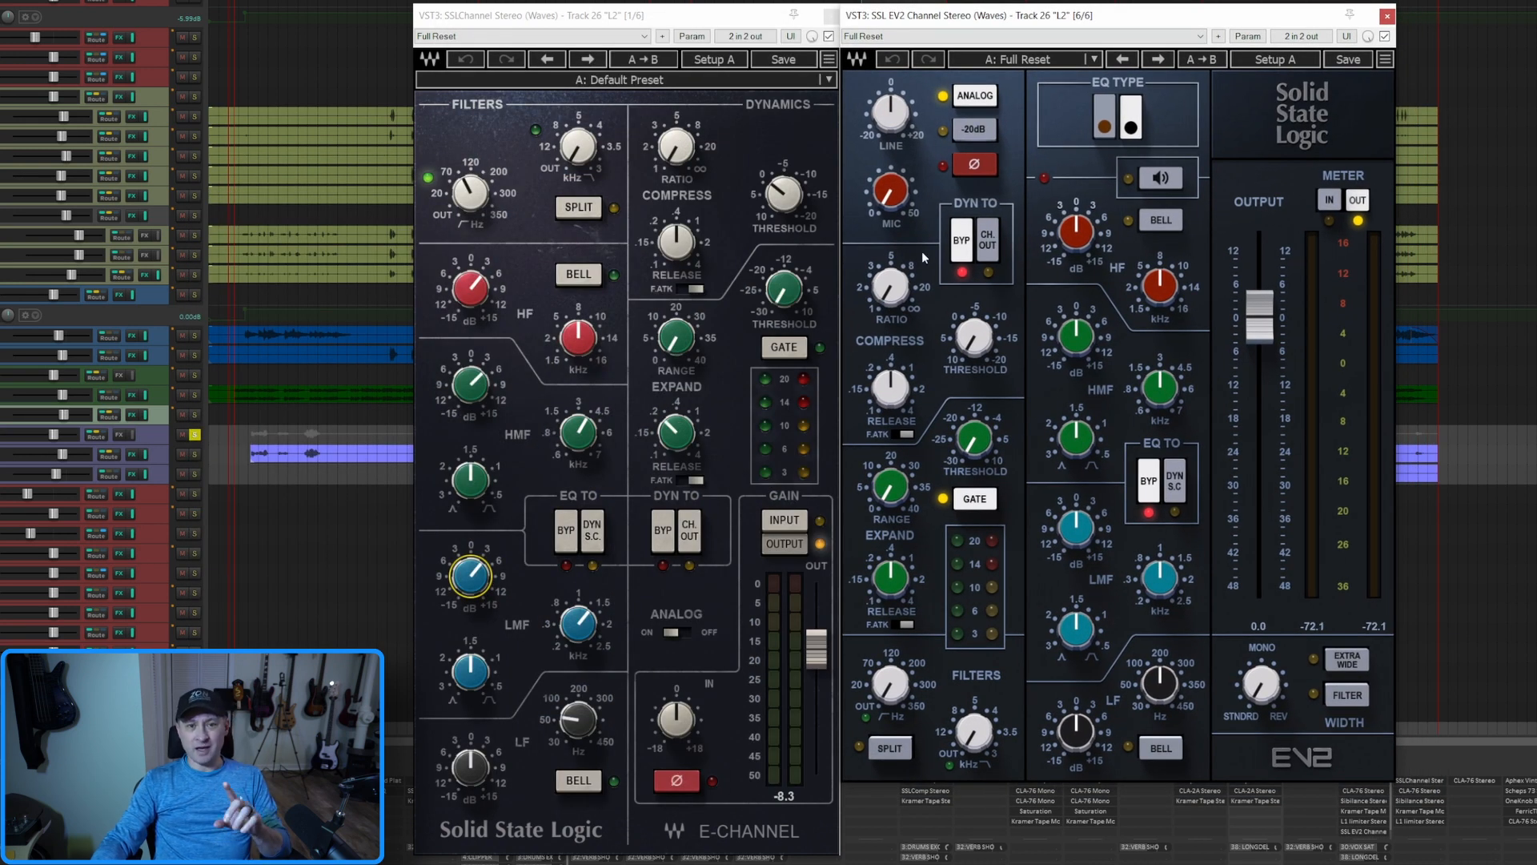
# Match the L2 EV2's high-pass filter and EQ bands to the Waves E-Channel settings, and close both plugin windows
pyautogui.click(885, 710)
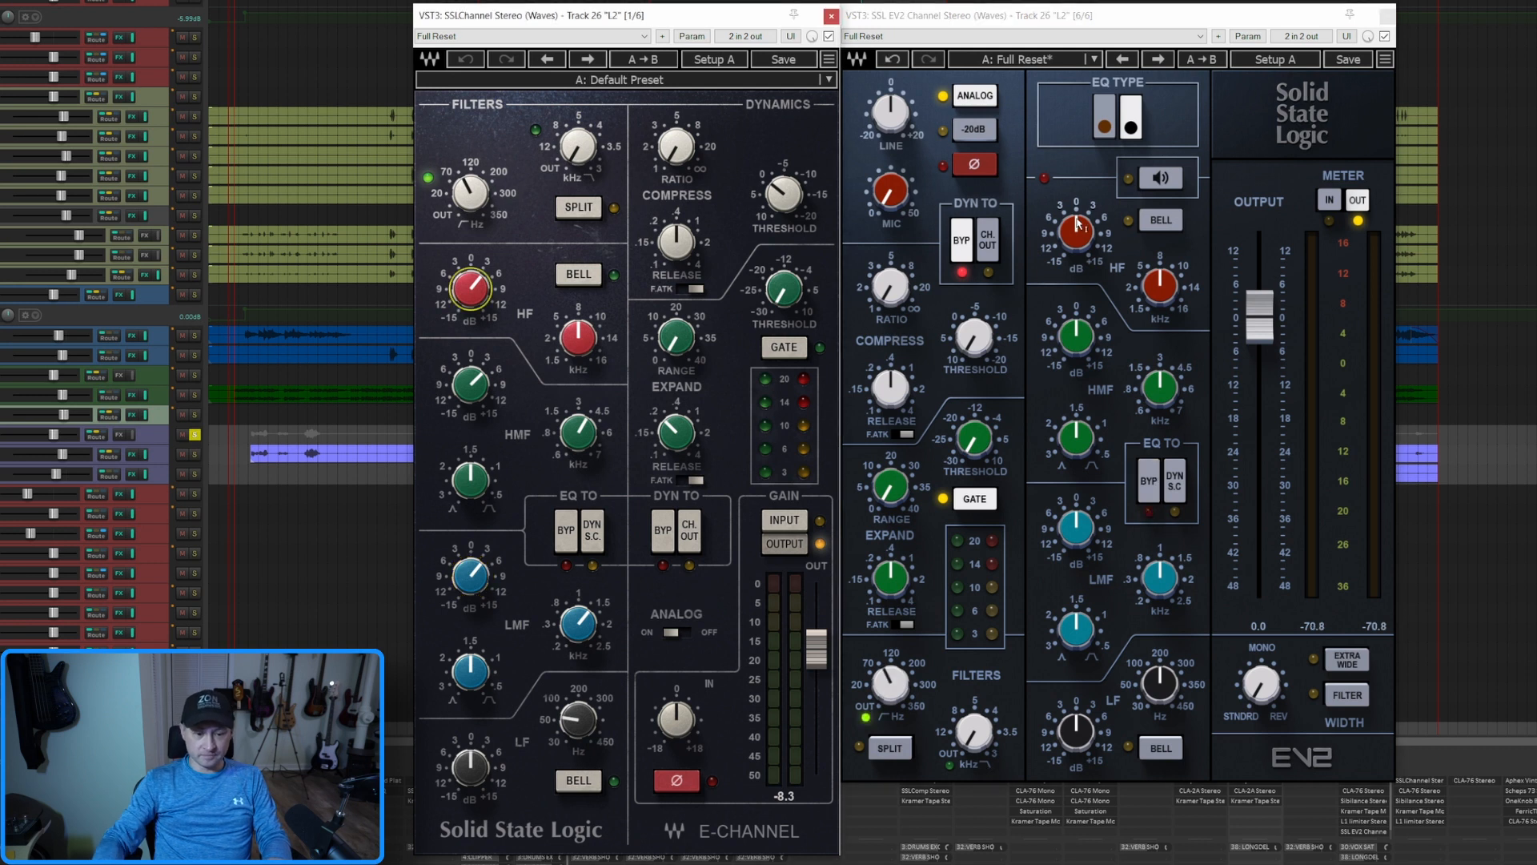
pyautogui.moveTo(1166, 592); pyautogui.dragTo(1167, 578)
pyautogui.click(578, 624)
pyautogui.click(891, 684)
pyautogui.click(471, 193)
pyautogui.click(830, 17)
pyautogui.click(1387, 17)
# Copy the EV2 Channel from L2 to Backup, match its settings to the Backup E-Channel, and close both plugin windows
pyautogui.moveTo(1367, 831); pyautogui.dragTo(1431, 793)
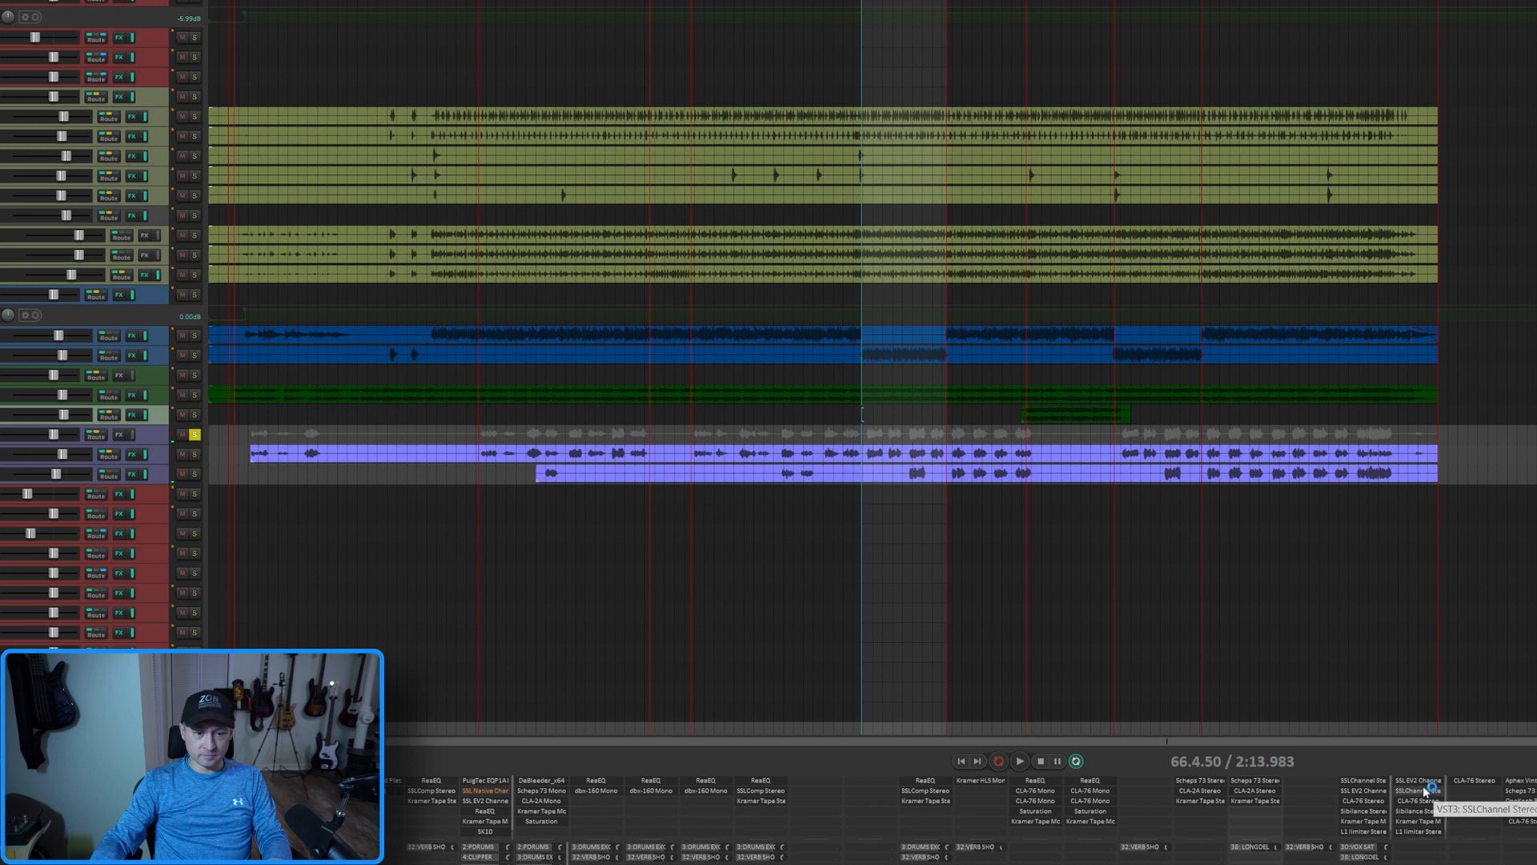
pyautogui.click(1429, 791)
pyautogui.click(1421, 781)
pyautogui.moveTo(419, 45); pyautogui.dragTo(261, 41)
pyautogui.click(209, 410)
pyautogui.click(1125, 41)
pyautogui.click(569, 41)
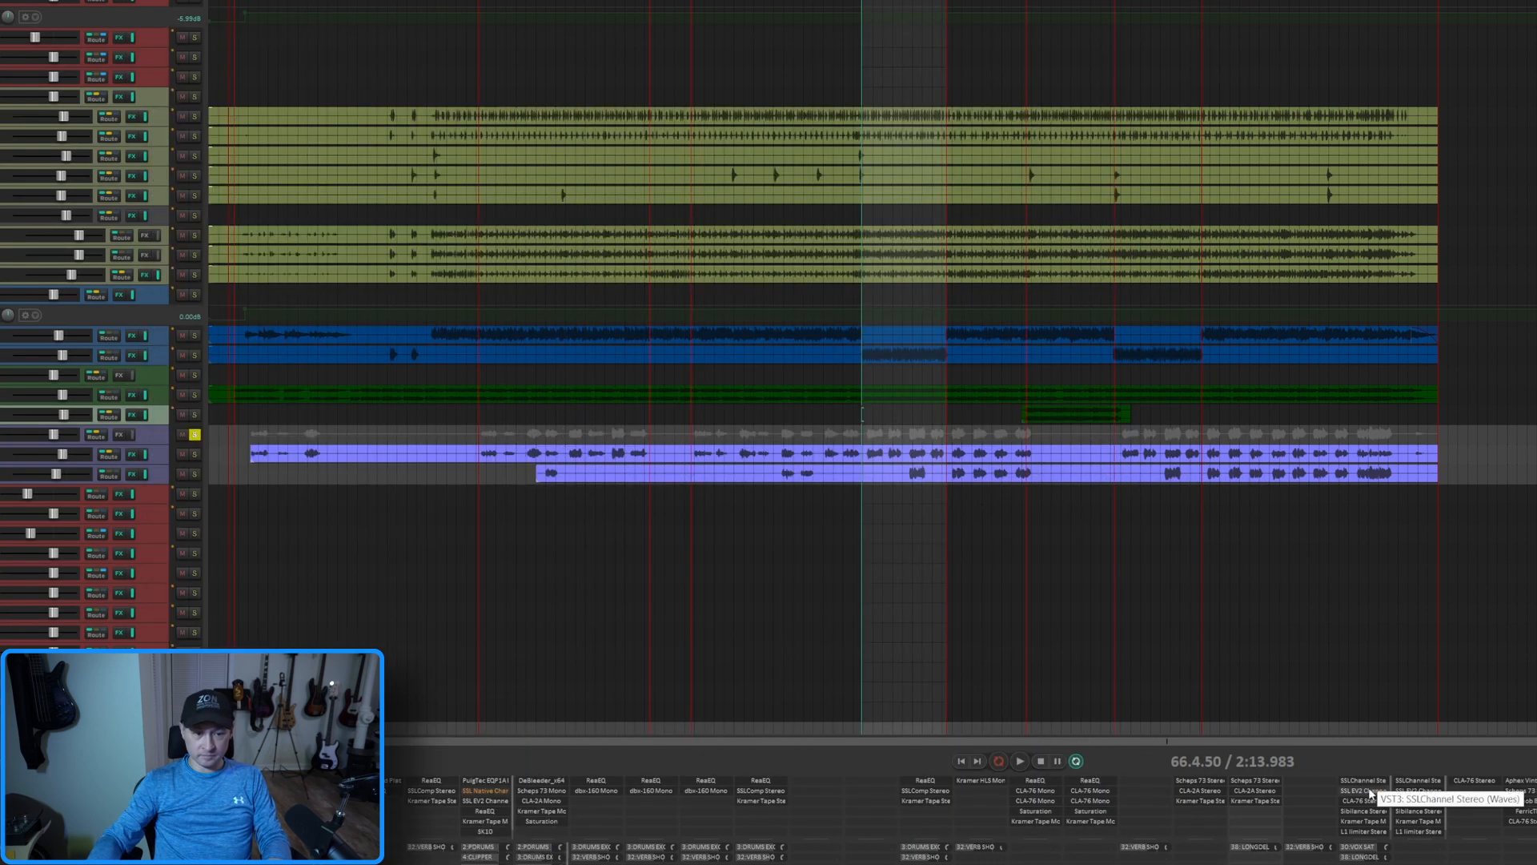
# Bypass the SSL EV2 Channel on both the L2 and Backup tracks
pyautogui.keyDown('shift'); pyautogui.click(1365, 790); pyautogui.keyUp('shift')
pyautogui.keyDown('shift'); pyautogui.click(1417, 790); pyautogui.keyUp('shift')
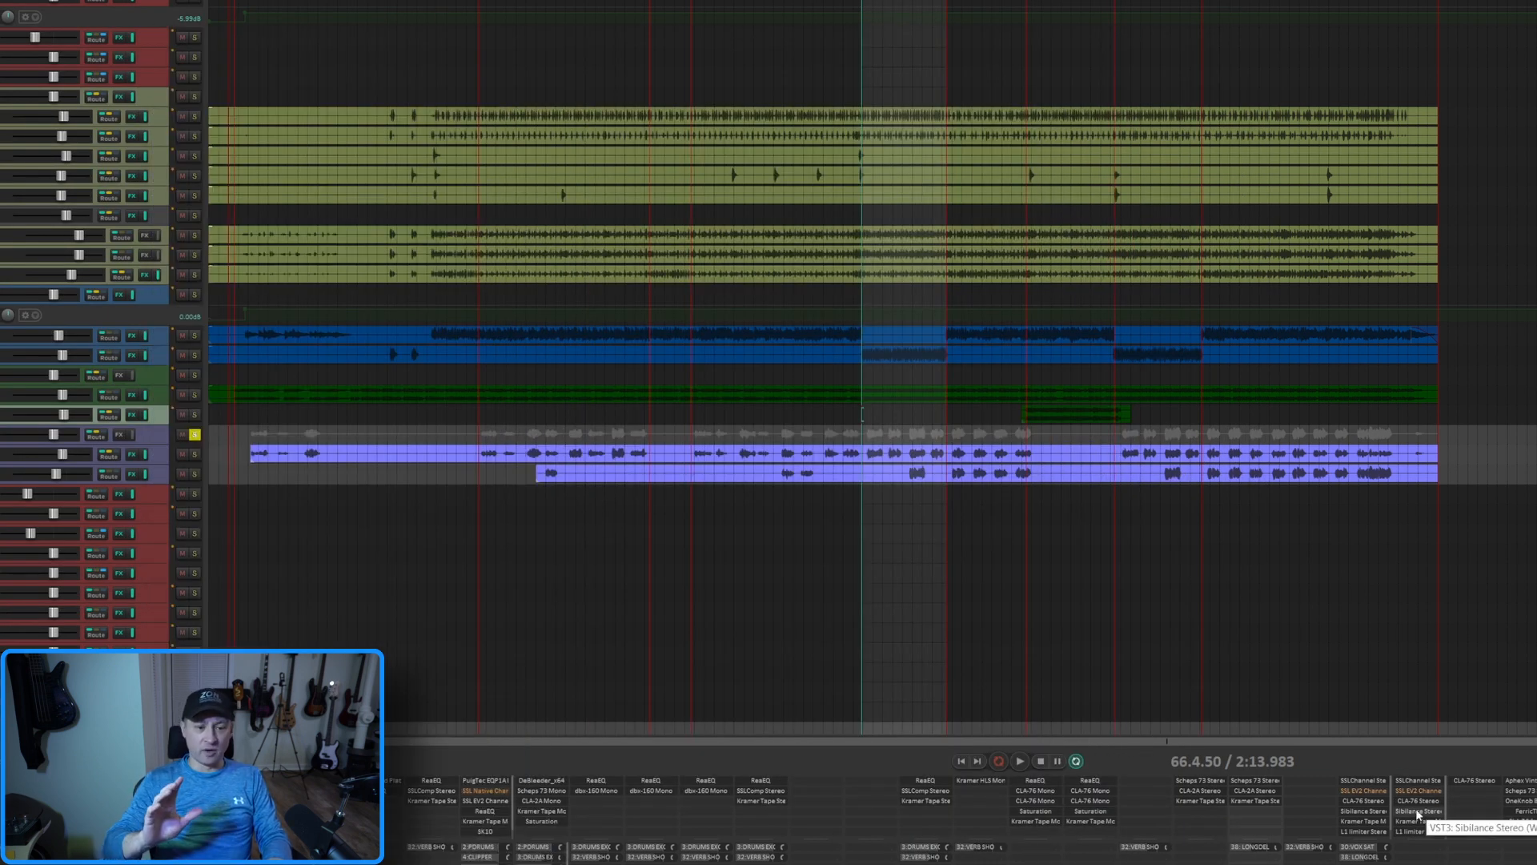
# Audition the soloed vocals with the SSL EV2 Channel bypassed on both tracks
pyautogui.press('space')
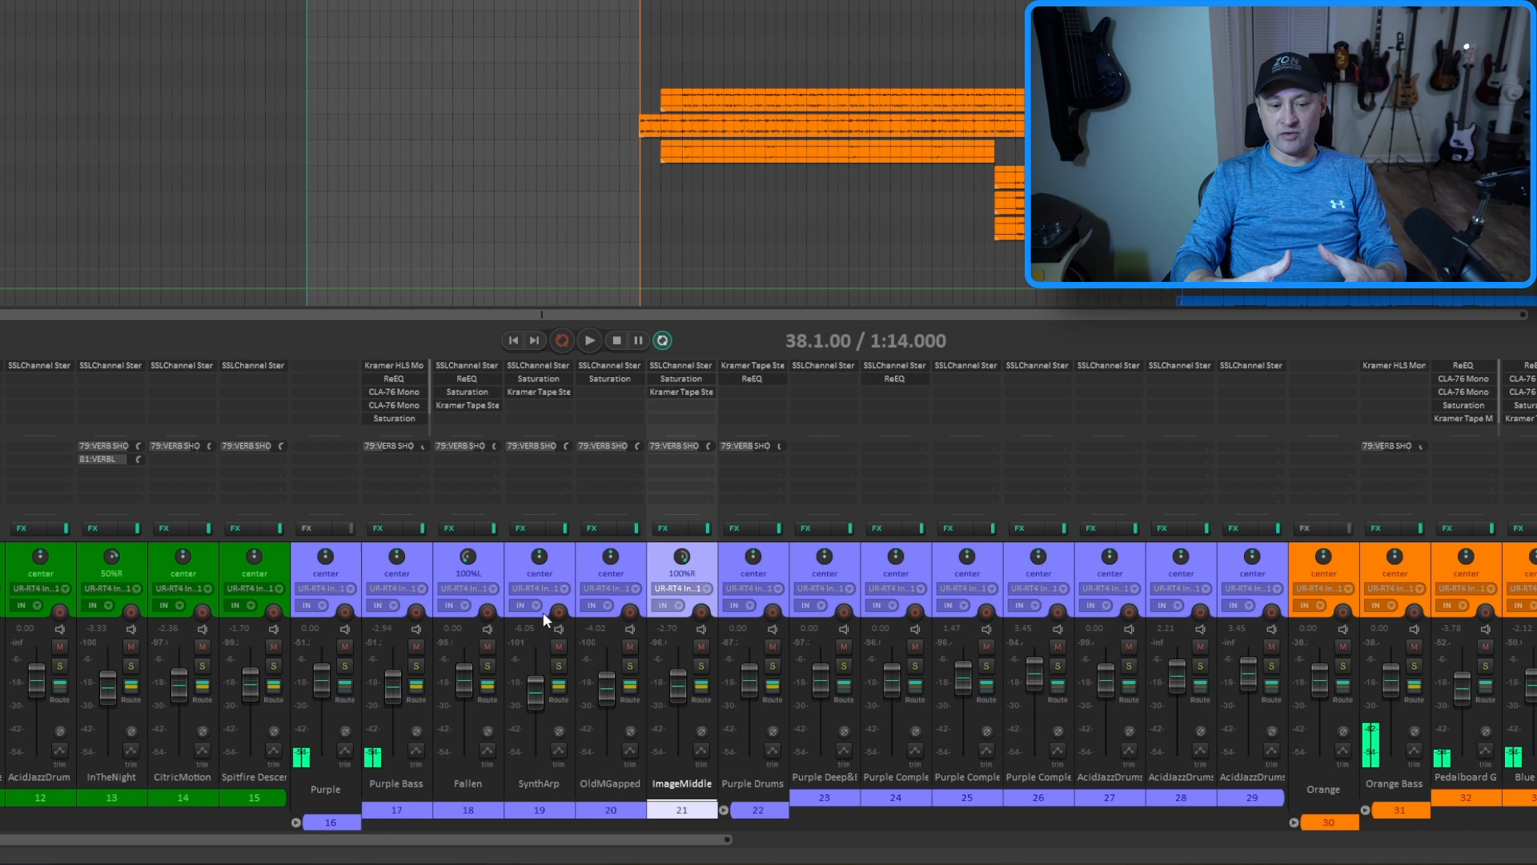
# Solo the Fallen track and play it back, adding ImageMiddle to the solo during playback
pyautogui.click(488, 665)
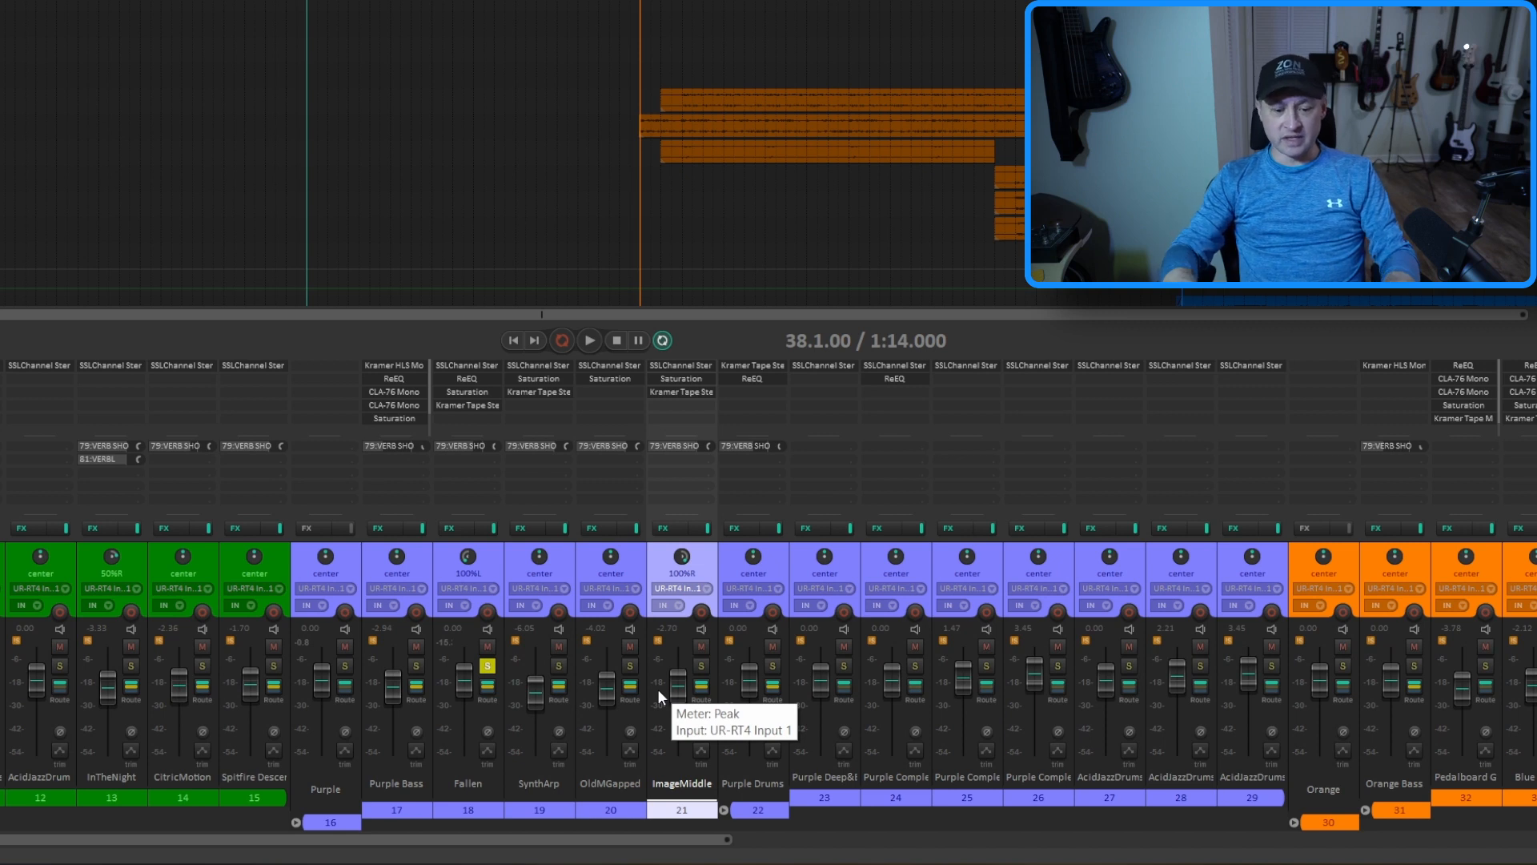
pyautogui.press('space')
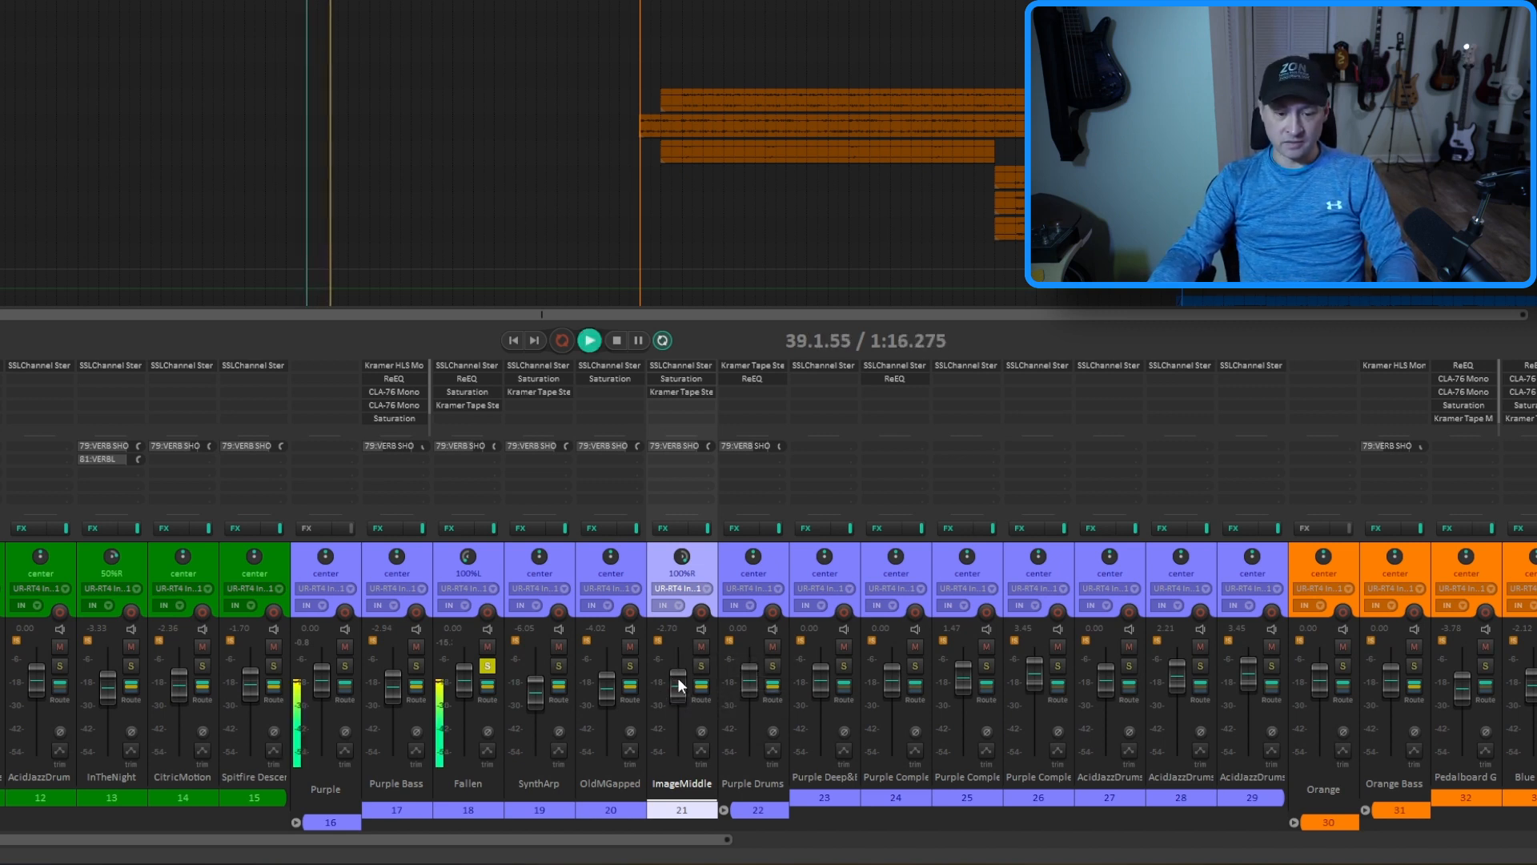
pyautogui.click(702, 665)
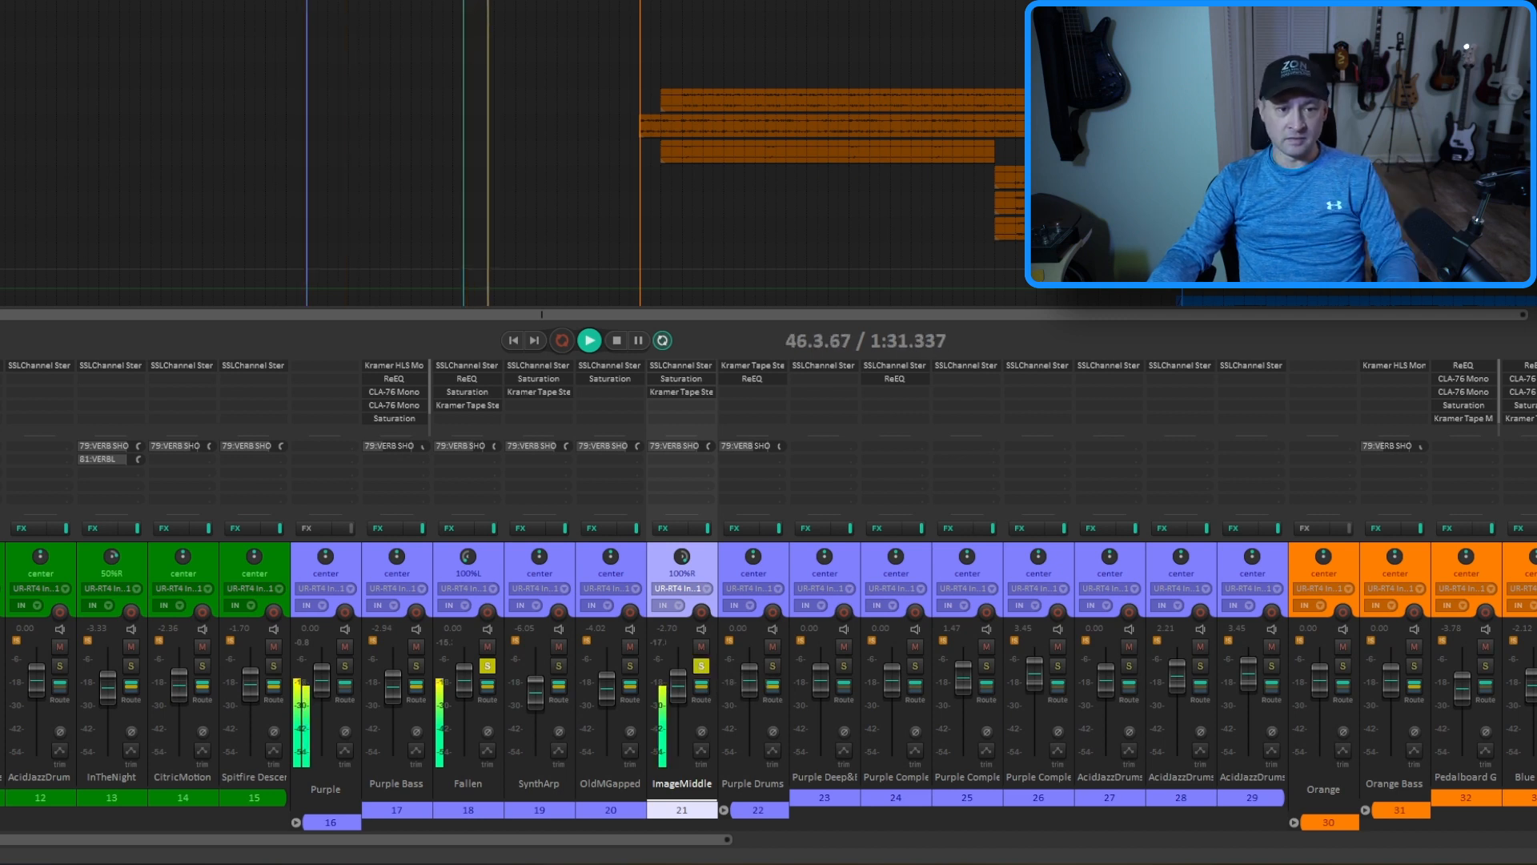
pyautogui.press('space')
# Audition the SynthArp track and the OldMGapped track soloed one at a time from measure 44
pyautogui.click(559, 666)
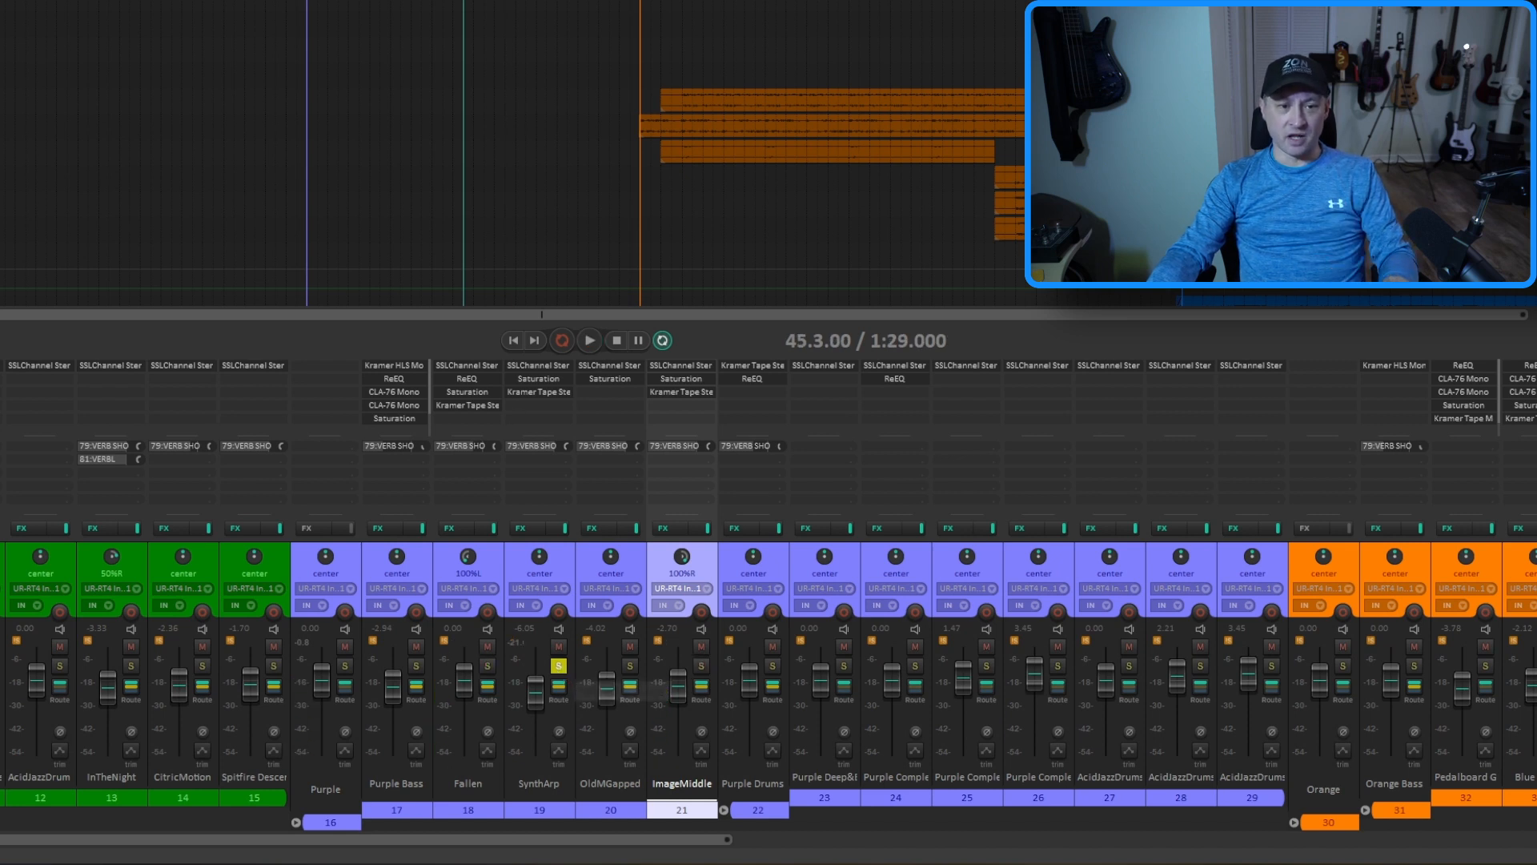
pyautogui.click(432, 160)
pyautogui.press('space')
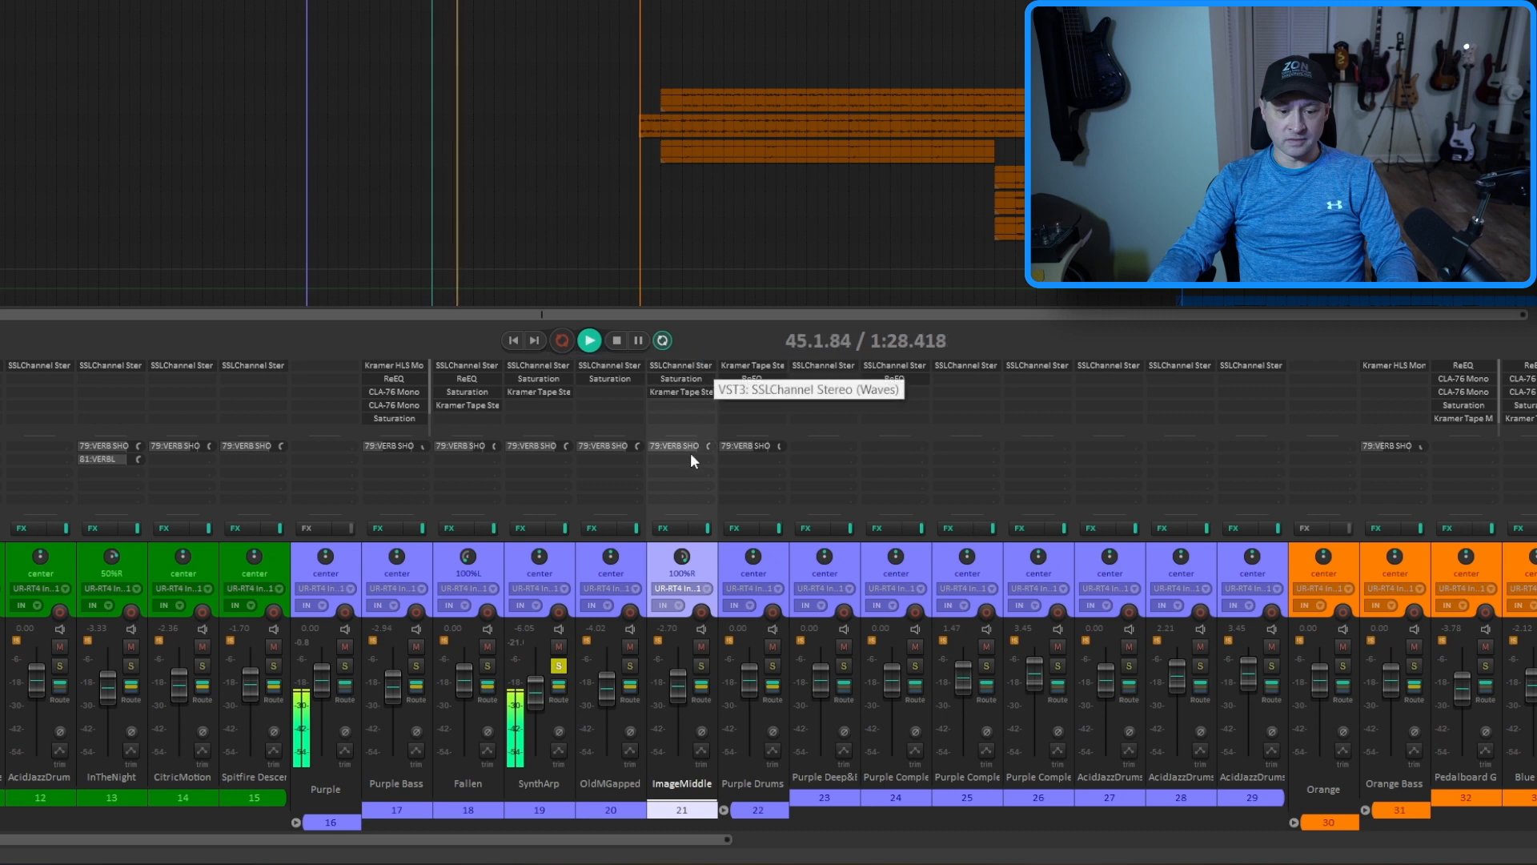
pyautogui.press('space')
pyautogui.click(630, 665)
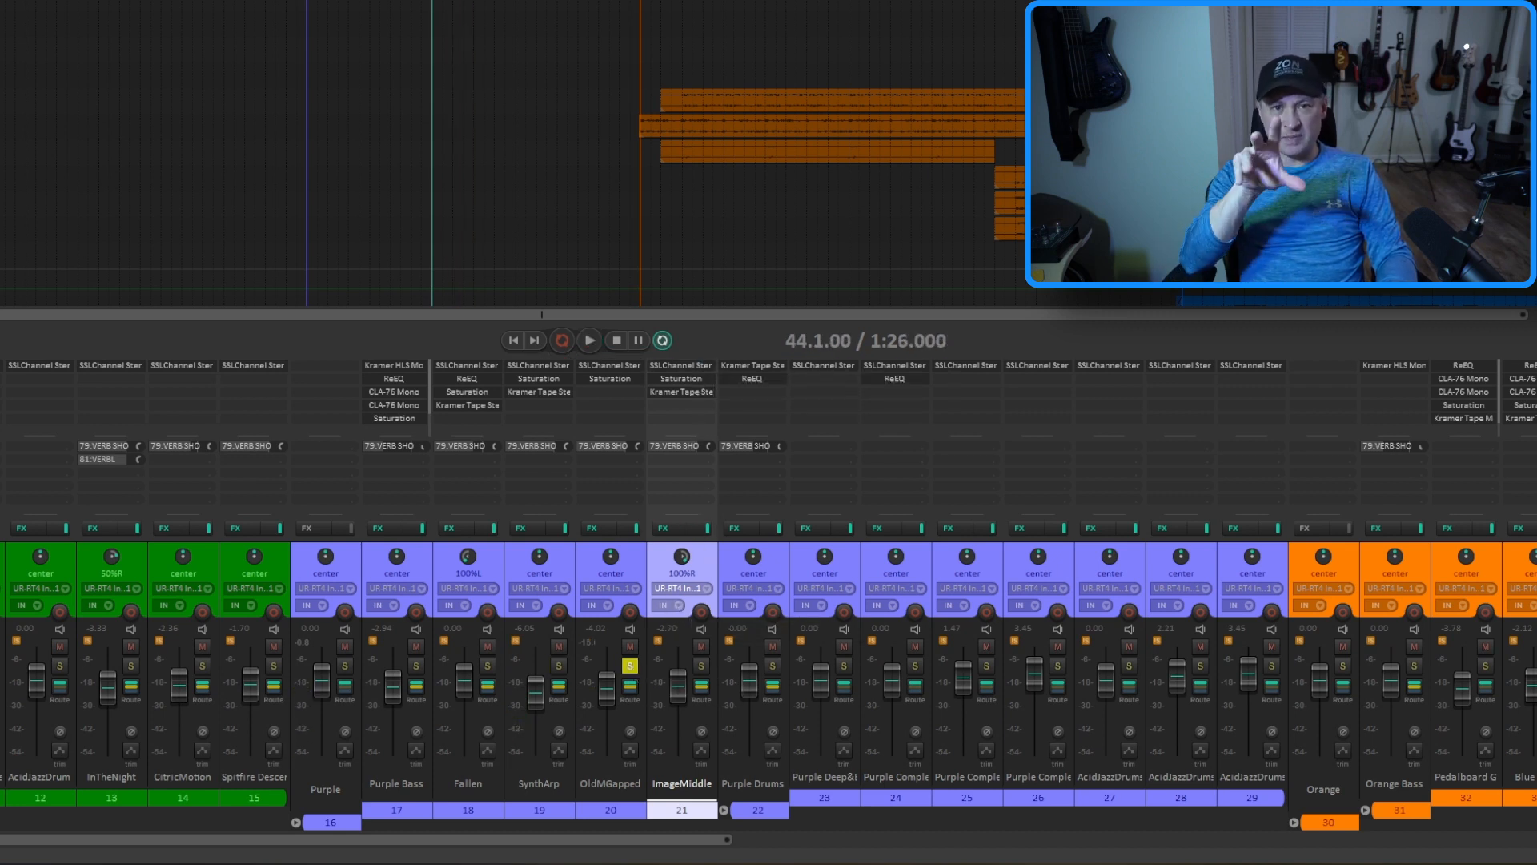
pyautogui.press('space')
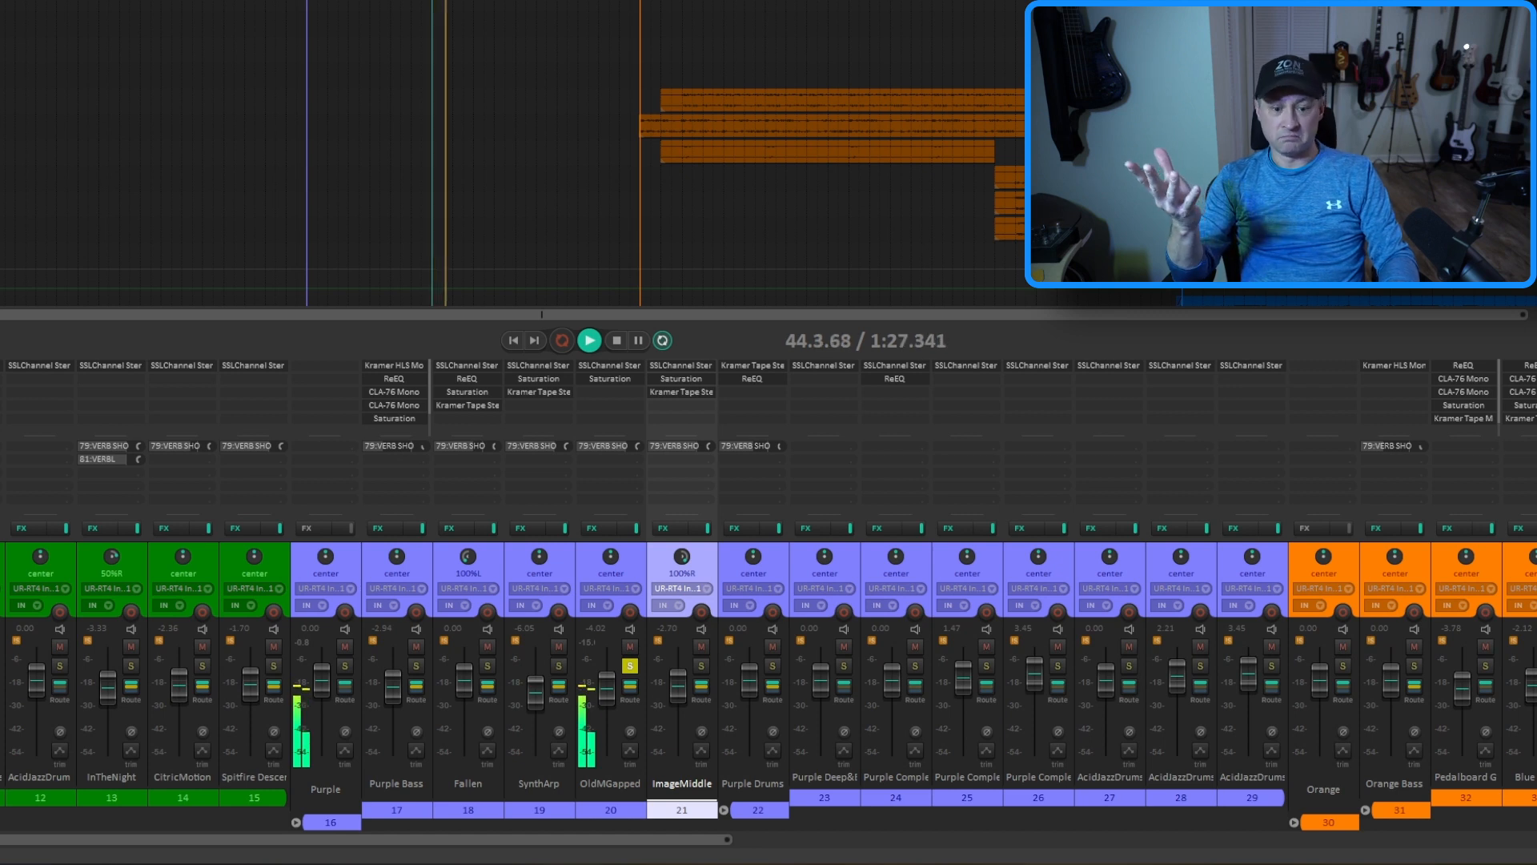
pyautogui.press('space')
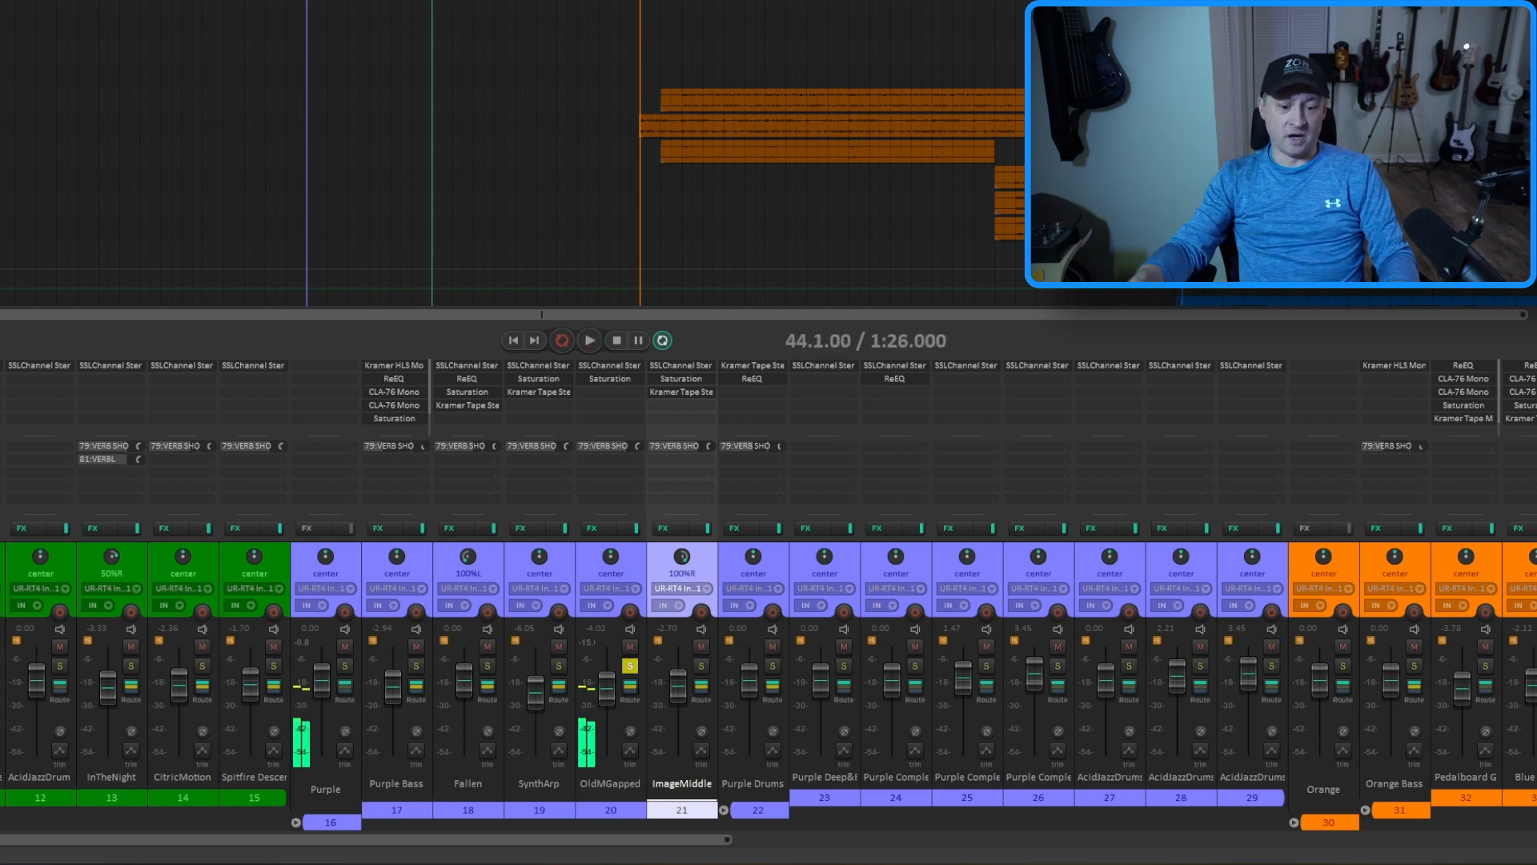
# Solo the Purple Drums group and play it back from measure 46
pyautogui.click(773, 665)
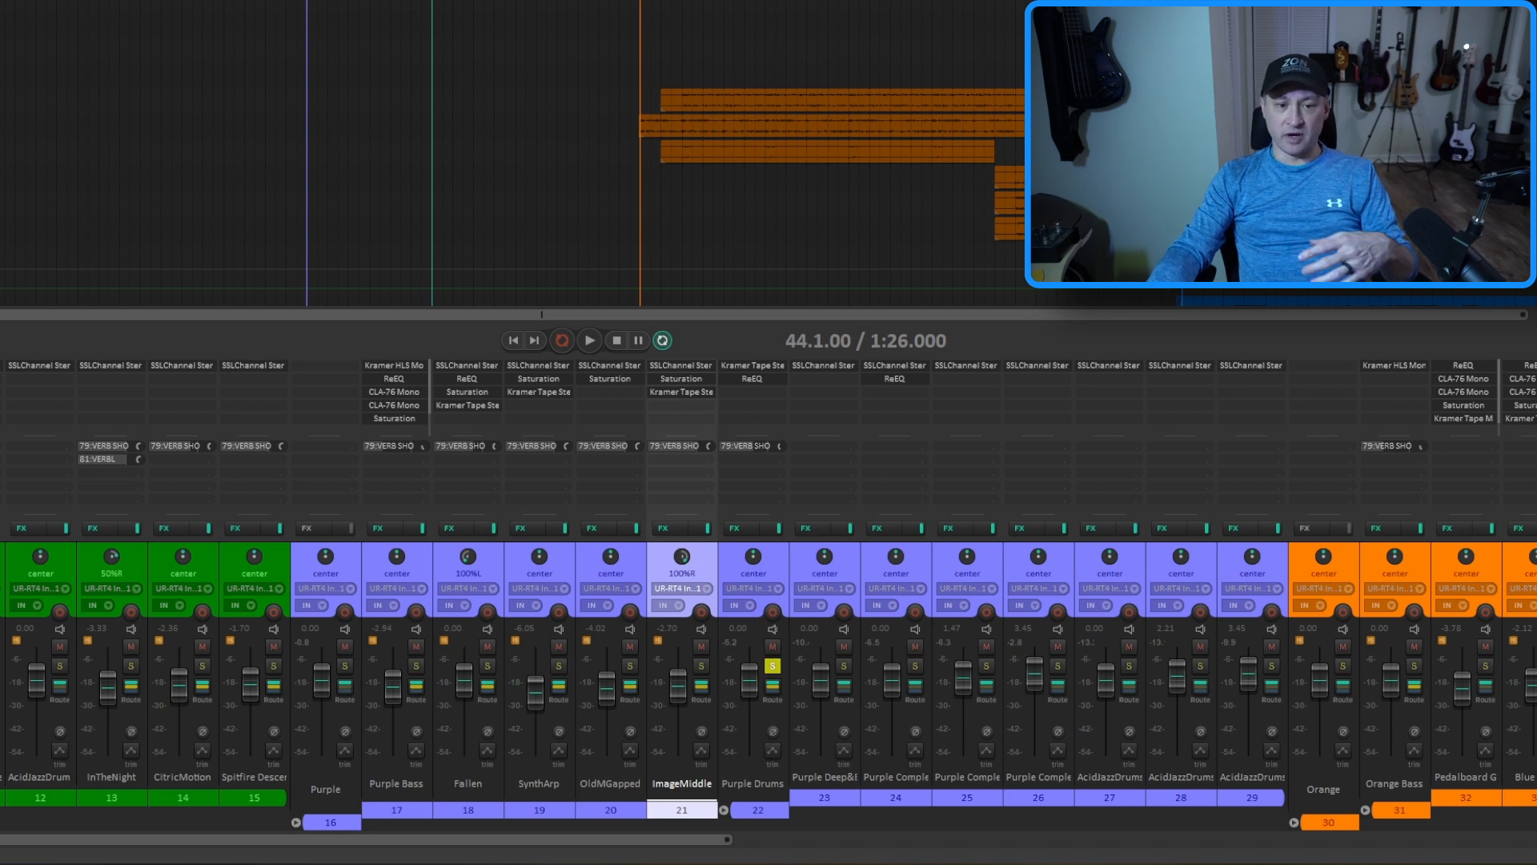
pyautogui.click(473, 10)
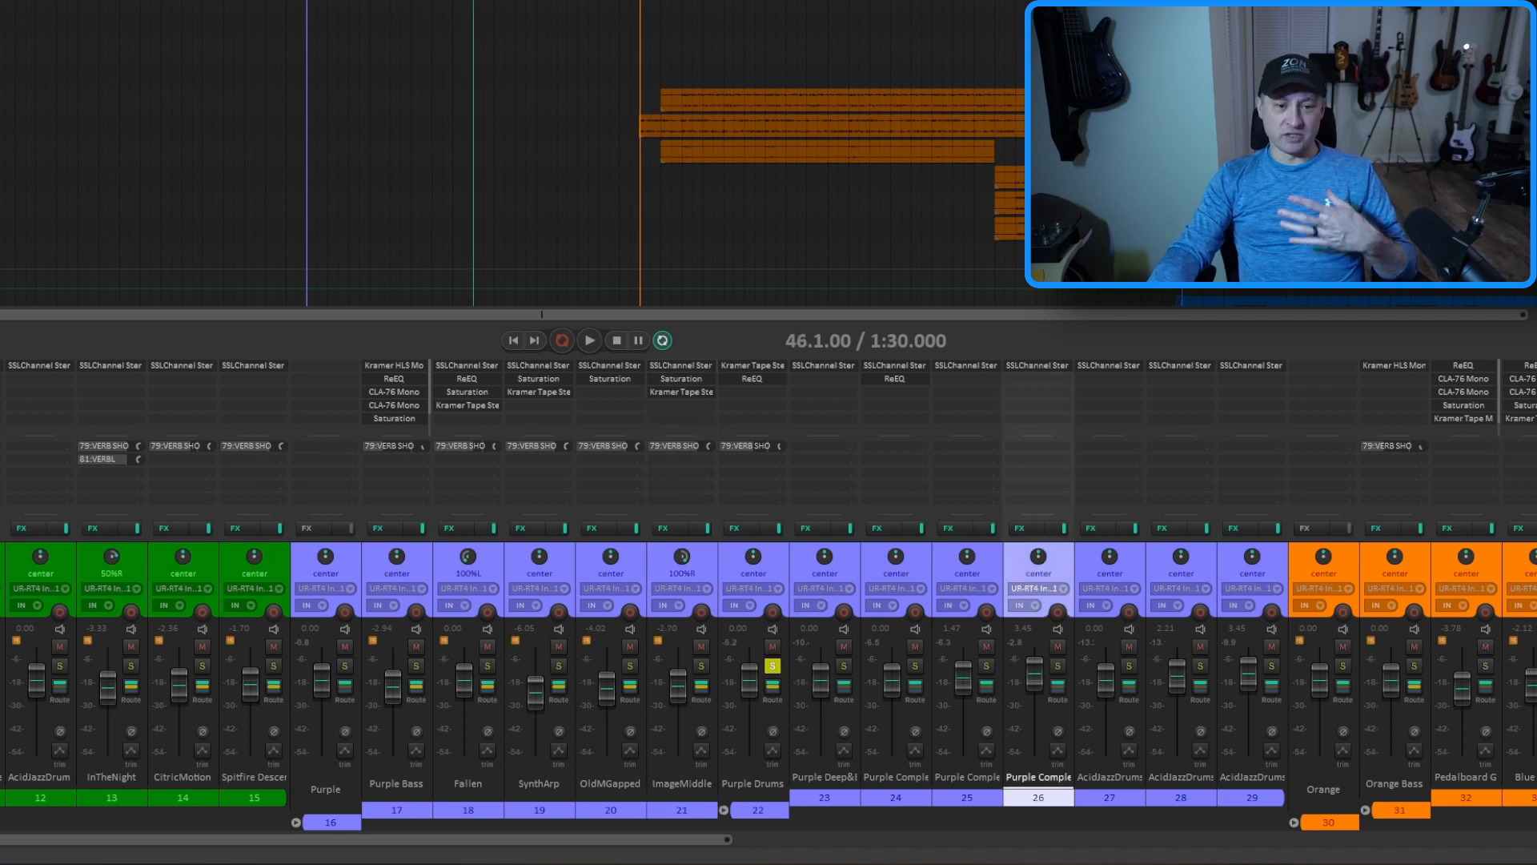
pyautogui.press('space')
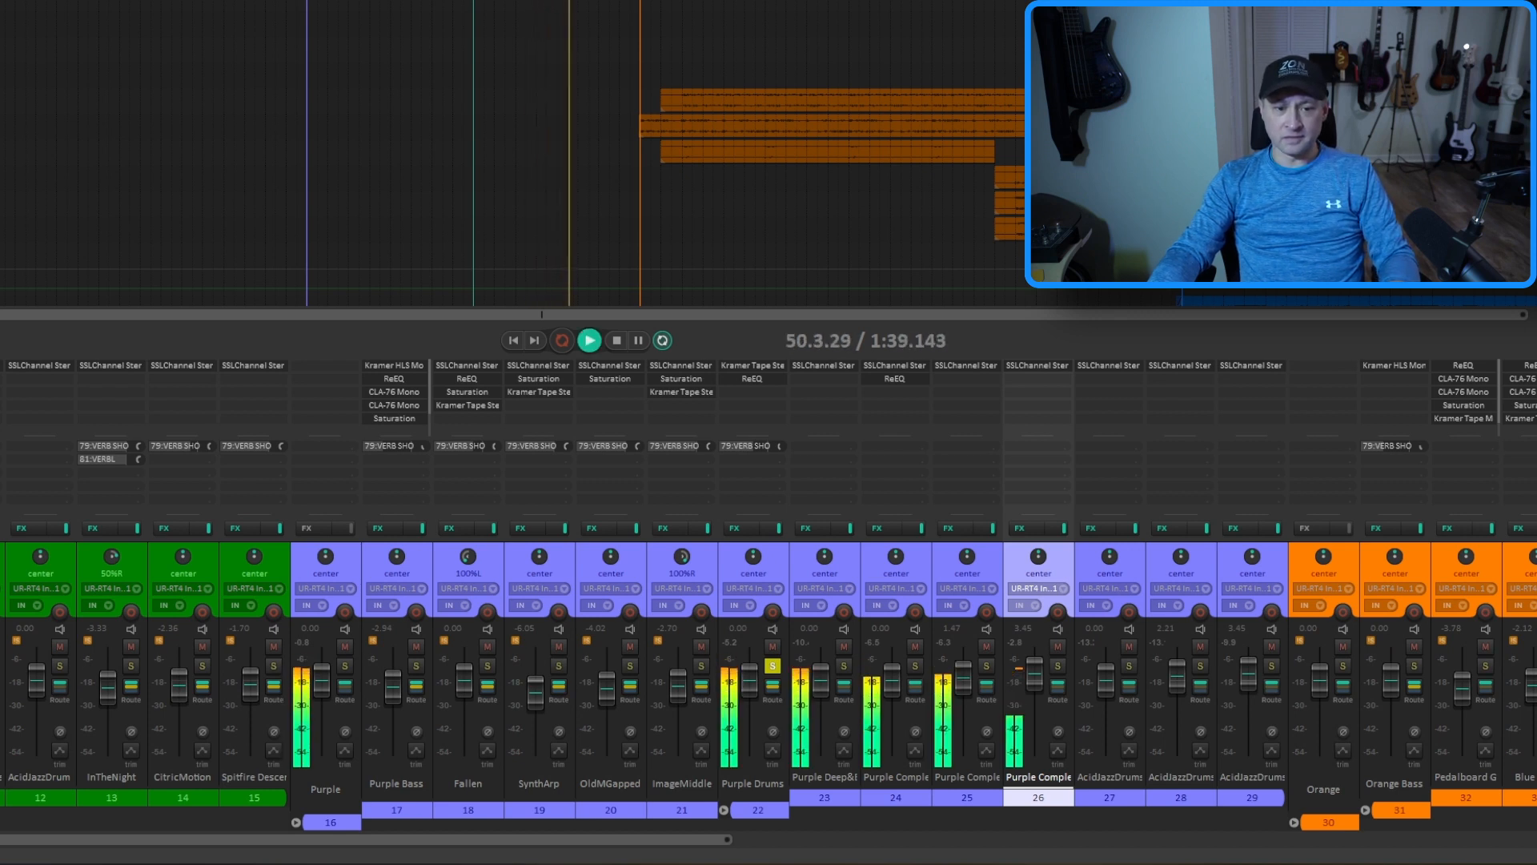
pyautogui.press('space')
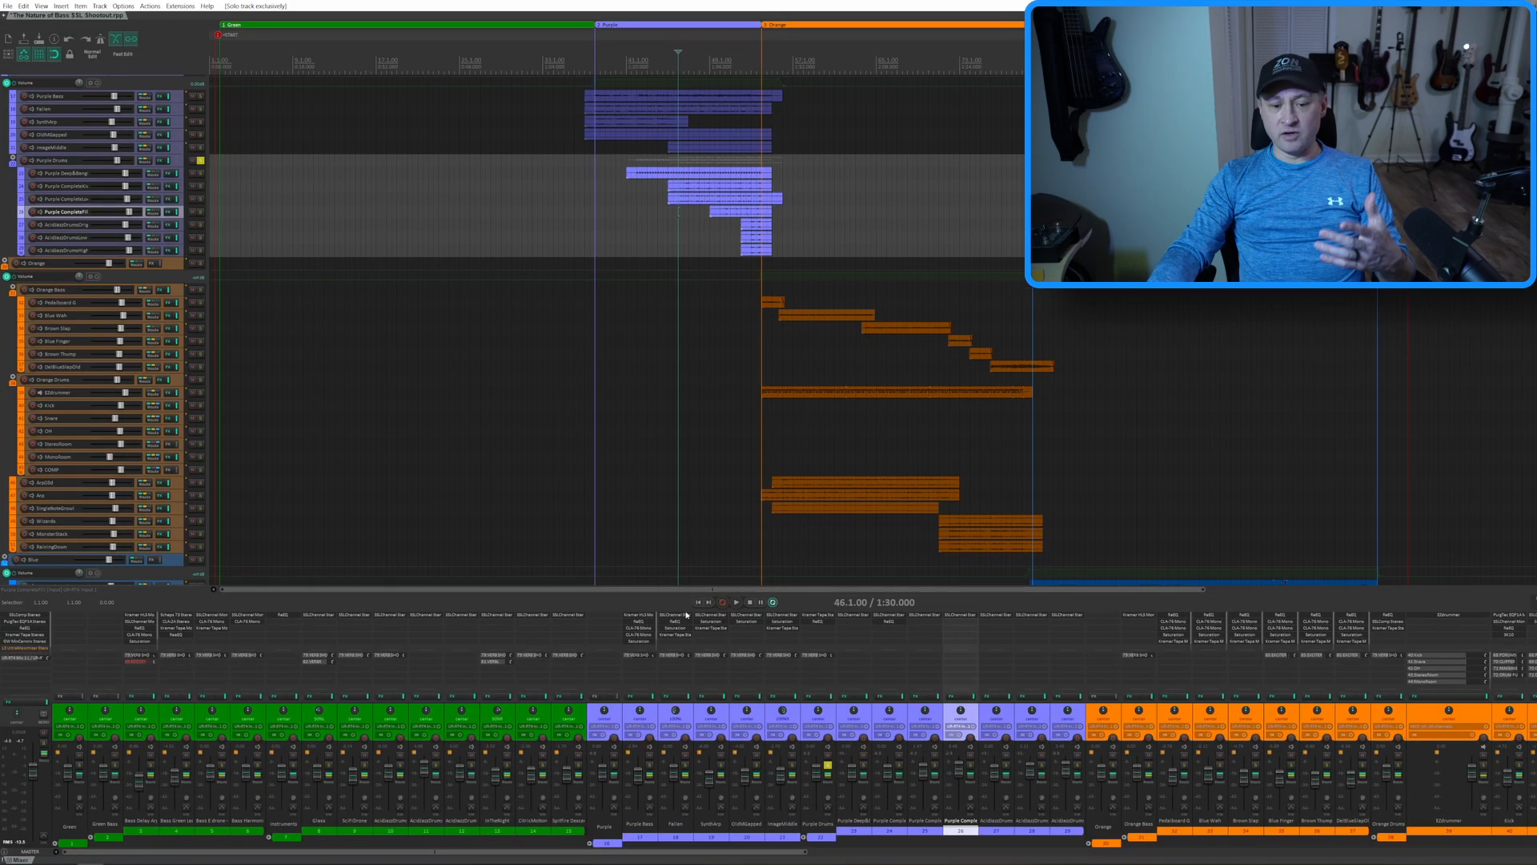
# Open the SSL E-Channel windows of Fallen, SynthArp, OldMGapped and tracks 26 to 29, spreading them out to compare settings
pyautogui.click(467, 365)
pyautogui.click(711, 616)
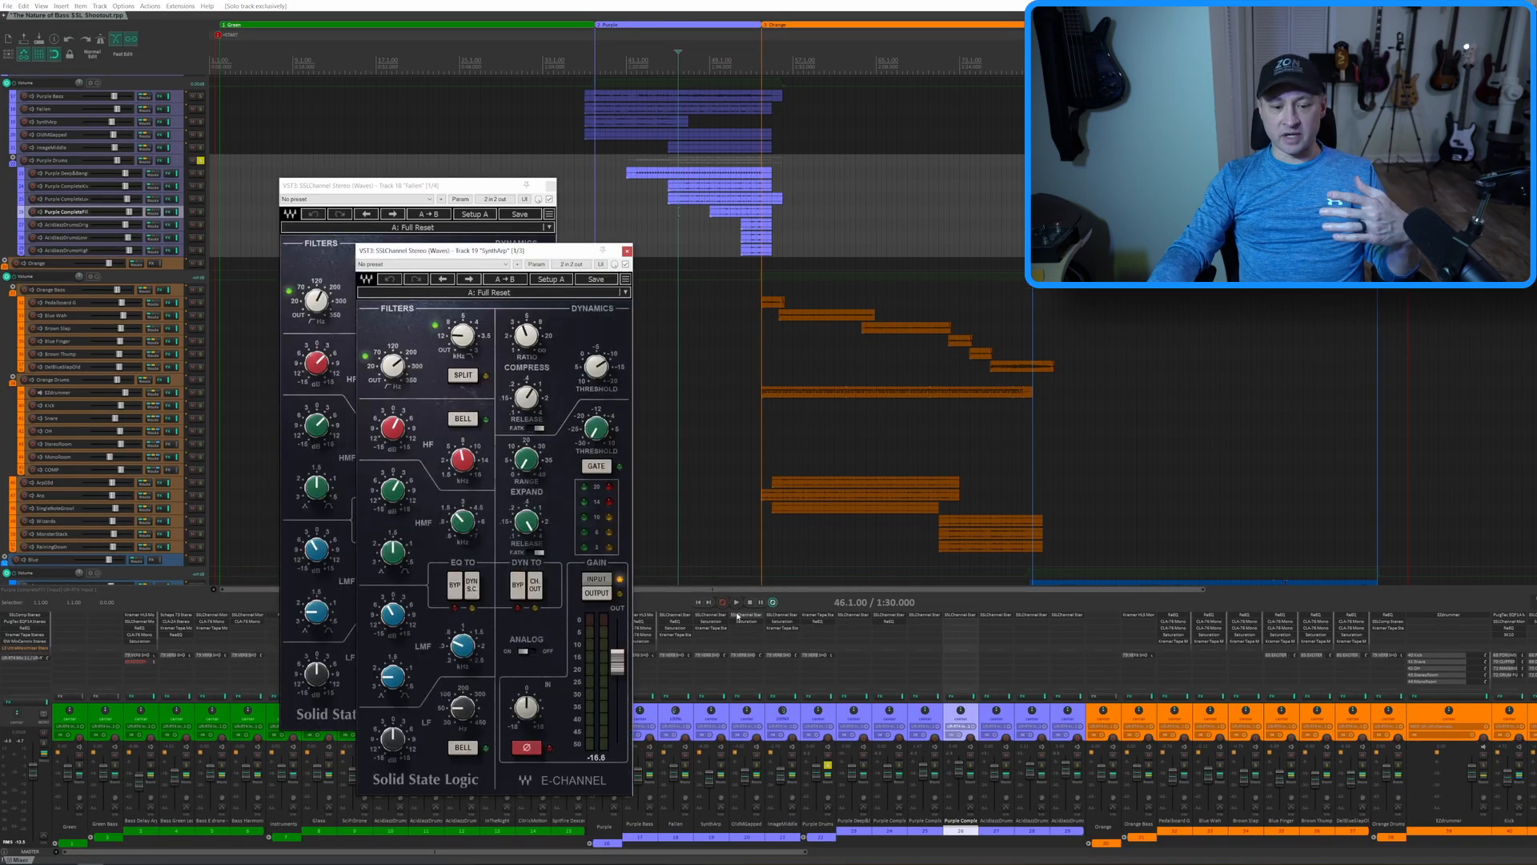
pyautogui.click(746, 616)
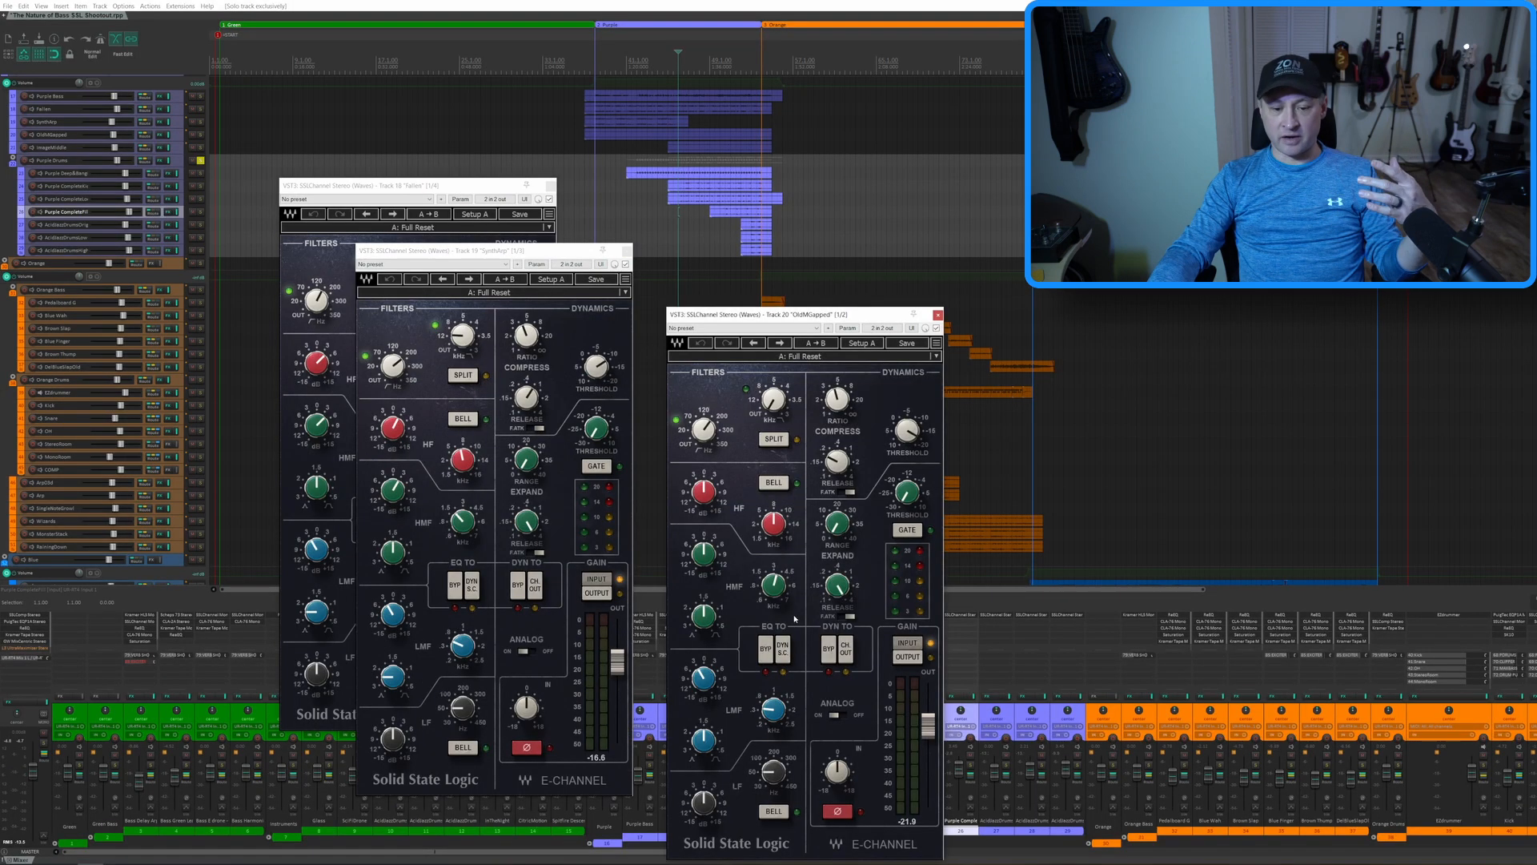
pyautogui.click(961, 616)
pyautogui.click(997, 617)
pyautogui.click(1033, 617)
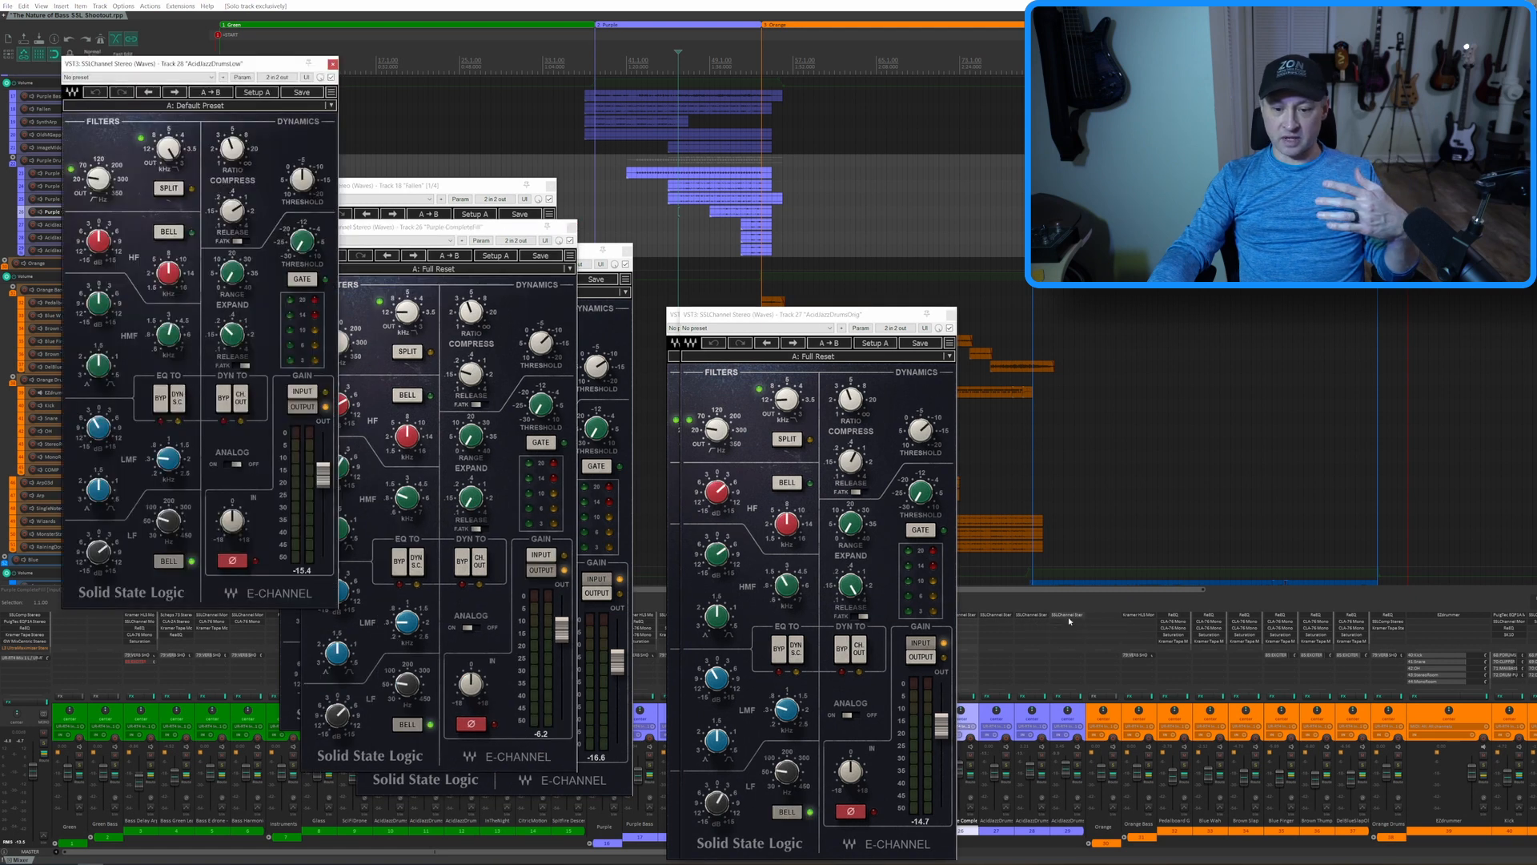
pyautogui.click(1070, 616)
pyautogui.moveTo(727, 318); pyautogui.dragTo(761, 116)
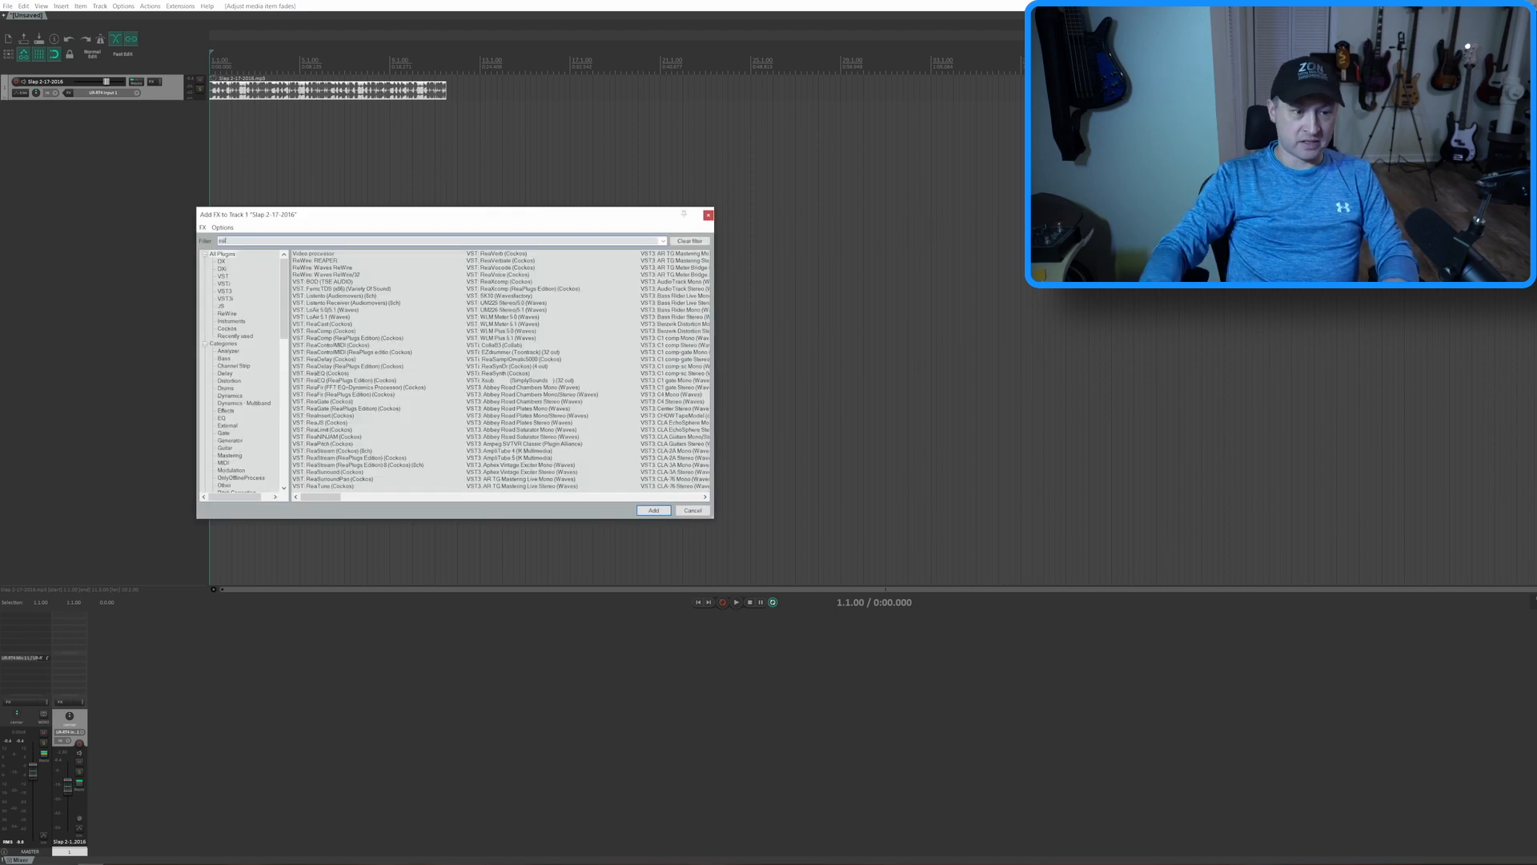
# Add SSLChannel Stereo (Waves) to the Slap 2-17-2016 track
pyautogui.write('ssl')
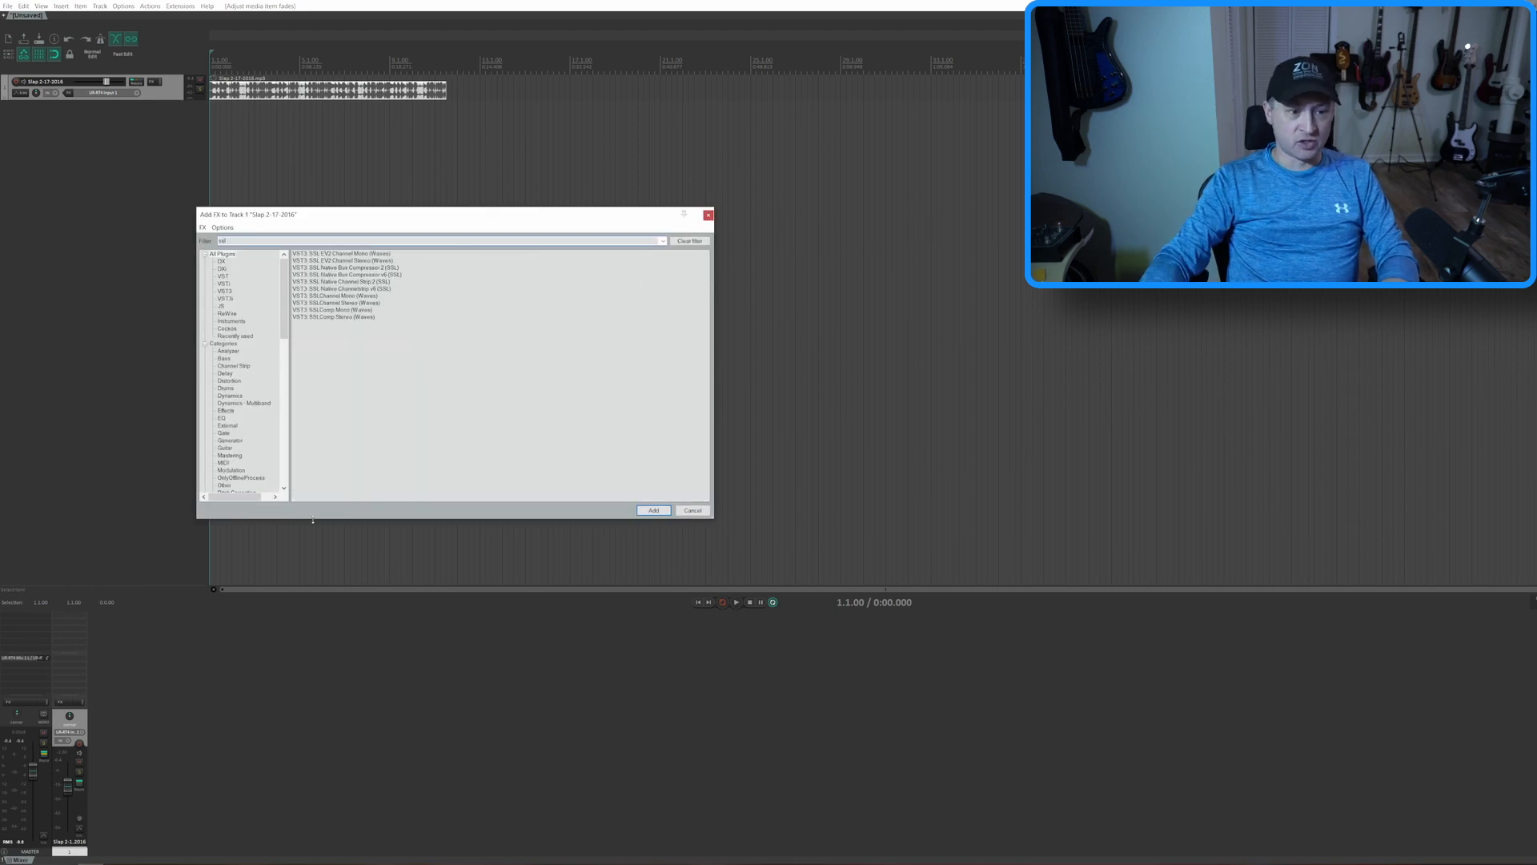
pyautogui.click(371, 305)
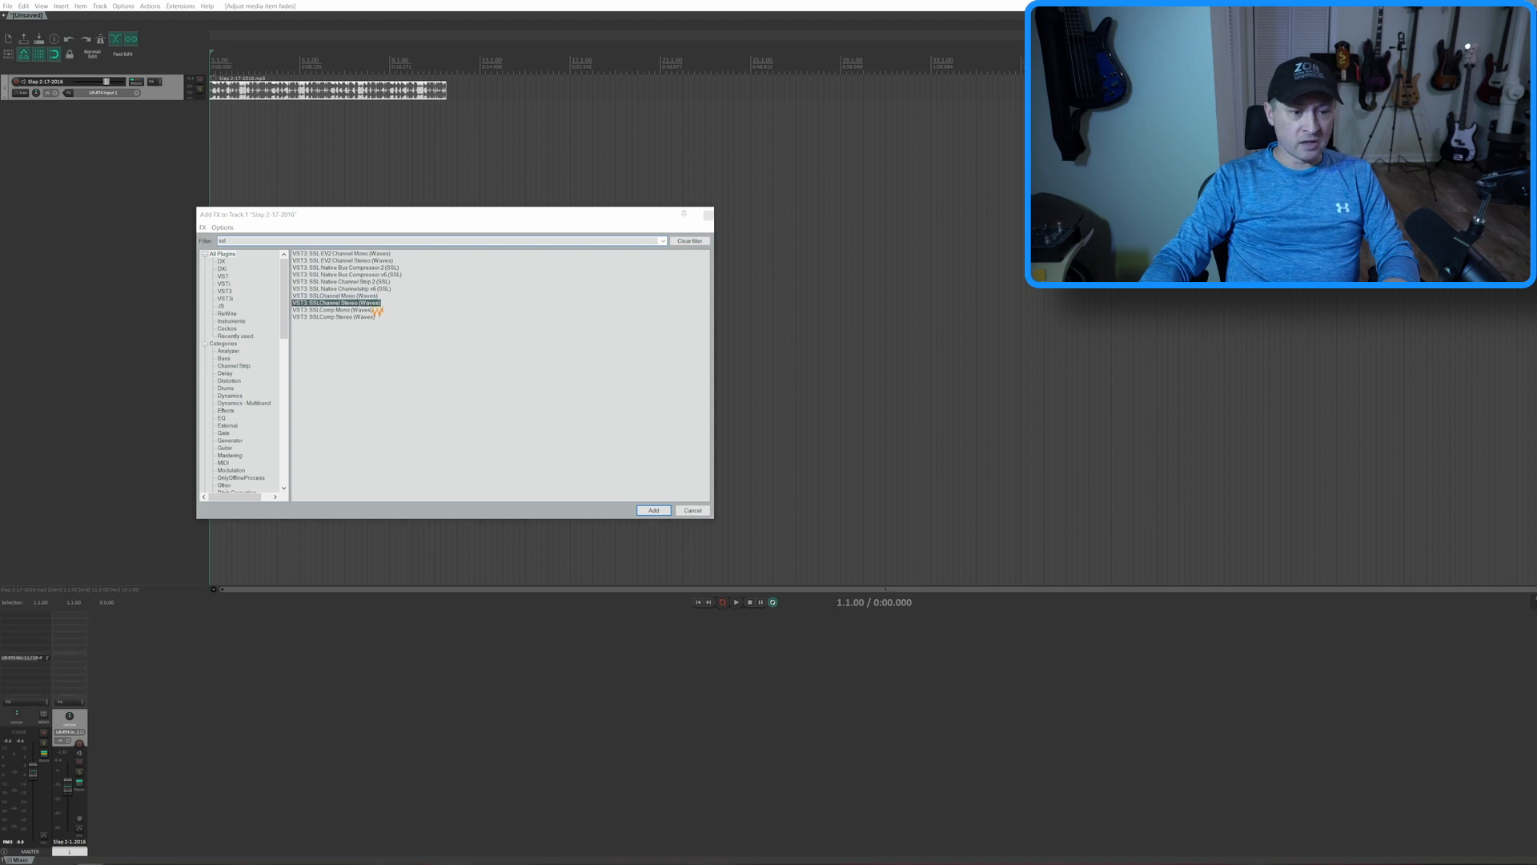
pyautogui.doubleClick(371, 305)
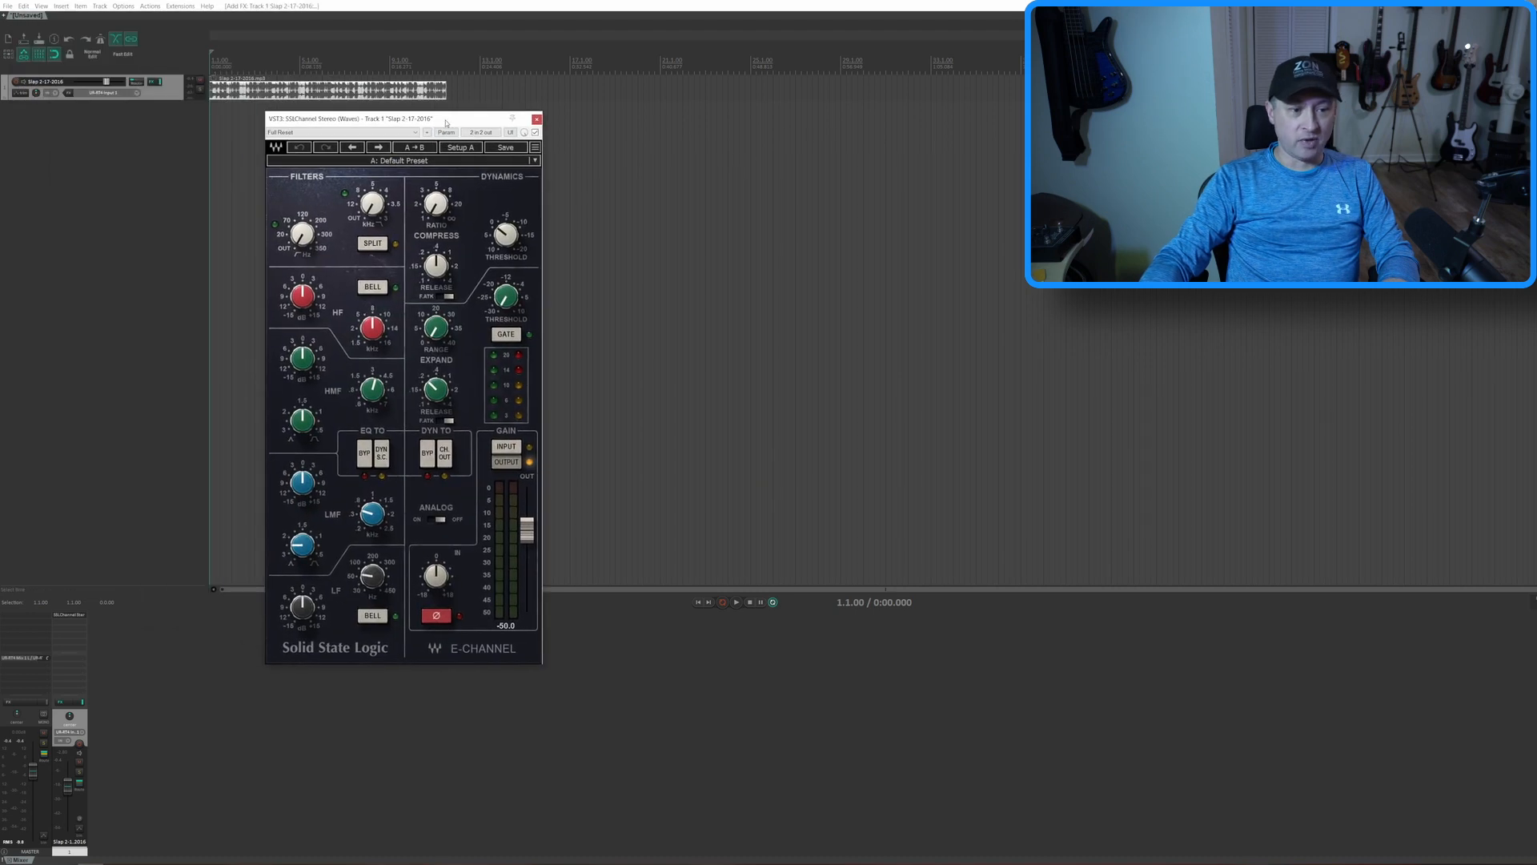
# Adjust the E-Channel's high-pass filter, EQ gains, LMF frequency (0.34) and compressor ratio and threshold while playing the slap bass, and close its window
pyautogui.moveTo(309, 235); pyautogui.dragTo(309, 231)
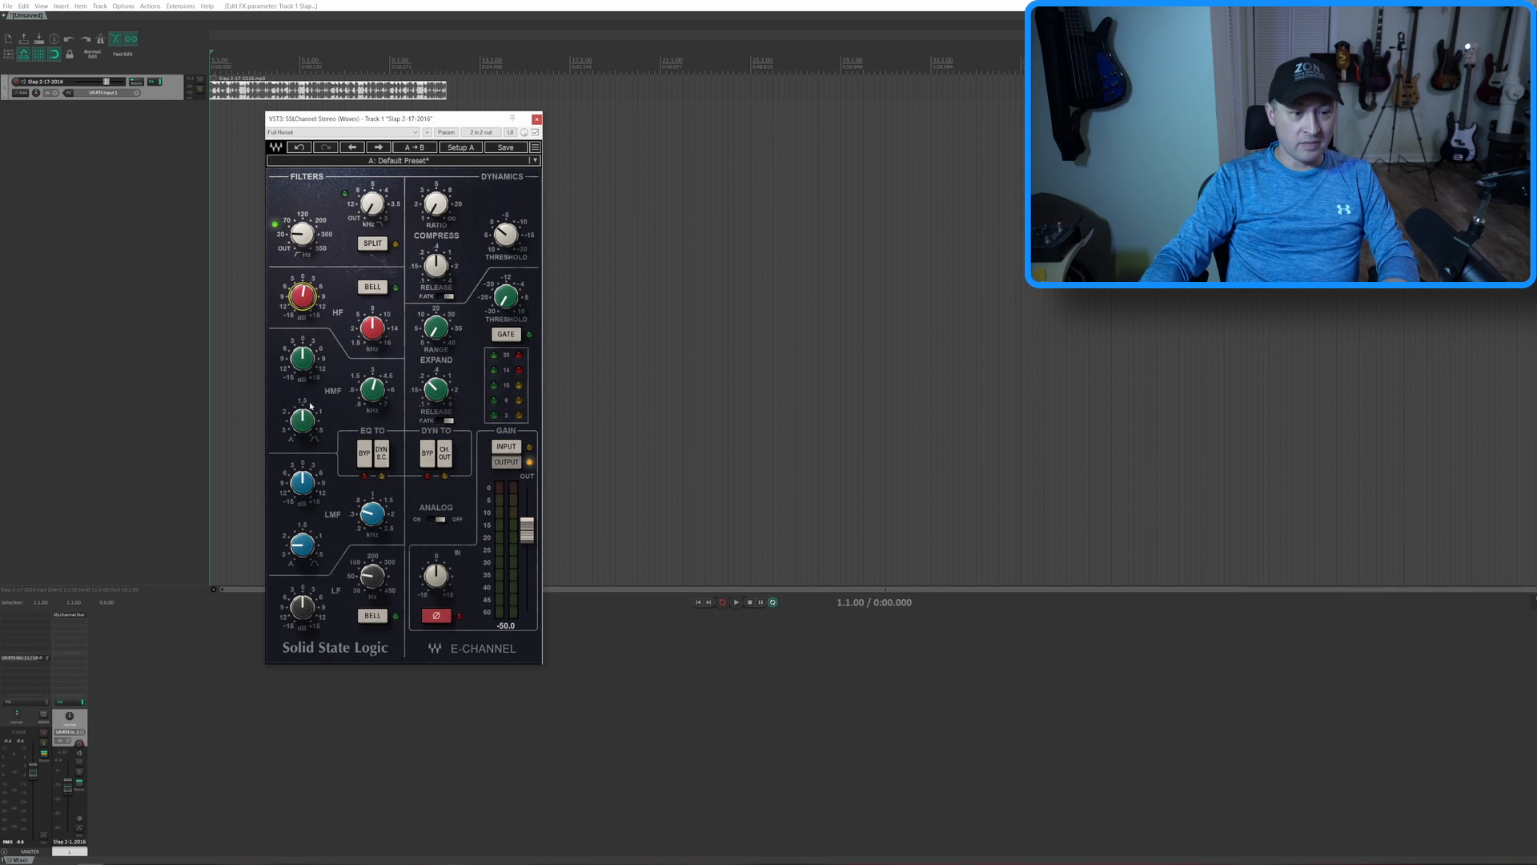
pyautogui.click(304, 362)
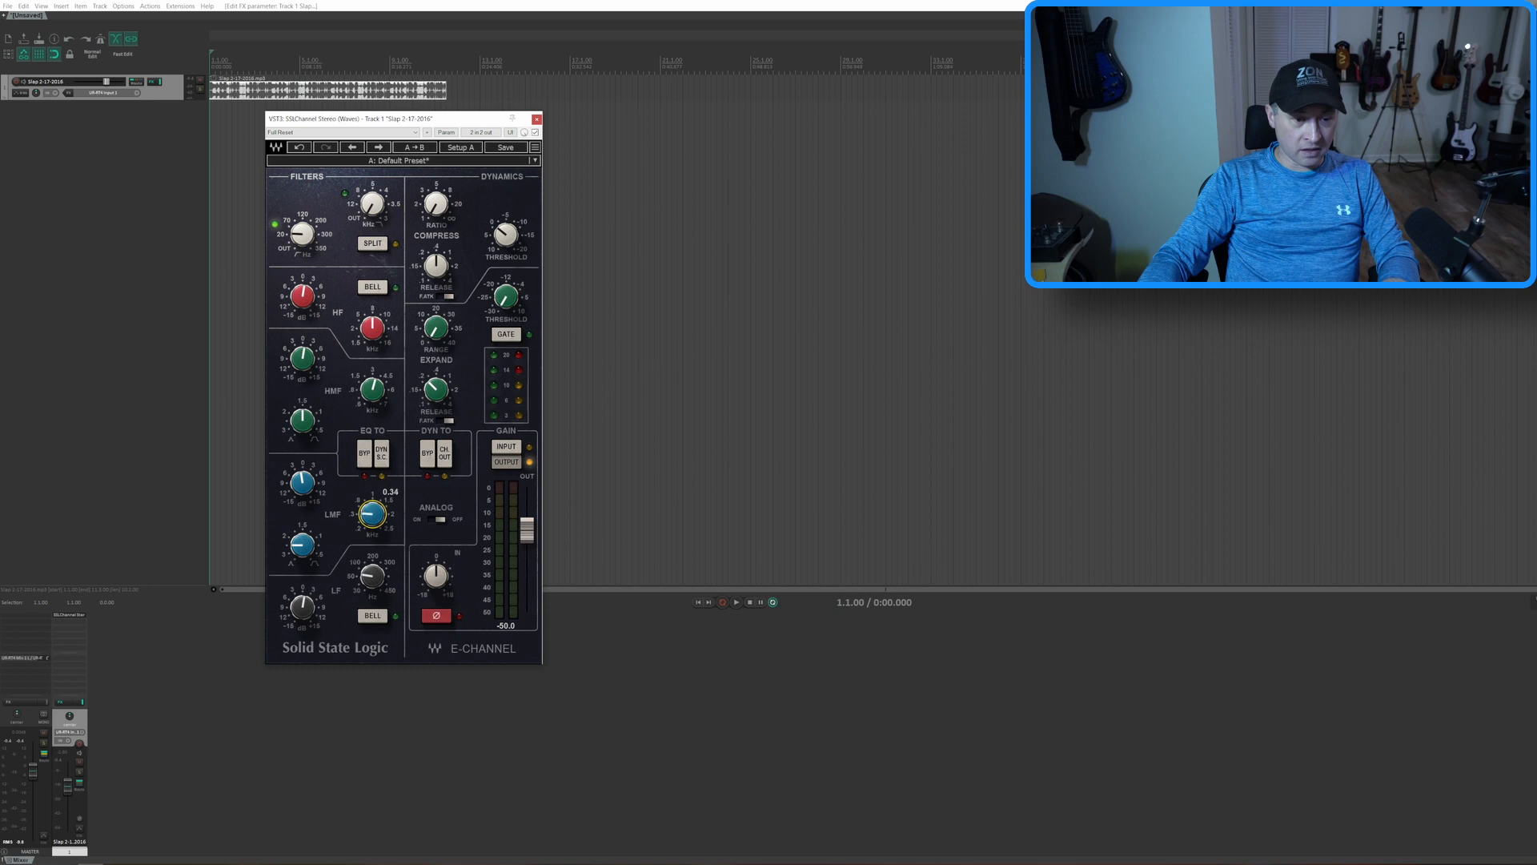
pyautogui.moveTo(436, 204); pyautogui.dragTo(437, 184)
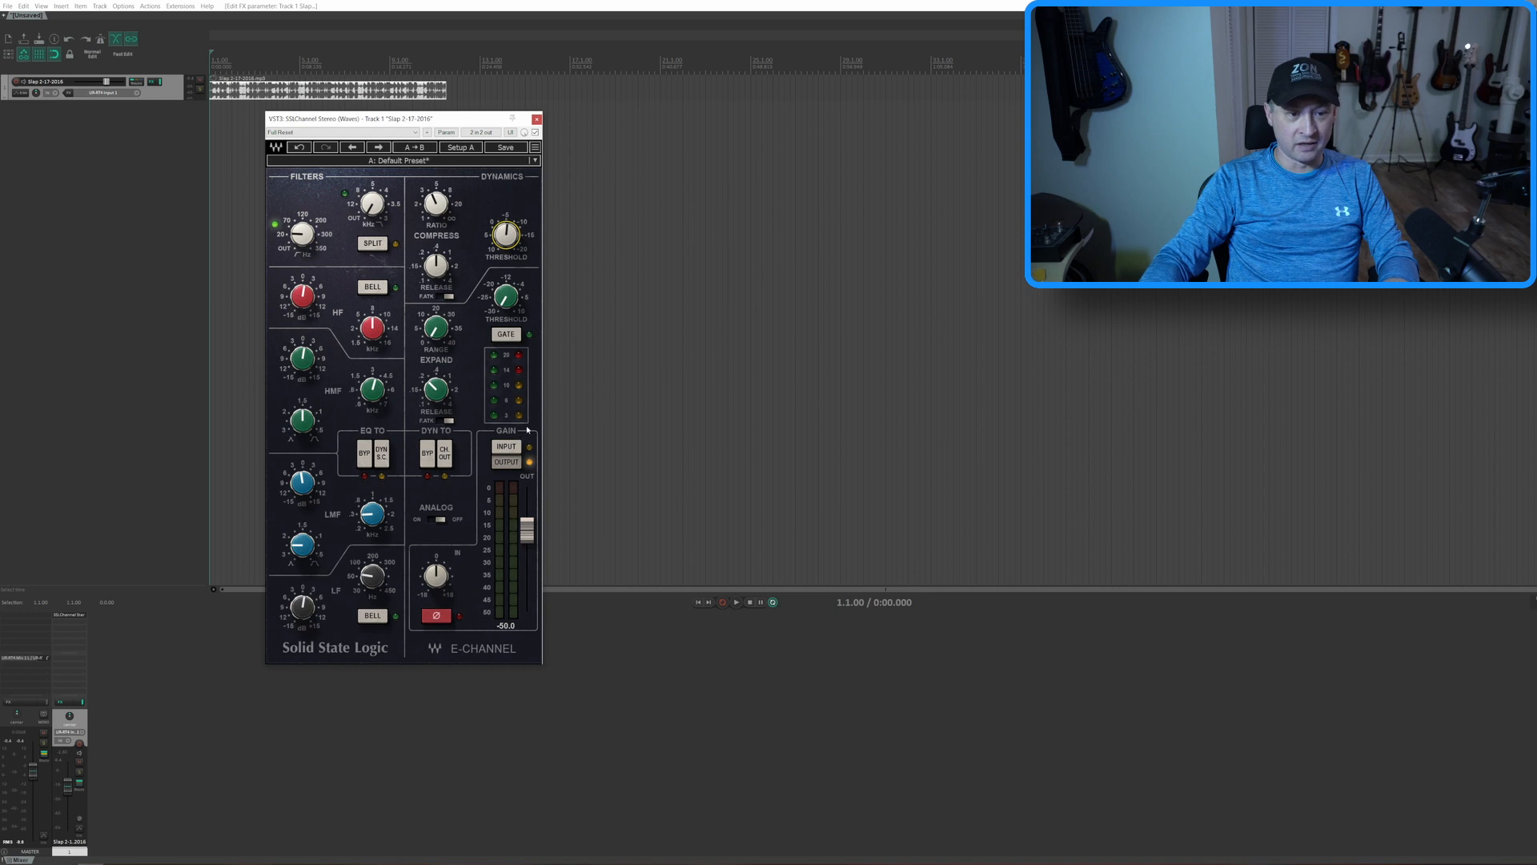
pyautogui.press('space')
pyautogui.moveTo(506, 235); pyautogui.dragTo(506, 286)
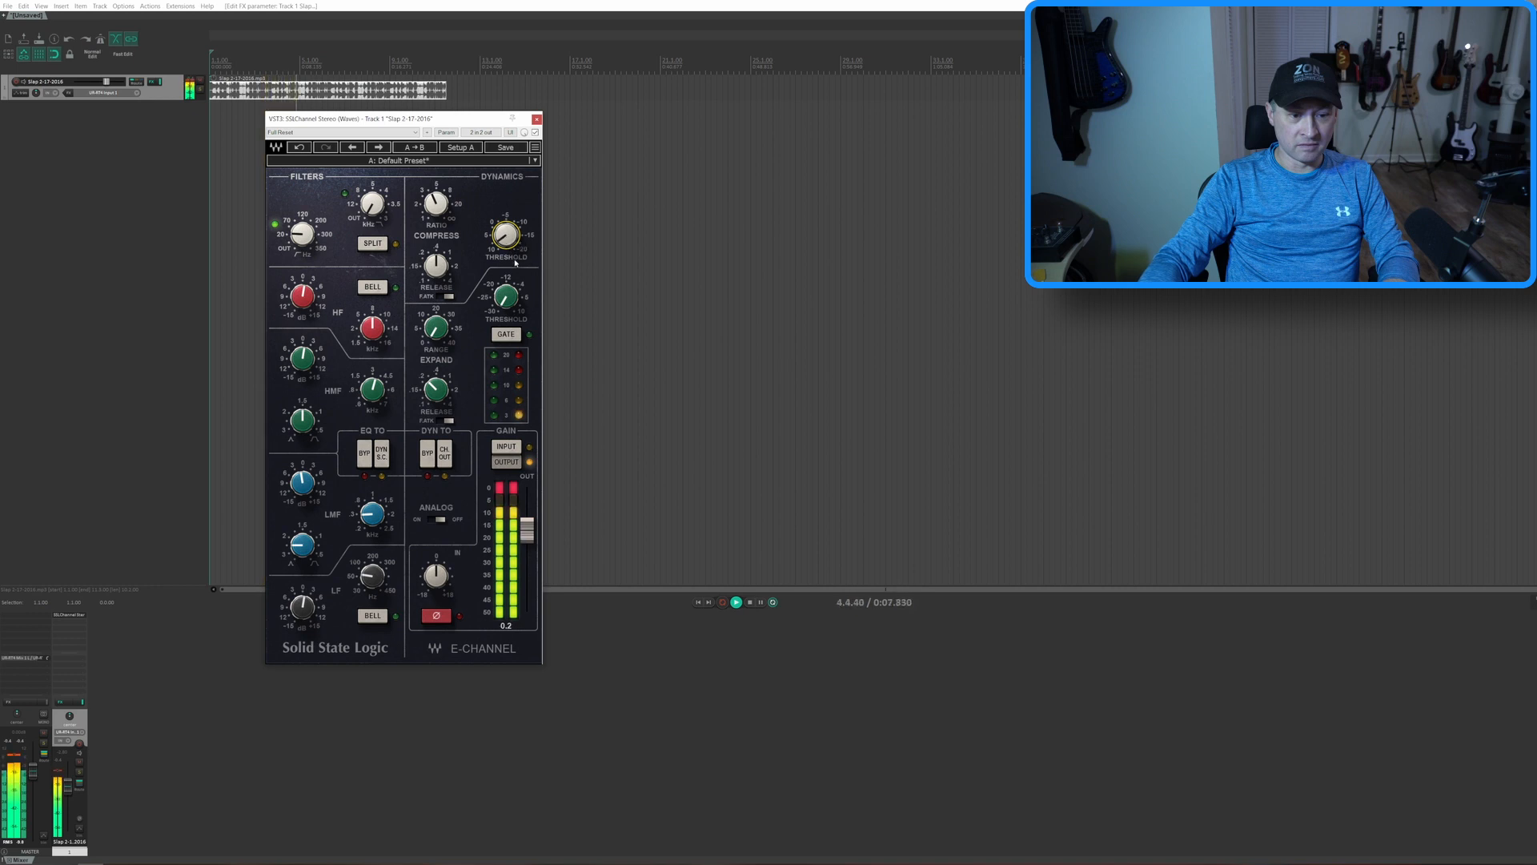
pyautogui.press('space')
pyautogui.click(537, 119)
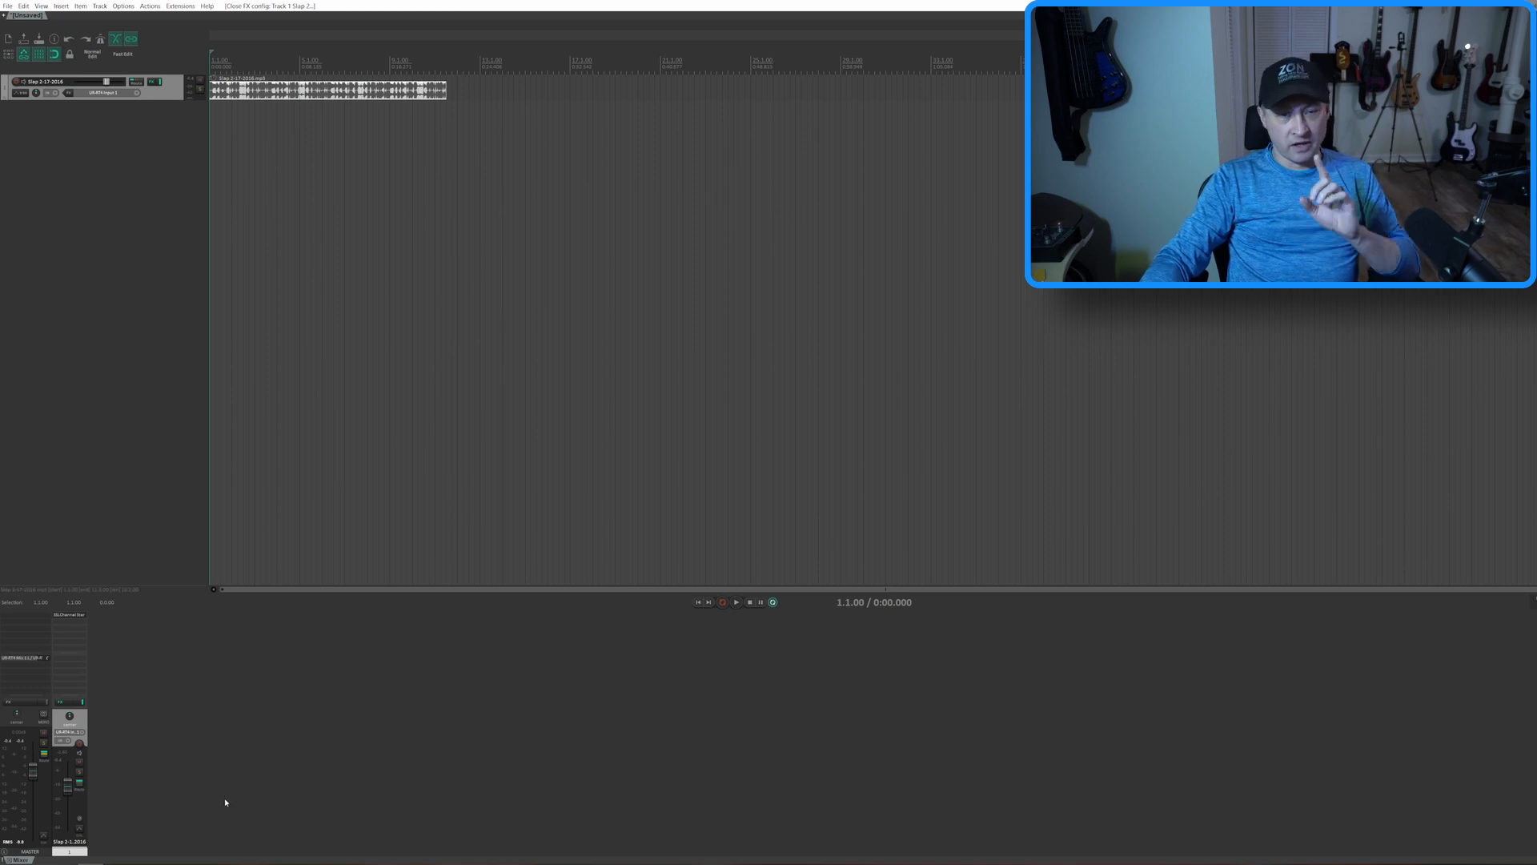
# Lower the slap bass track's volume and paste copies of the track until there are 25 tracks
pyautogui.moveTo(67, 788); pyautogui.dragTo(68, 822)
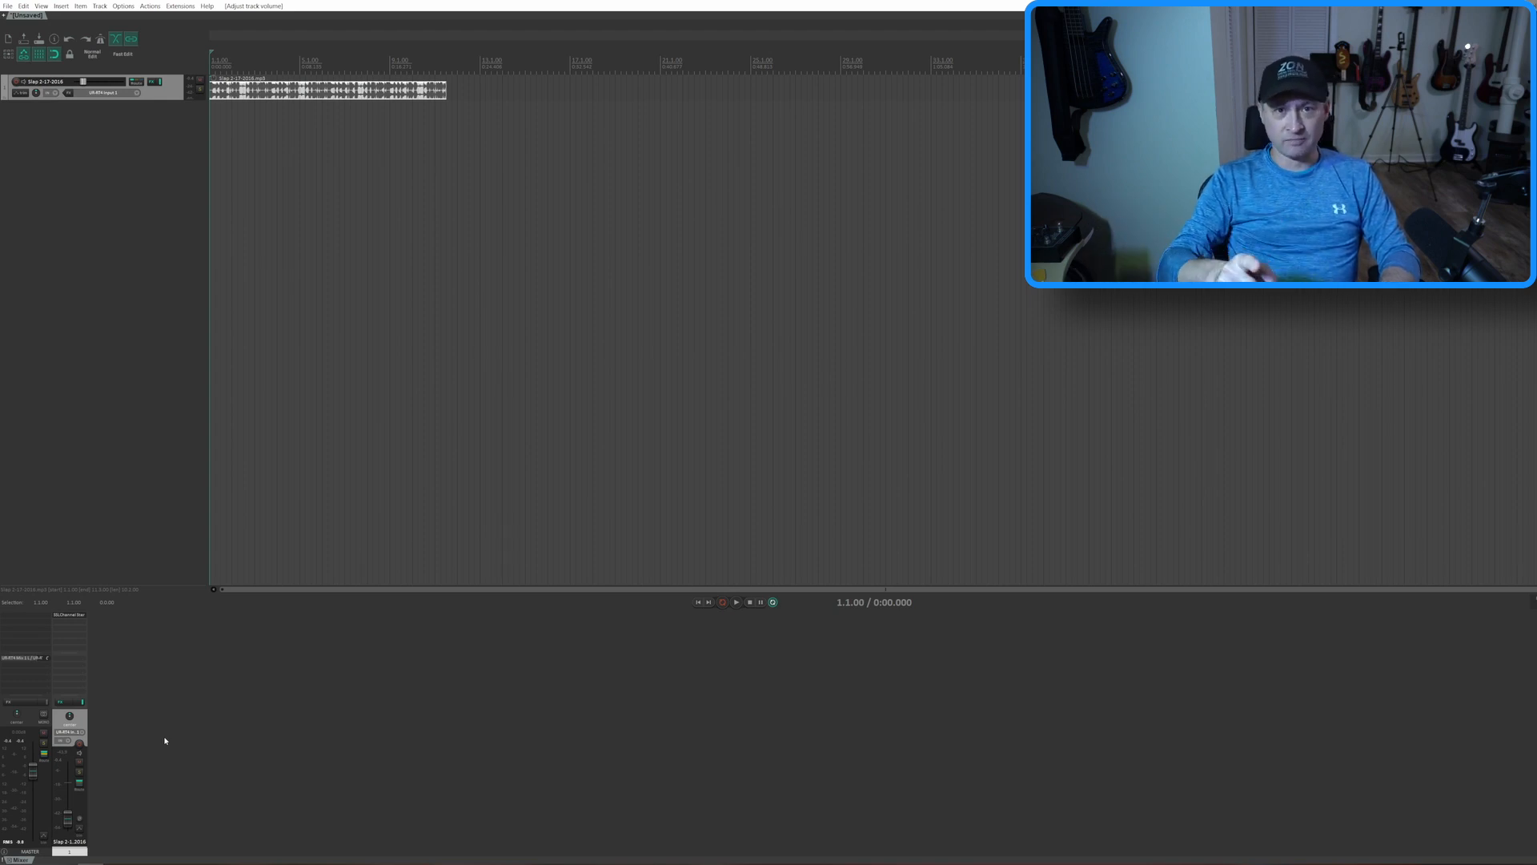
pyautogui.hotkey('ctrl', 'v')
pyautogui.hotkey('ctrl', 'v')
pyautogui.hotkey('ctrl', 'v')
pyautogui.hotkey('ctrl', 'v')
pyautogui.hotkey('ctrl', 'v')
pyautogui.hotkey('ctrl', 'v')
pyautogui.hotkey('ctrl', 'v')
pyautogui.hotkey('ctrl', 'v')
pyautogui.hotkey('ctrl', 'v')
pyautogui.hotkey('ctrl', 'v')
pyautogui.hotkey('ctrl', 'v')
pyautogui.hotkey('ctrl', 'v')
pyautogui.hotkey('ctrl', 'v')
pyautogui.hotkey('ctrl', 'v')
pyautogui.hotkey('ctrl', 'v')
pyautogui.hotkey('ctrl', 'v')
pyautogui.hotkey('ctrl', 'v')
pyautogui.hotkey('ctrl', 'v')
pyautogui.hotkey('ctrl', 'v')
pyautogui.hotkey('ctrl', 'v')
pyautogui.hotkey('ctrl', 'v')
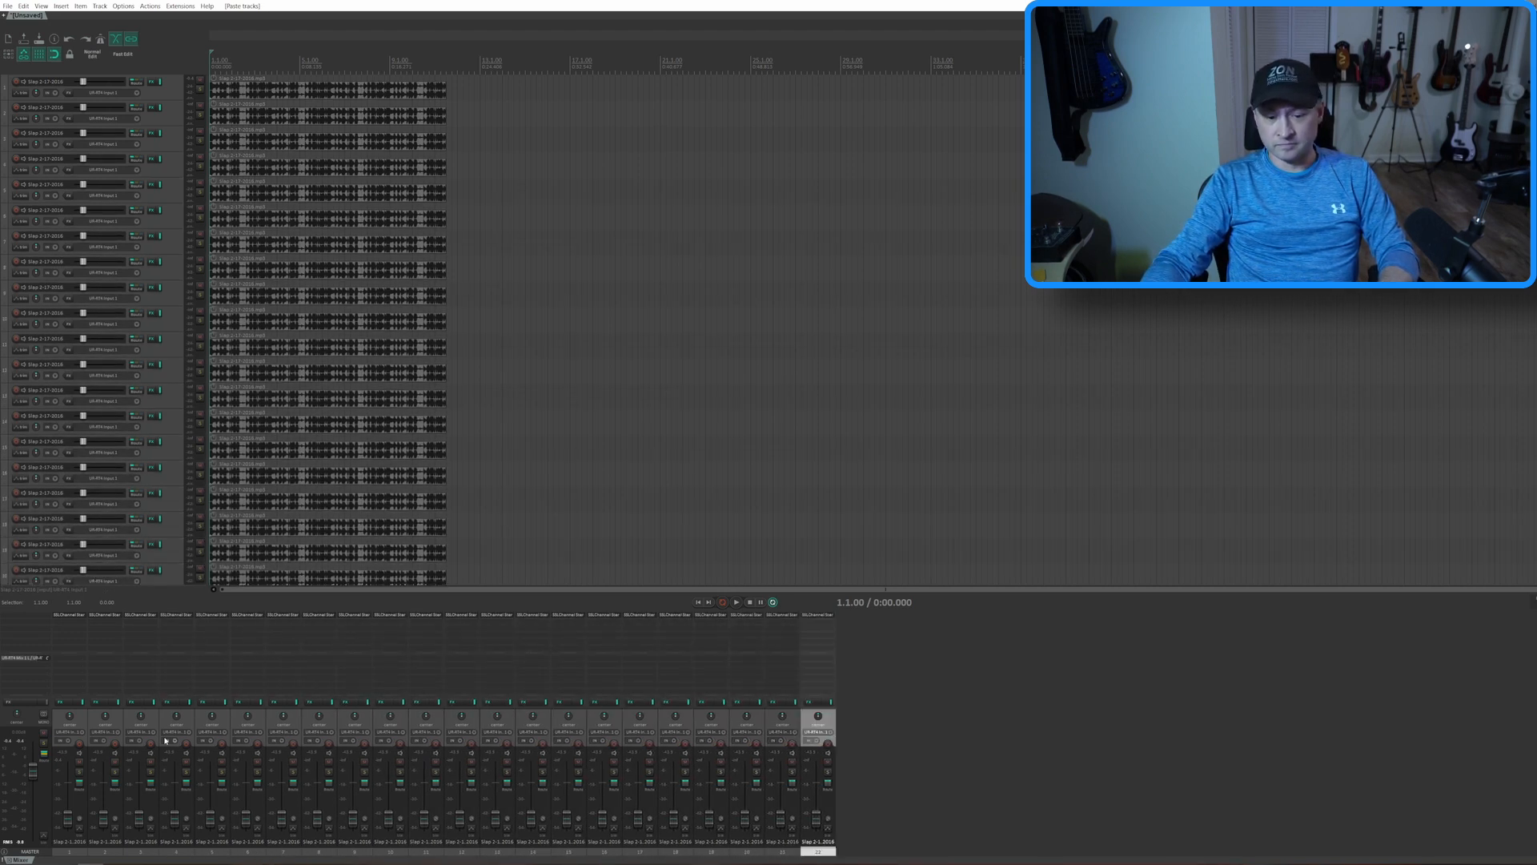
pyautogui.hotkey('ctrl', 'v')
pyautogui.hotkey('ctrl', 'v')
pyautogui.hotkey('ctrl', 'v')
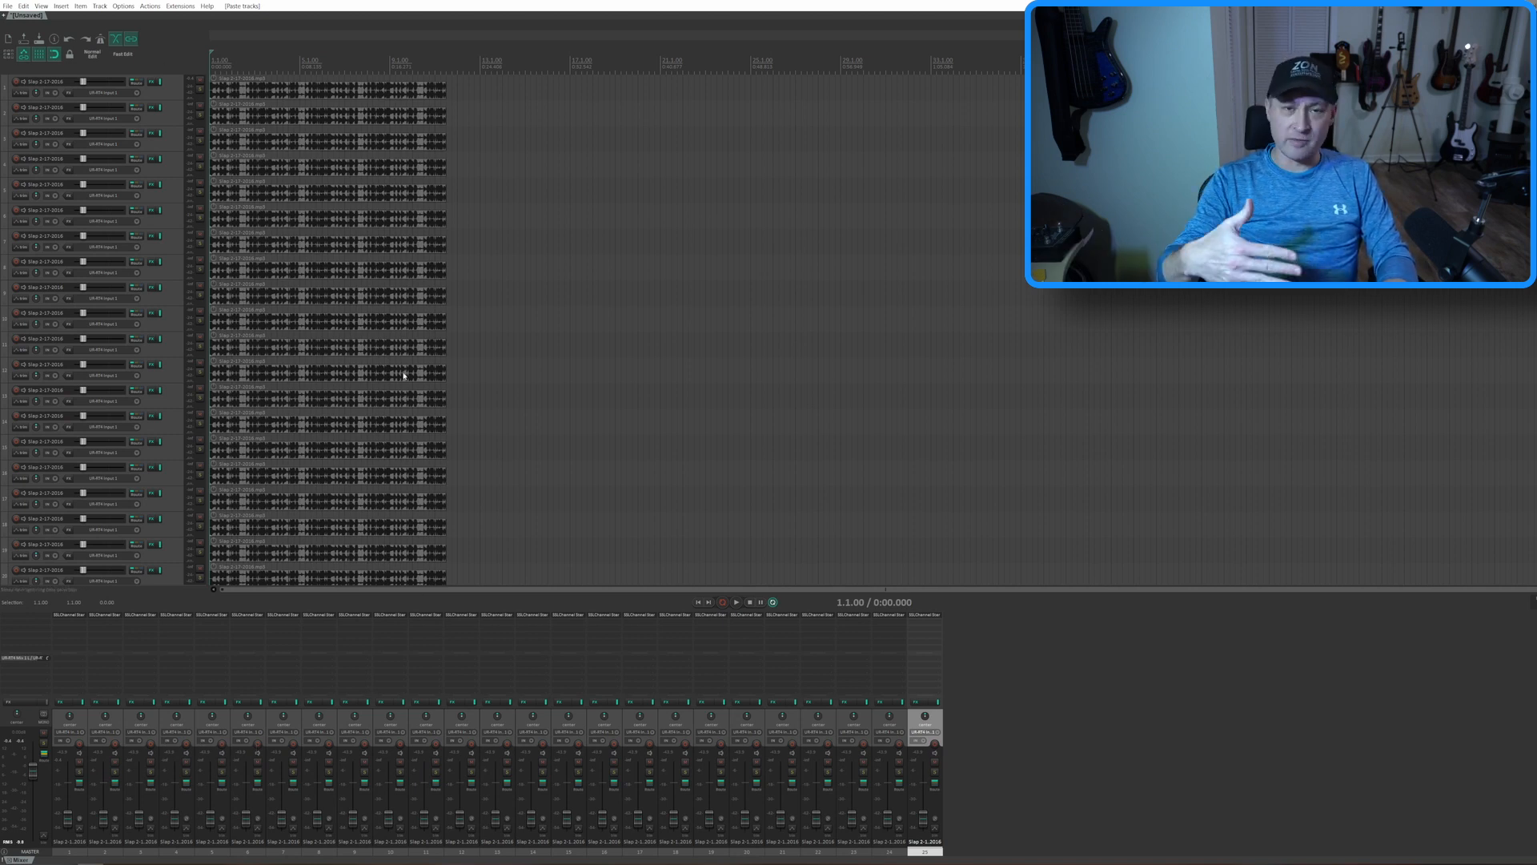
# Play all 25 tracks together and examine their CPU and RAM use in the Performance Meter
pyautogui.press('space')
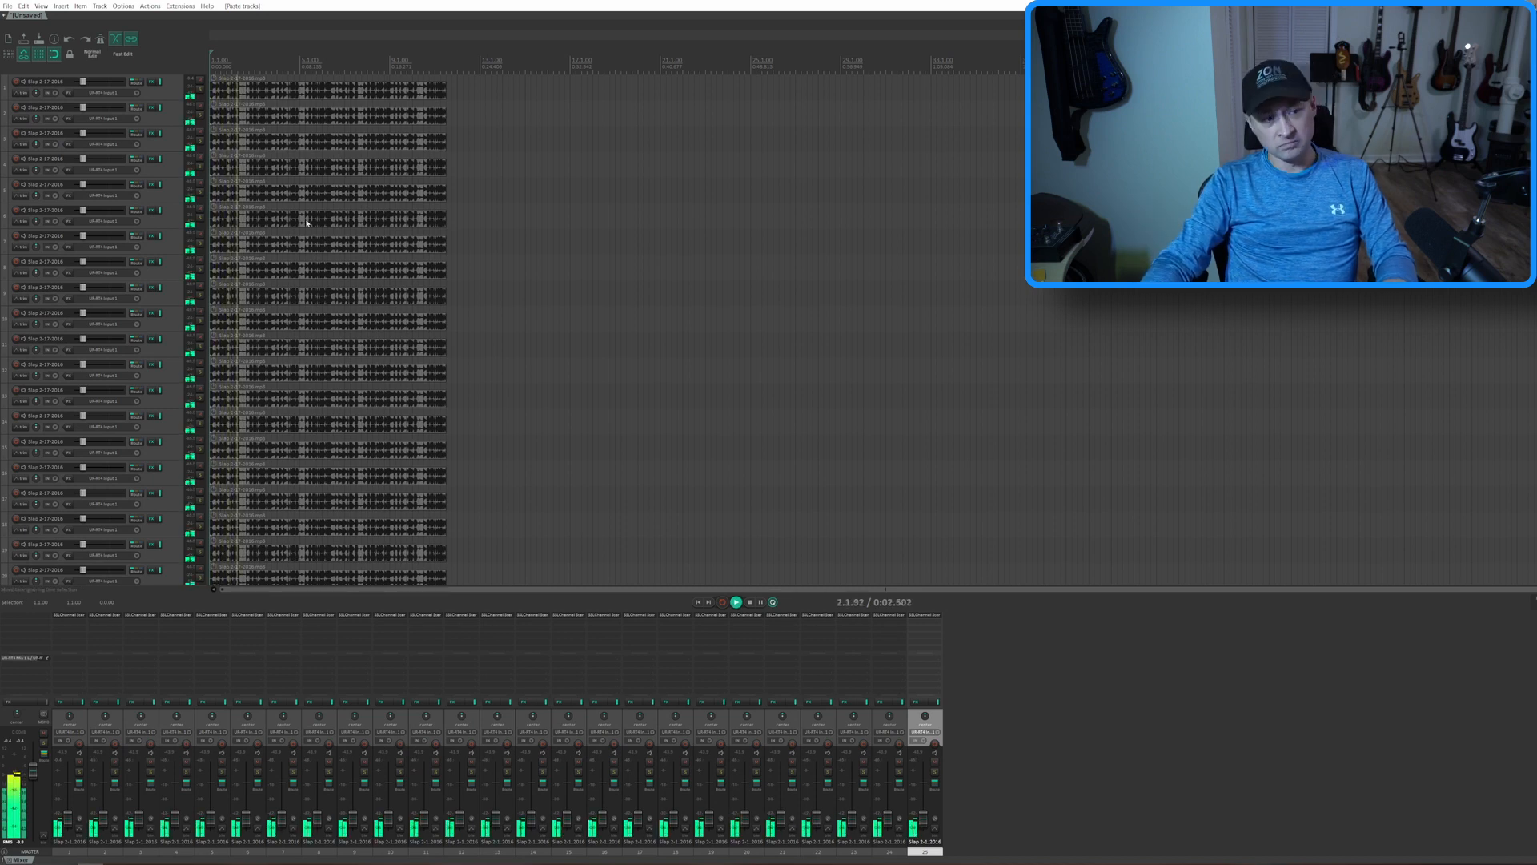
pyautogui.press('space')
pyautogui.click(41, 6)
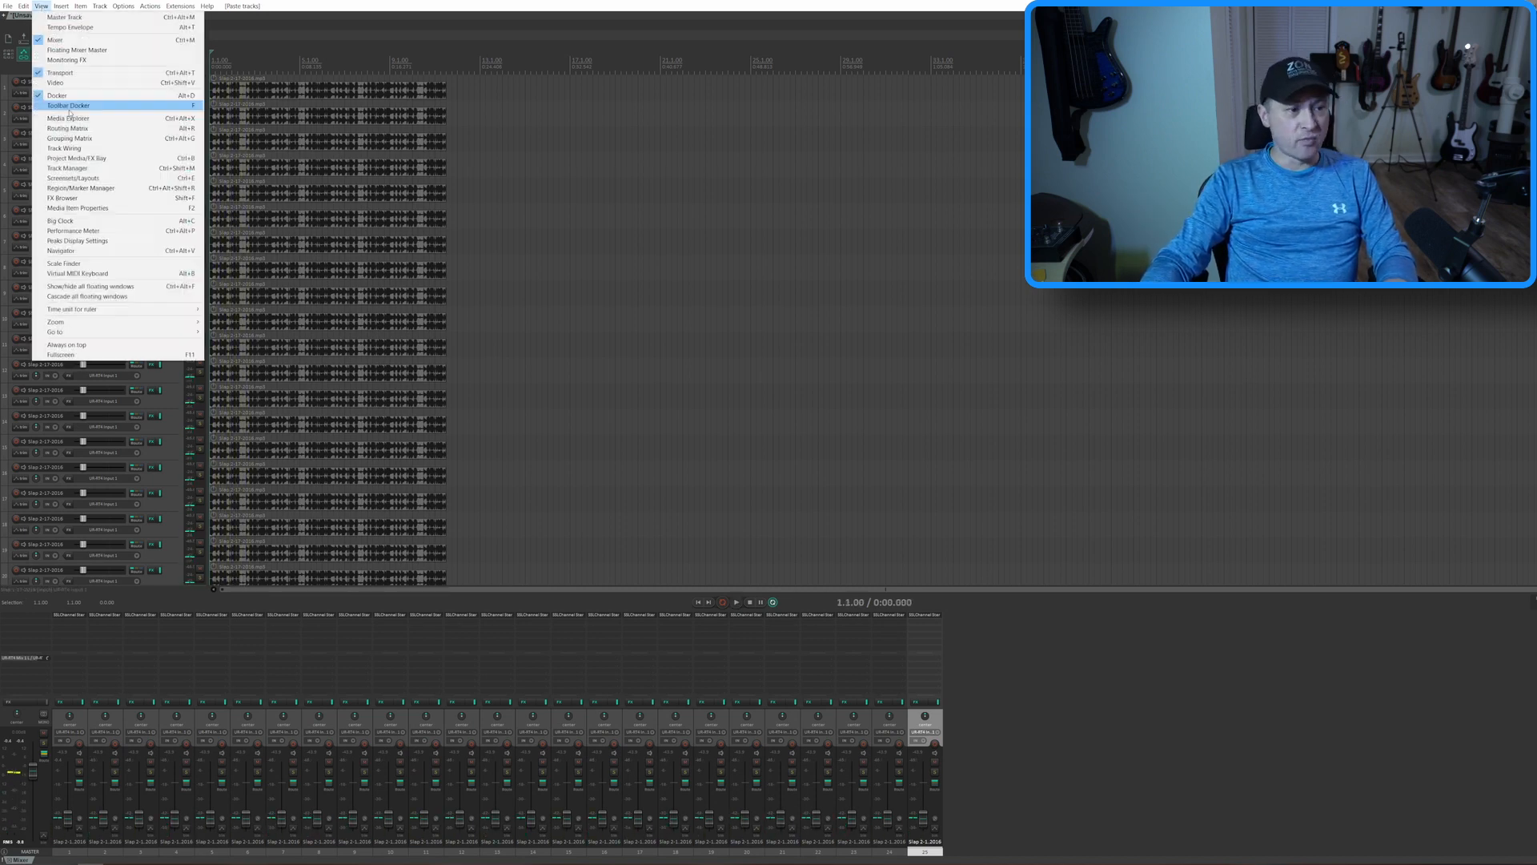
pyautogui.click(73, 230)
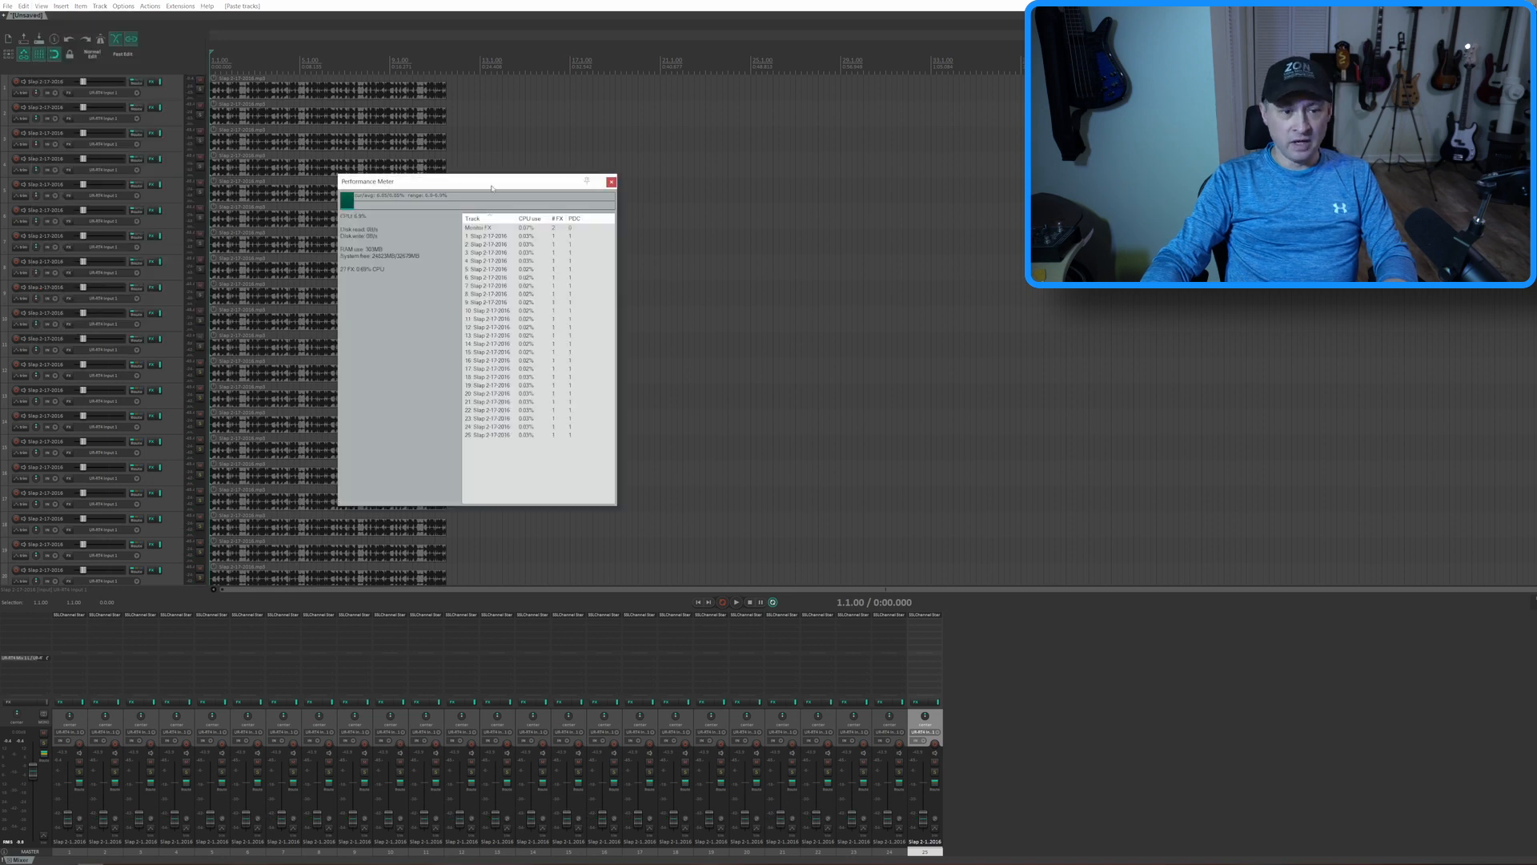
pyautogui.moveTo(493, 188); pyautogui.dragTo(729, 219)
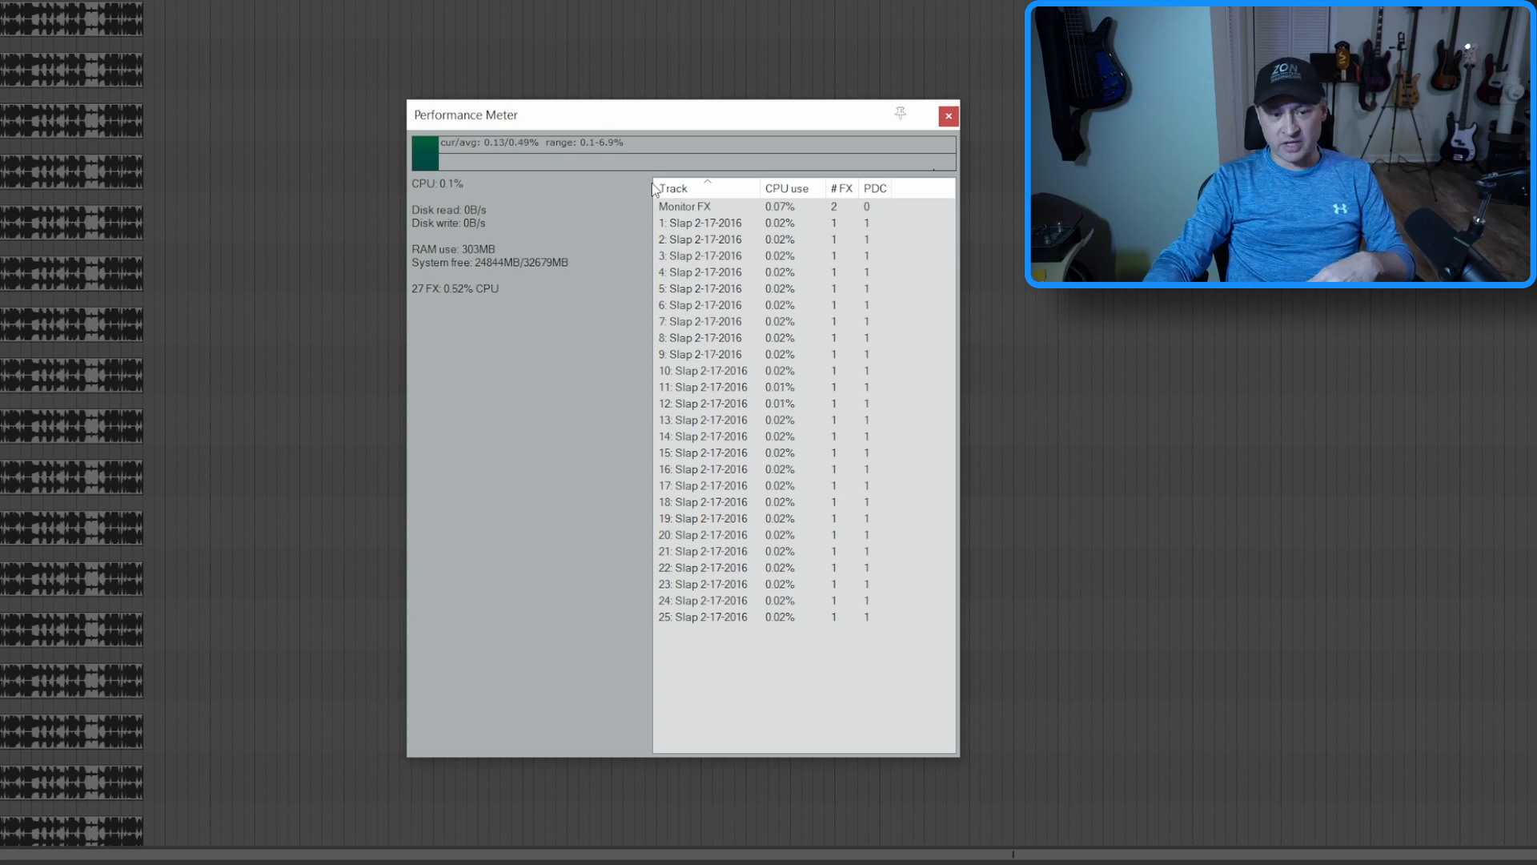
pyautogui.click(947, 118)
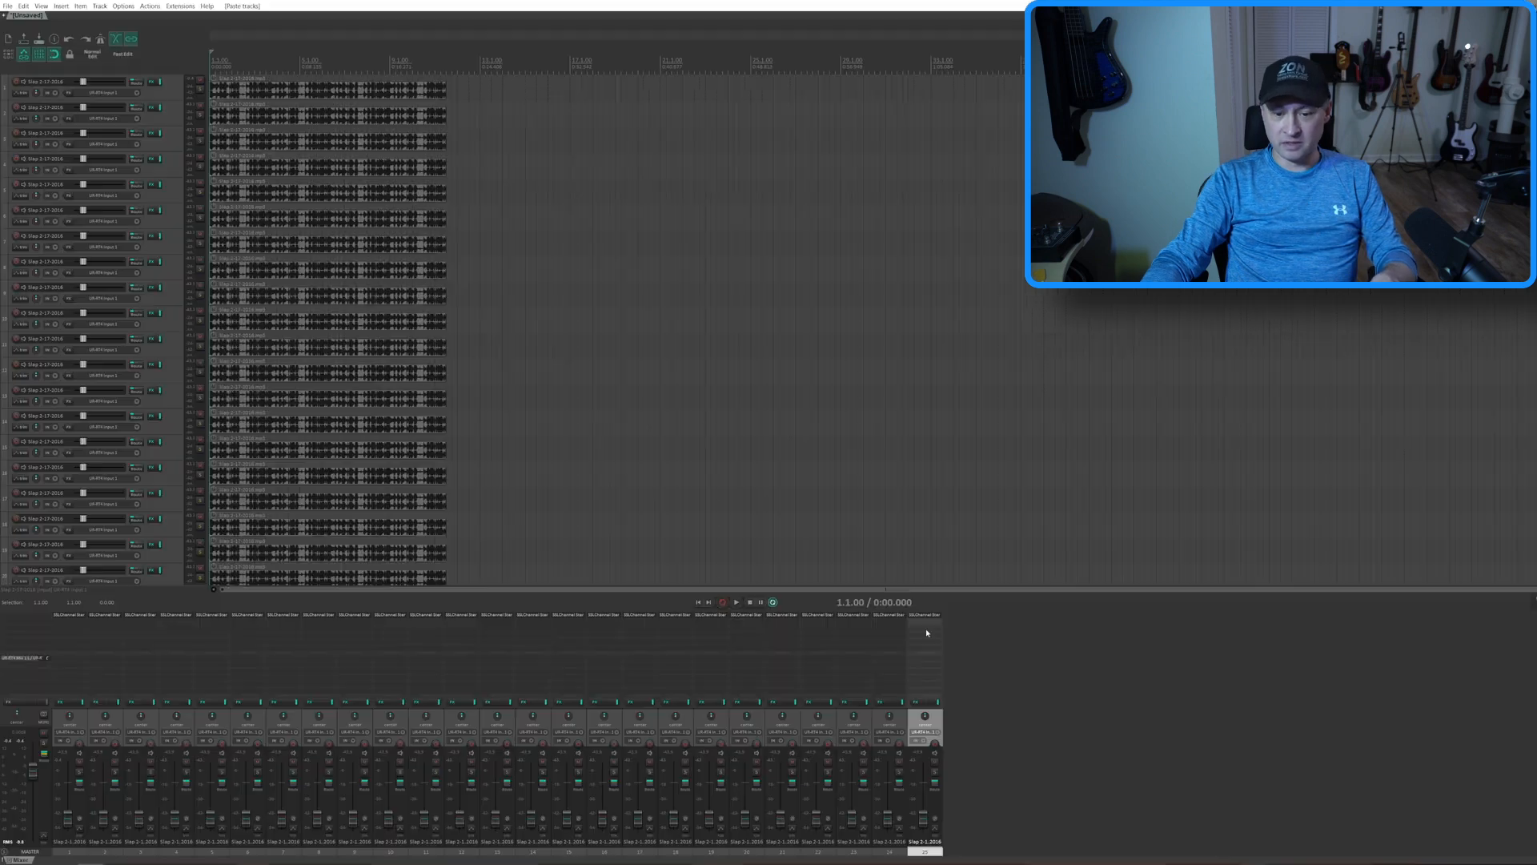
# Paste more copies of the slap bass track with the SSLChannel plugin until the project holds 100 tracks
pyautogui.hotkey('ctrl', 'v')
pyautogui.hotkey('ctrl', 'v')
pyautogui.hotkey('ctrl', 'v')
pyautogui.hotkey('ctrl', 'v')
pyautogui.hotkey('ctrl', 'v')
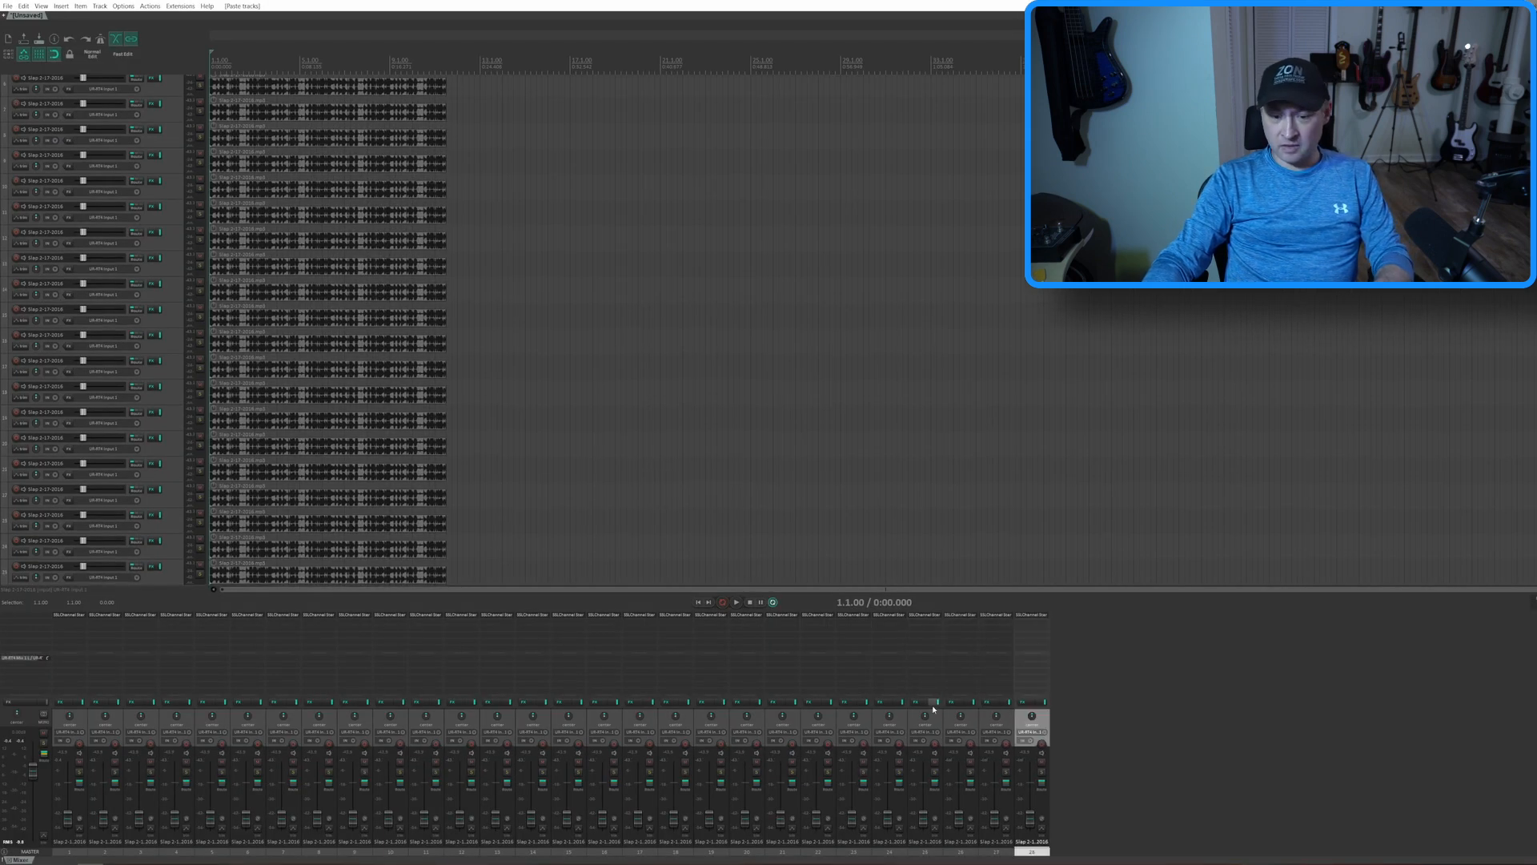
pyautogui.hotkey('ctrl', 'v')
pyautogui.hotkey('ctrl', 'v')
pyautogui.hotkey('ctrl', 'v')
pyautogui.hotkey('ctrl', 'v')
pyautogui.hotkey('ctrl', 'v')
pyautogui.hotkey('ctrl', 'v')
pyautogui.hotkey('ctrl', 'v')
pyautogui.hotkey('ctrl', 'v')
pyautogui.hotkey('ctrl', 'v')
pyautogui.hotkey('ctrl', 'v')
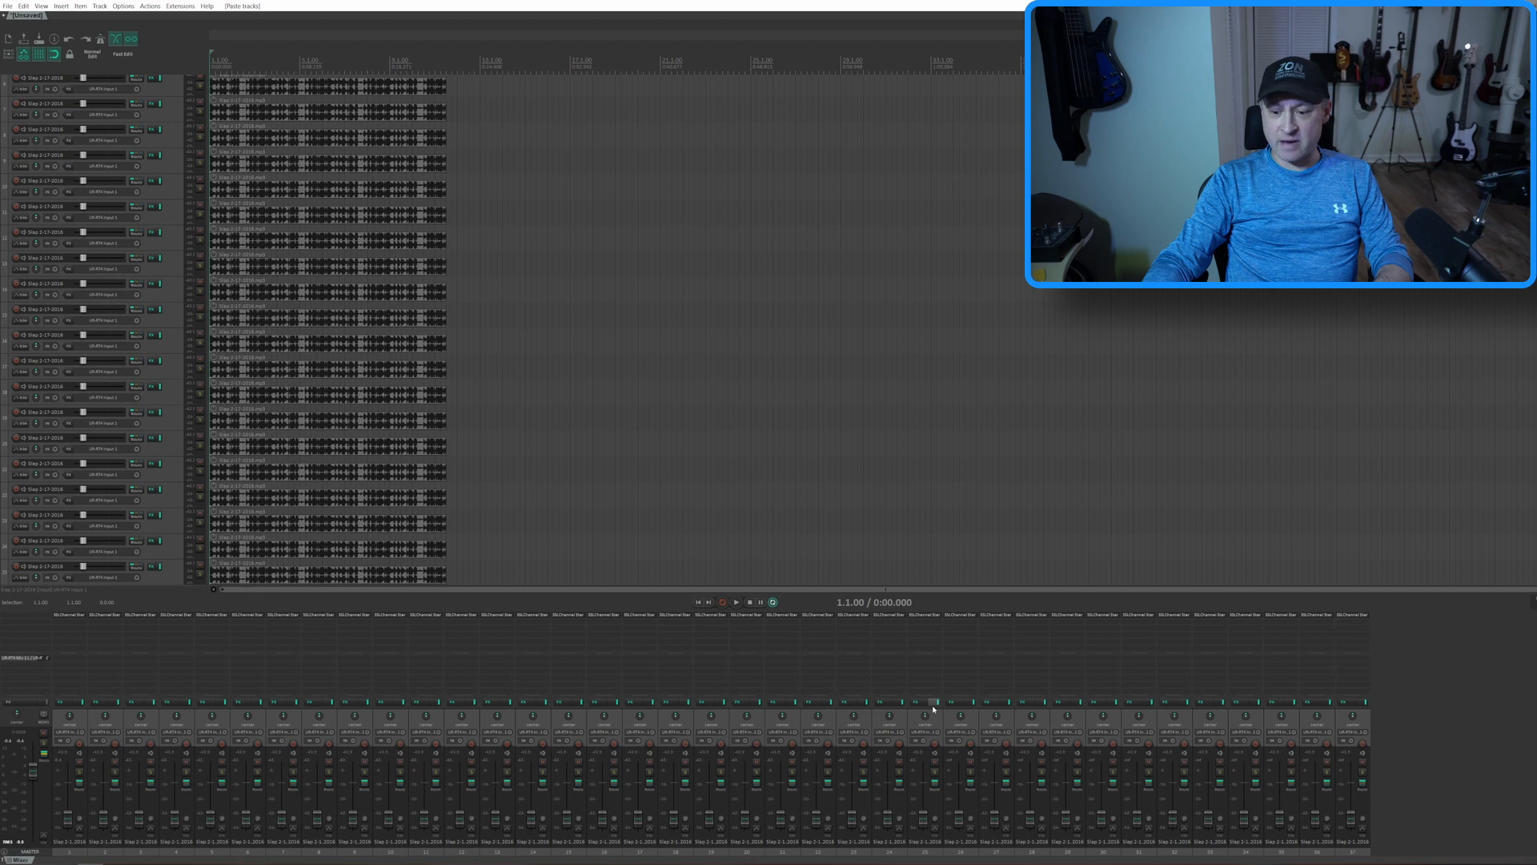
pyautogui.hotkey('ctrl', 'v')
pyautogui.hotkey('ctrl', 'v')
pyautogui.hotkey('ctrl', 'v')
pyautogui.hotkey('ctrl', 'v')
pyautogui.hotkey('ctrl', 'v')
pyautogui.hotkey('ctrl', 'v')
pyautogui.hotkey('ctrl', 'v')
pyautogui.hotkey('ctrl', 'v')
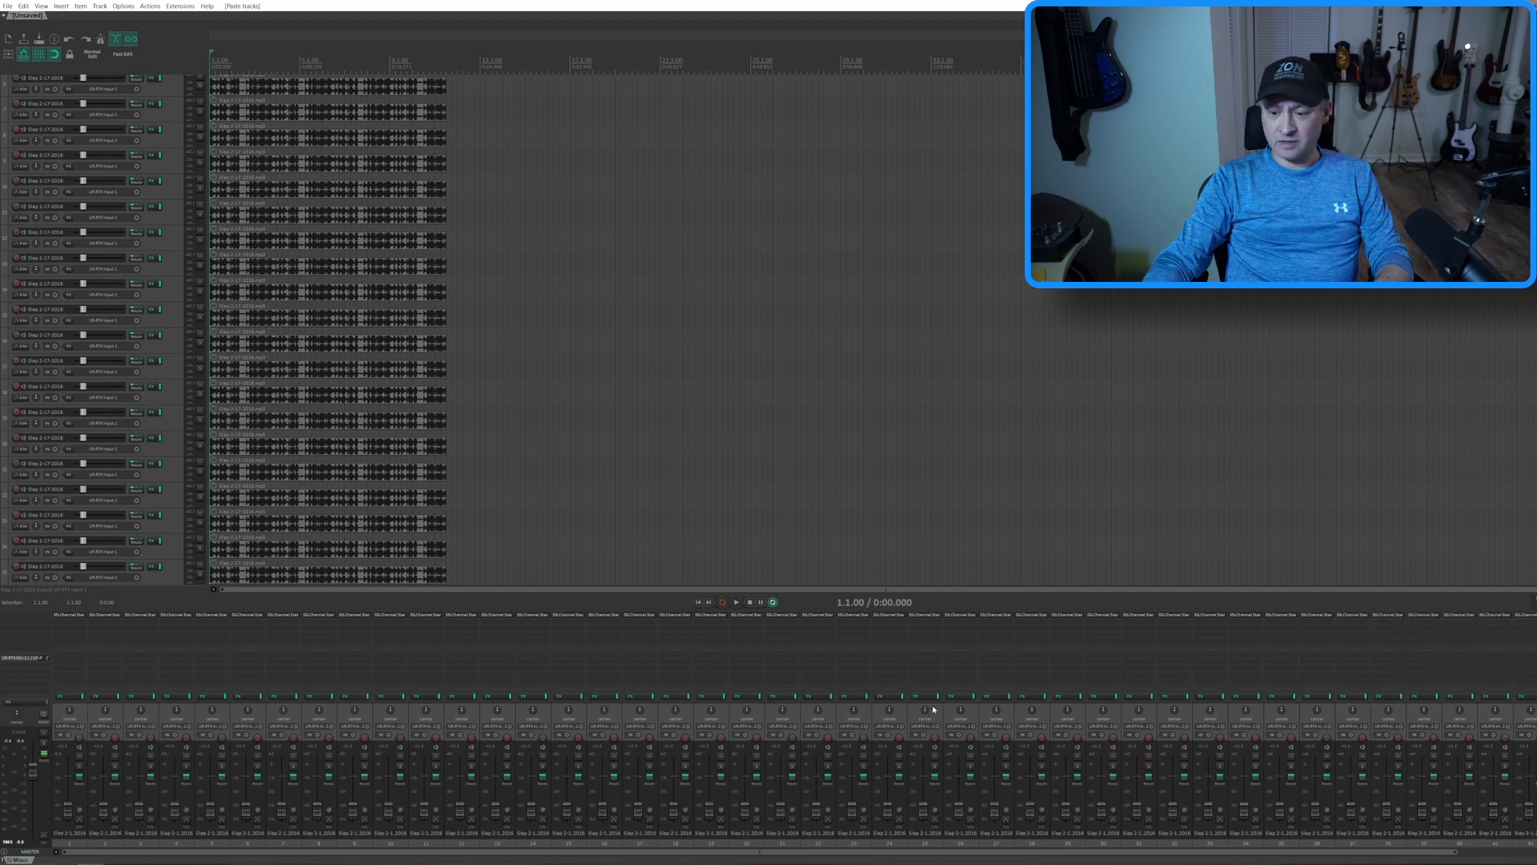
pyautogui.hotkey('ctrl', 'v')
pyautogui.hotkey('ctrl', 'v')
pyautogui.hotkey('ctrl', 'v')
pyautogui.hotkey('ctrl', 'v')
pyautogui.hotkey('ctrl', 'v')
pyautogui.hotkey('ctrl', 'v')
pyautogui.hotkey('ctrl', 'v')
pyautogui.hotkey('ctrl', 'v')
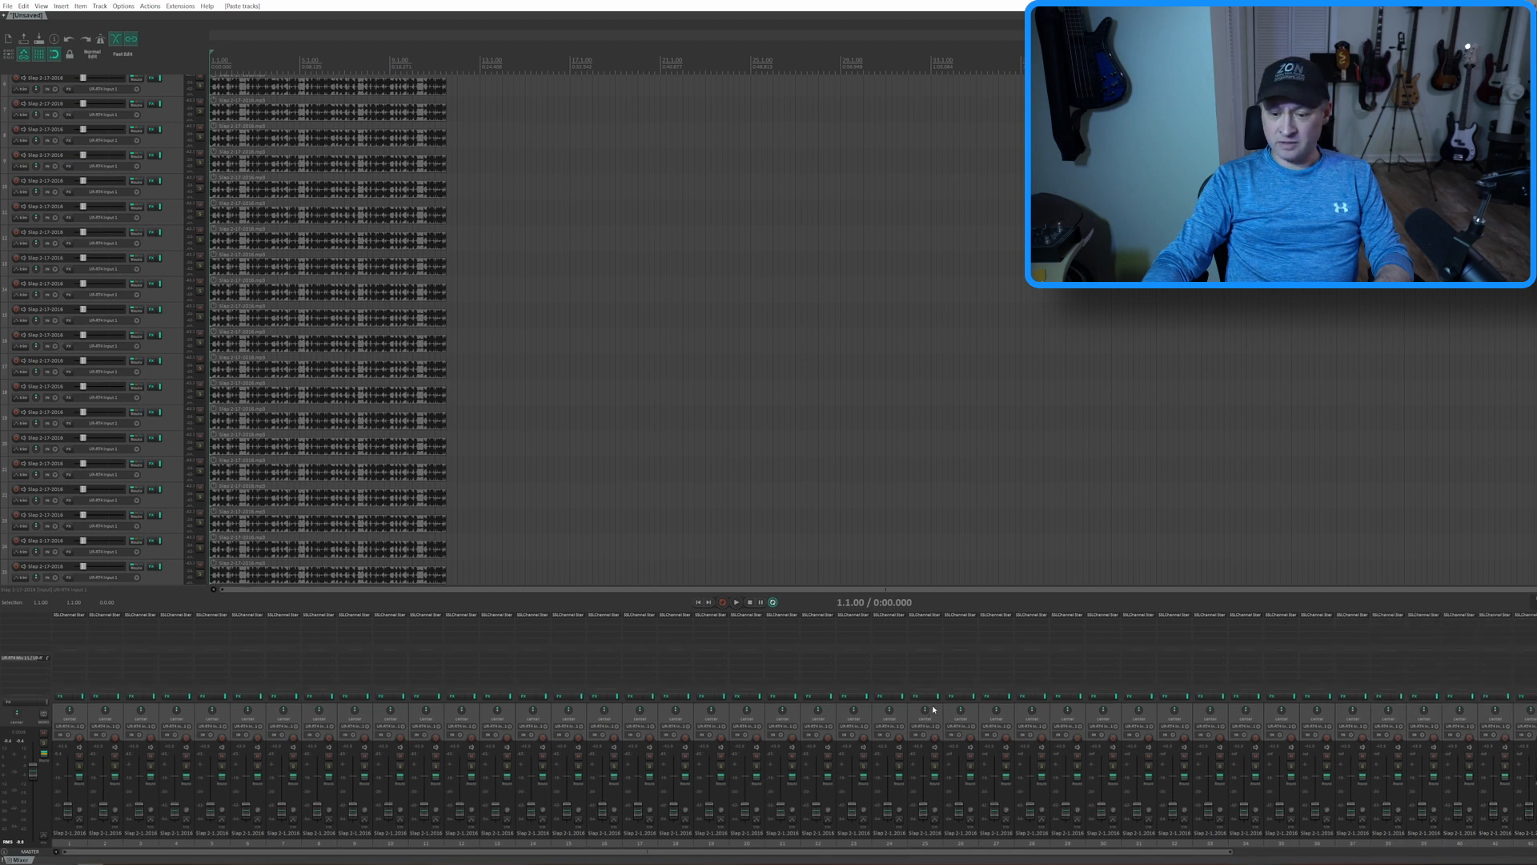
pyautogui.hotkey('ctrl', 'v')
pyautogui.hotkey('ctrl', 'v')
pyautogui.hotkey('ctrl', 'v')
pyautogui.hotkey('ctrl', 'v')
pyautogui.hotkey('ctrl', 'v')
pyautogui.hotkey('ctrl', 'v')
pyautogui.hotkey('ctrl', 'v')
pyautogui.click(1070, 852)
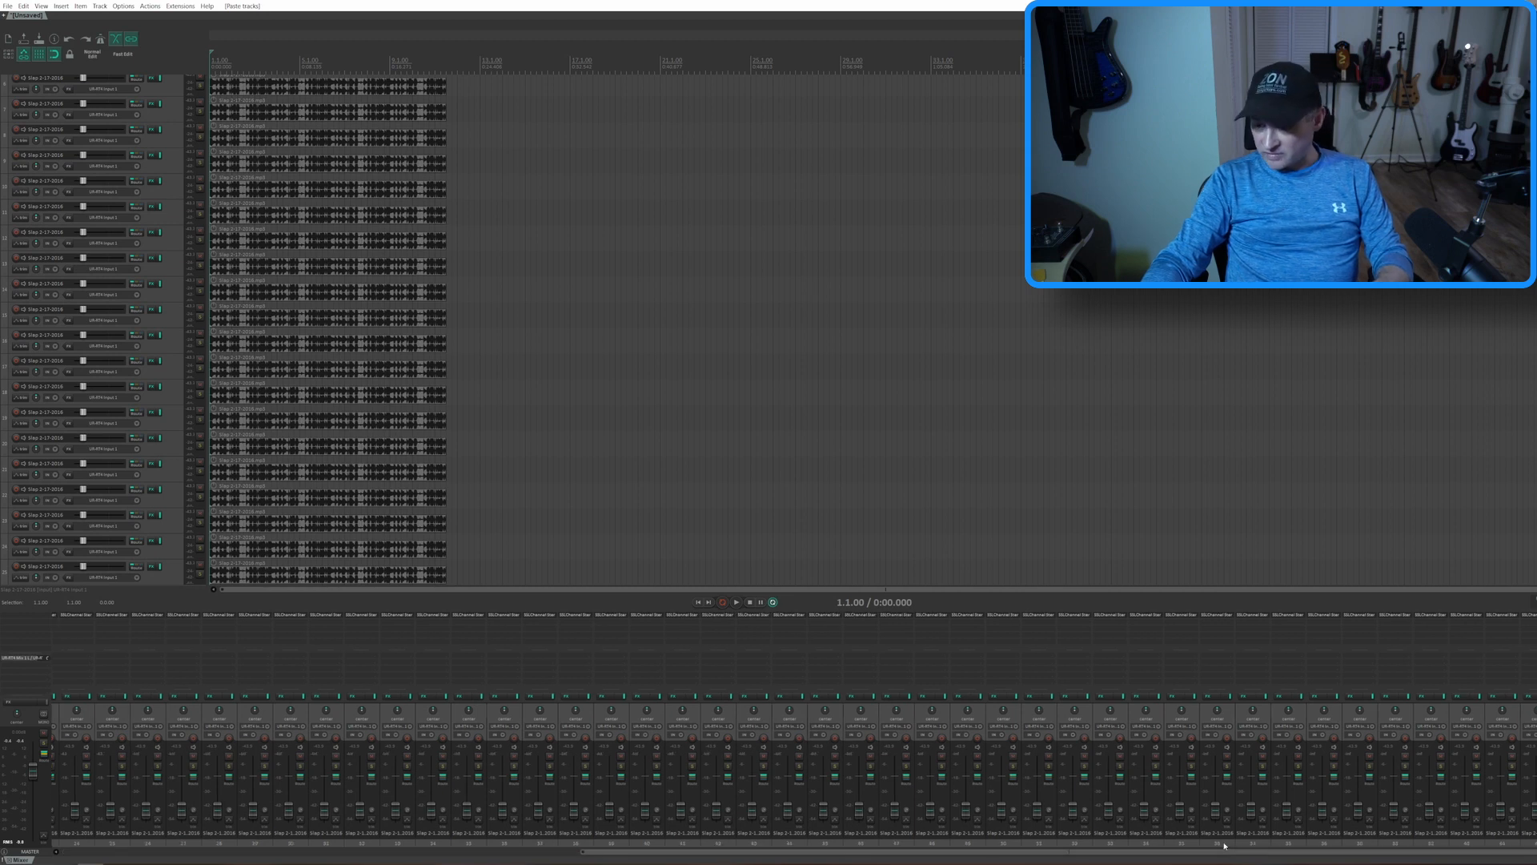
pyautogui.hotkey('ctrl', 'v')
pyautogui.hotkey('ctrl', 'v')
pyautogui.hotkey('ctrl', 'v')
pyautogui.hotkey('ctrl', 'v')
pyautogui.hotkey('ctrl', 'v')
pyautogui.hotkey('ctrl', 'v')
pyautogui.hotkey('ctrl', 'v')
pyautogui.hotkey('ctrl', 'v')
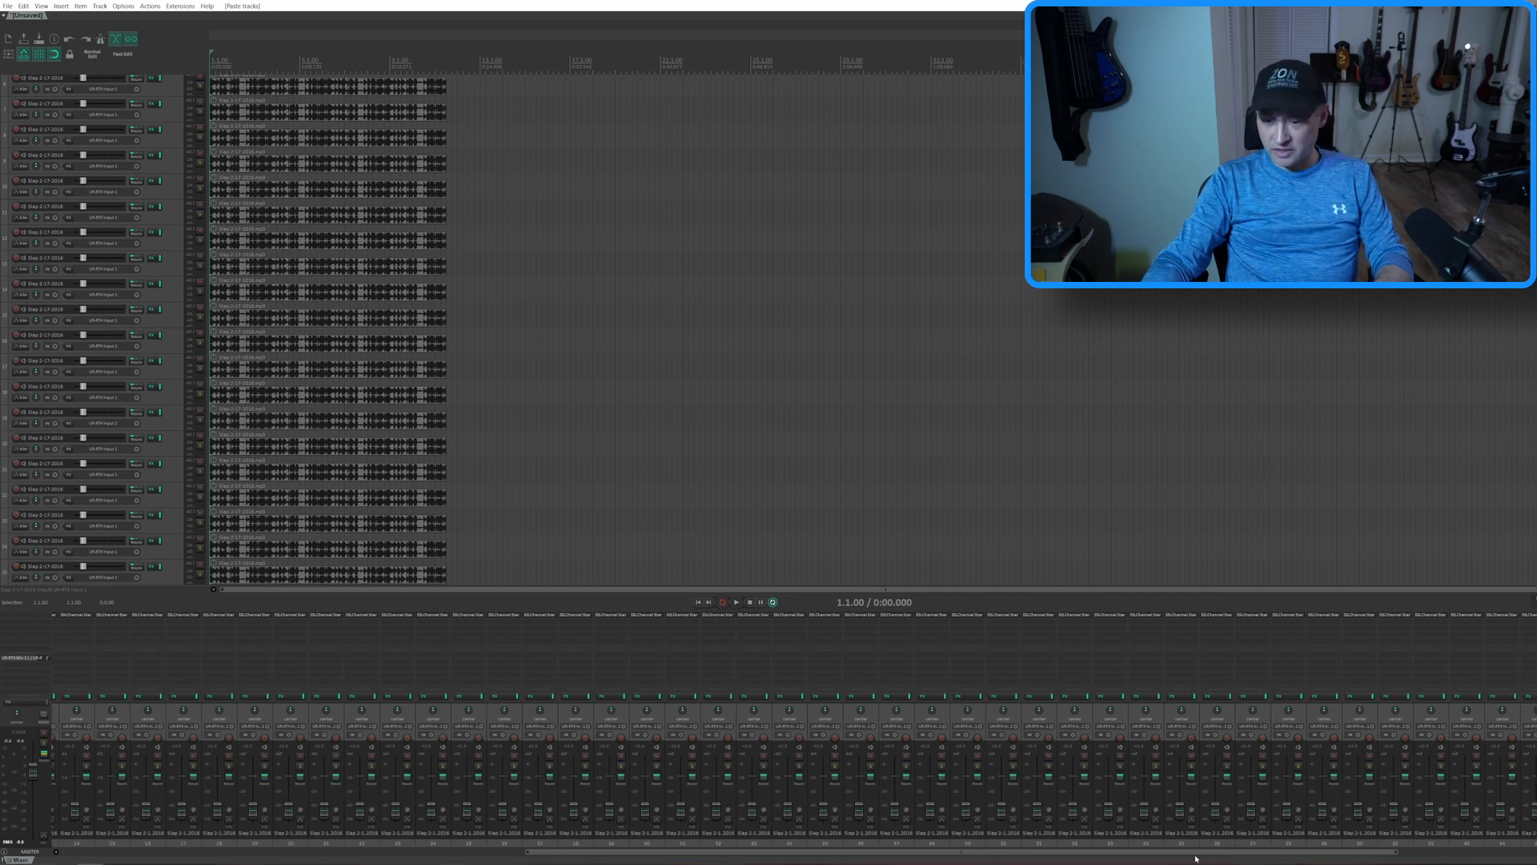
pyautogui.hotkey('ctrl', 'v')
pyautogui.hotkey('ctrl', 'v')
pyautogui.hotkey('ctrl', 'v')
pyautogui.hotkey('ctrl', 'v')
pyautogui.hotkey('ctrl', 'v')
pyautogui.hotkey('ctrl', 'v')
pyautogui.hotkey('ctrl', 'v')
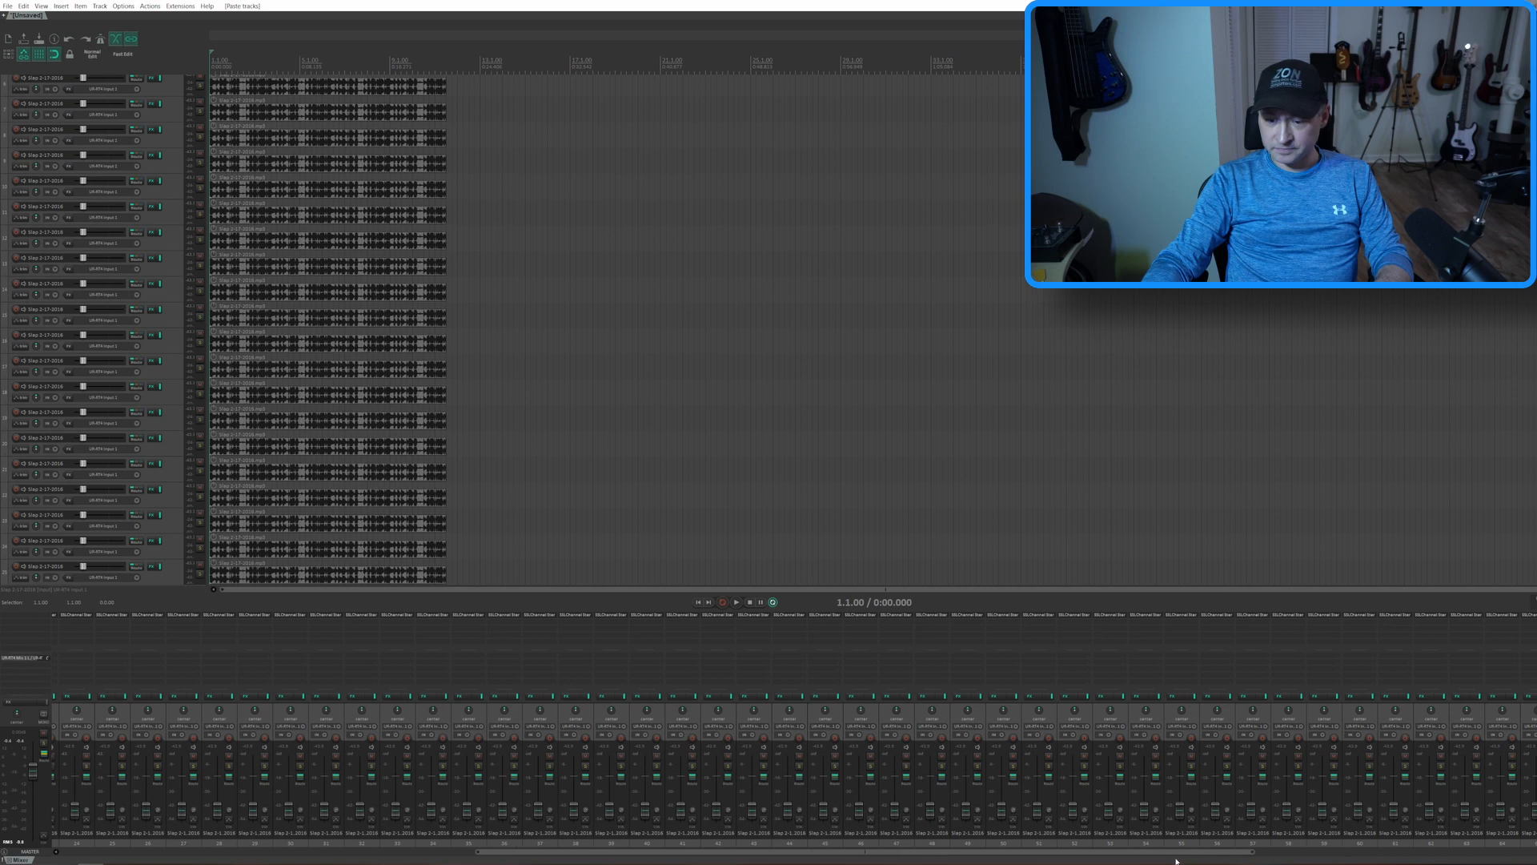
pyautogui.hotkey('ctrl', 'v')
pyautogui.hotkey('ctrl', 'v')
pyautogui.hotkey('ctrl', 'v')
pyautogui.hotkey('ctrl', 'v')
pyautogui.hotkey('ctrl', 'v')
pyautogui.hotkey('ctrl', 'v')
pyautogui.hotkey('ctrl', 'v')
pyautogui.hotkey('ctrl', 'v')
pyautogui.hotkey('ctrl', 'v')
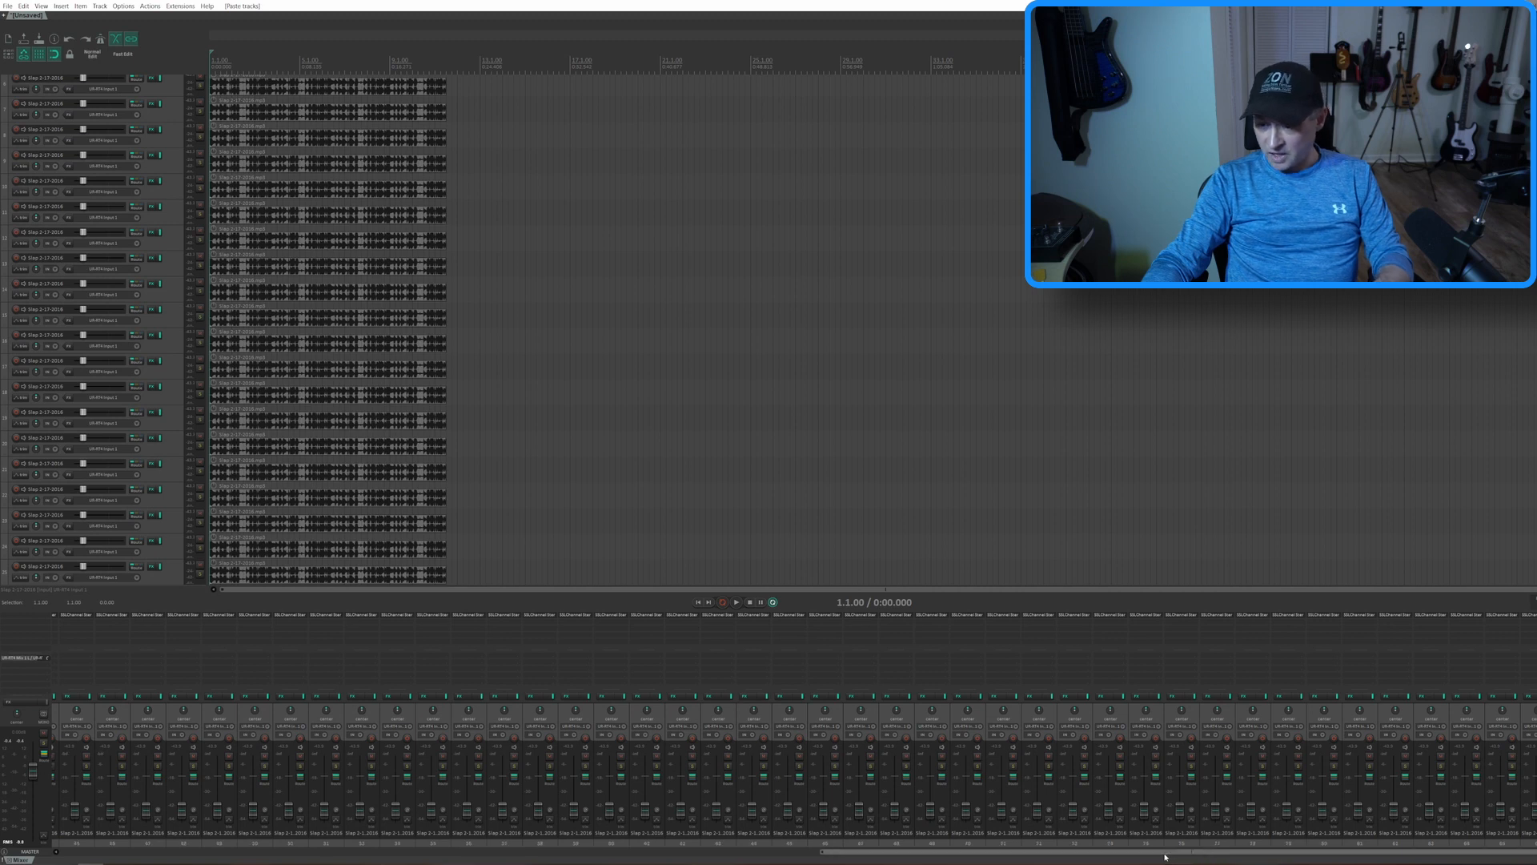
pyautogui.hotkey('ctrl', 'v')
pyautogui.hotkey('ctrl', 'v')
pyautogui.hotkey('ctrl', 'v')
pyautogui.hotkey('ctrl', 'v')
pyautogui.hotkey('ctrl', 'v')
pyautogui.hotkey('ctrl', 'v')
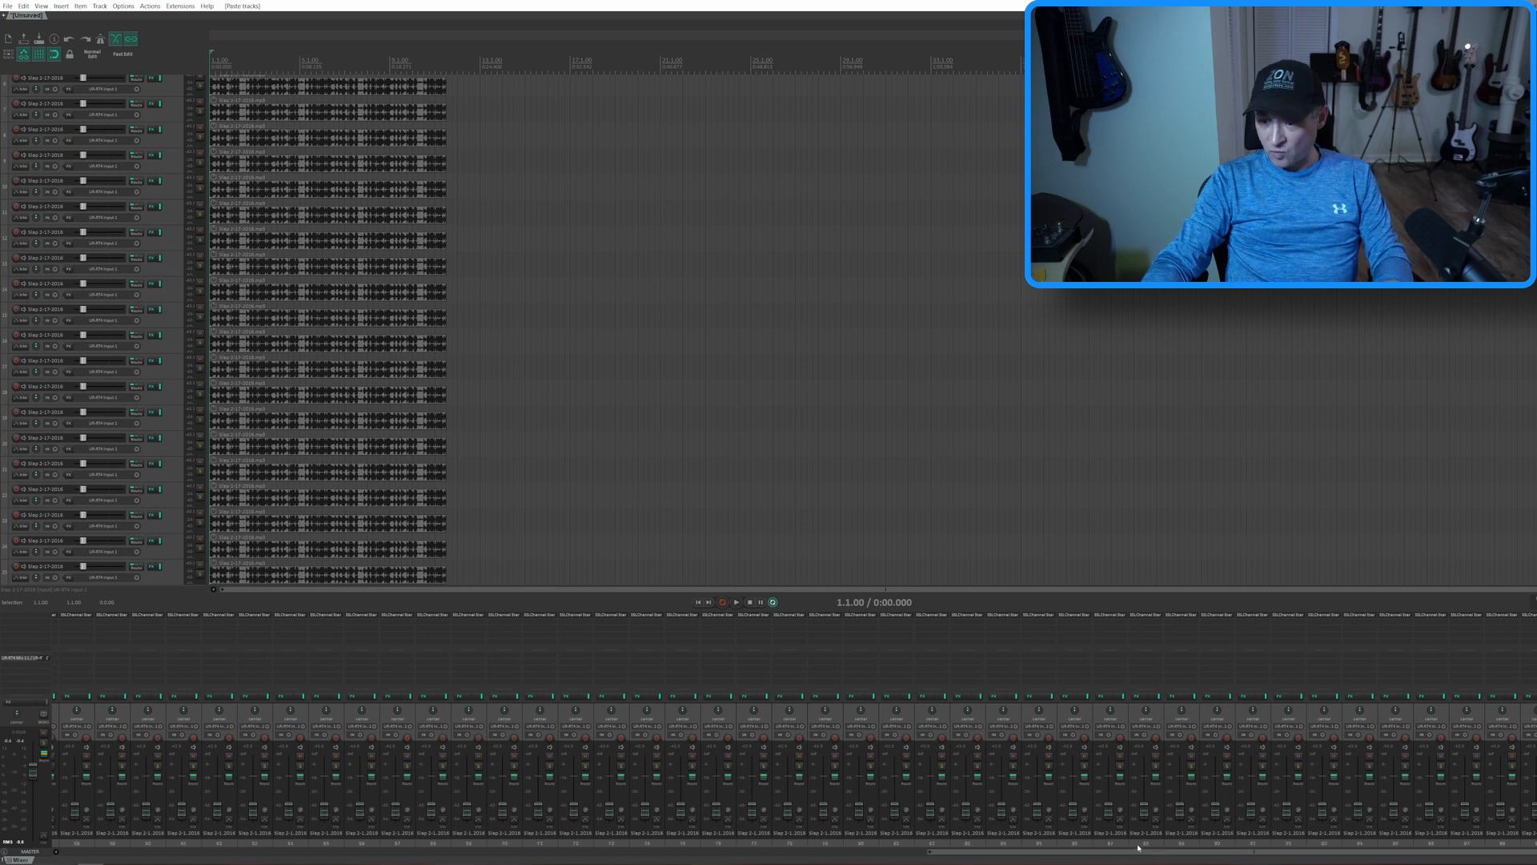
# Play all 100 tracks, examine their CPU and RAM use in the Performance Meter, and close the meter
pyautogui.press('space')
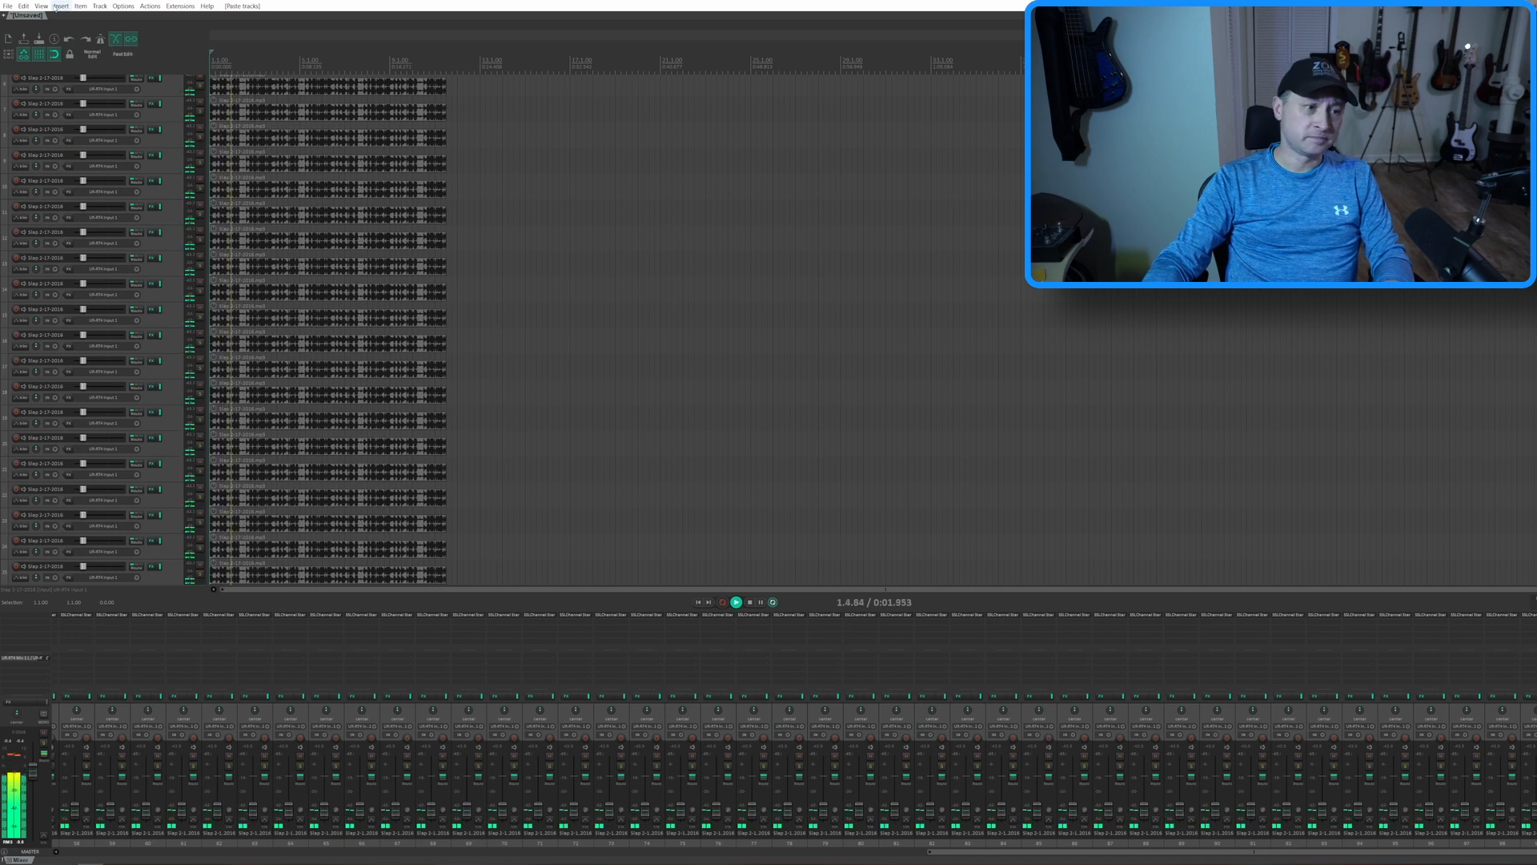
pyautogui.click(41, 6)
pyautogui.click(96, 232)
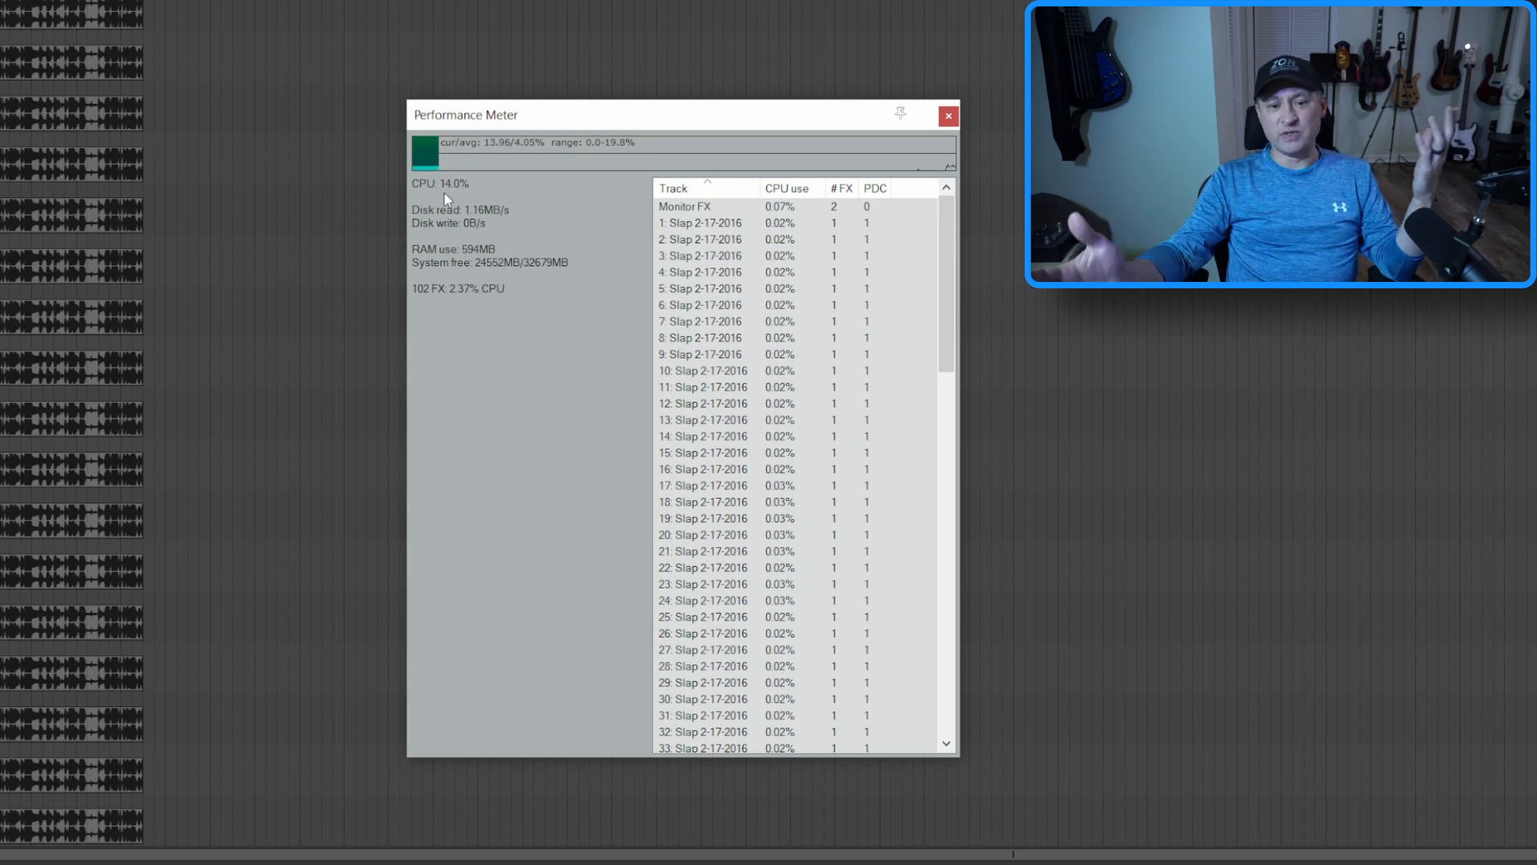
pyautogui.click(949, 116)
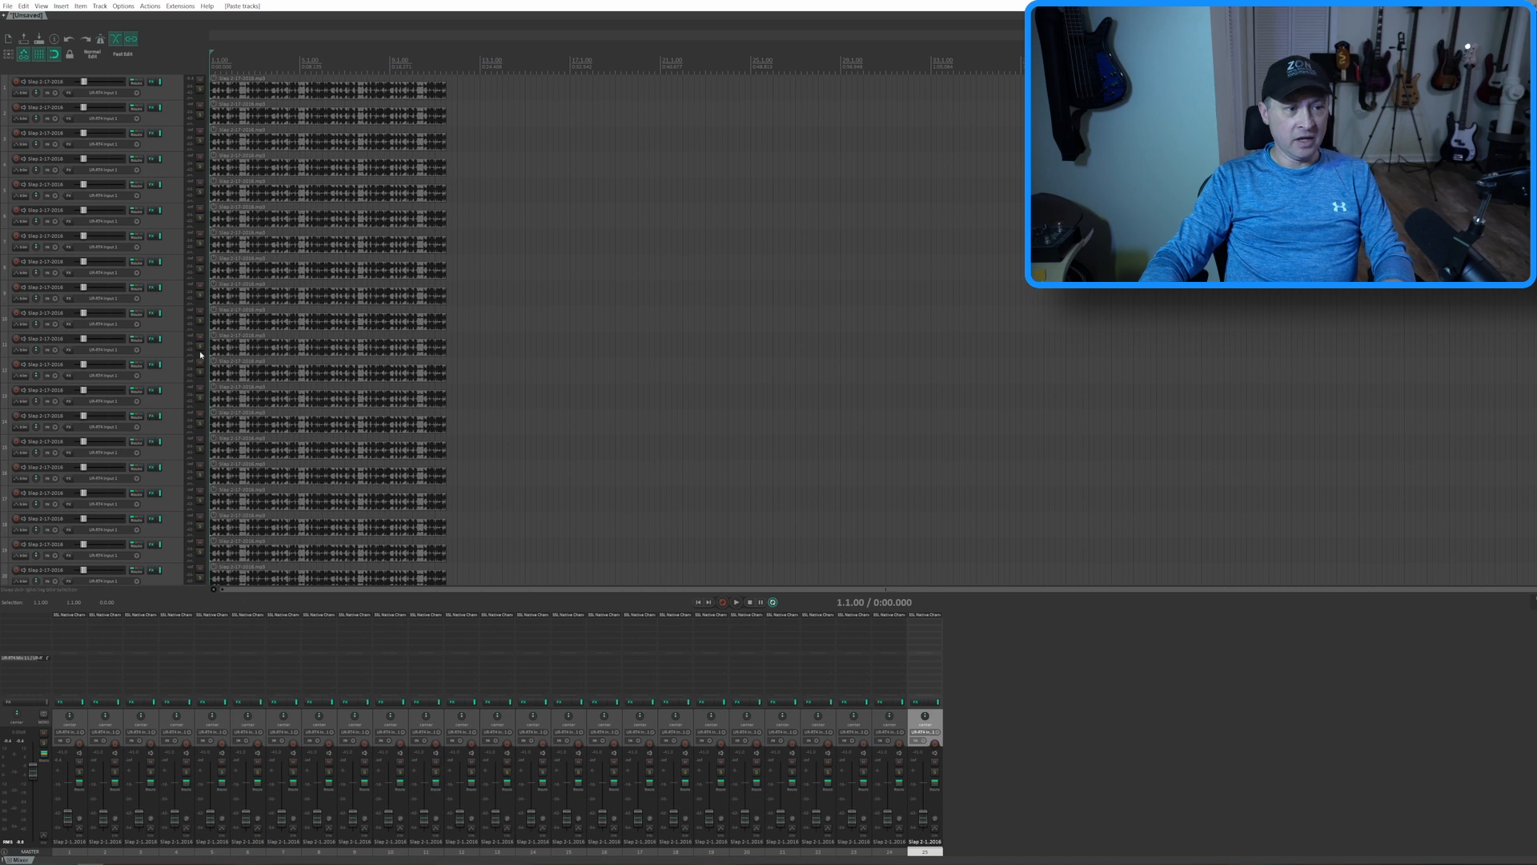
# Show the Performance Meter for the 25 SSL Native Channel Strip tracks and move its window clear to examine the load
pyautogui.click(41, 6)
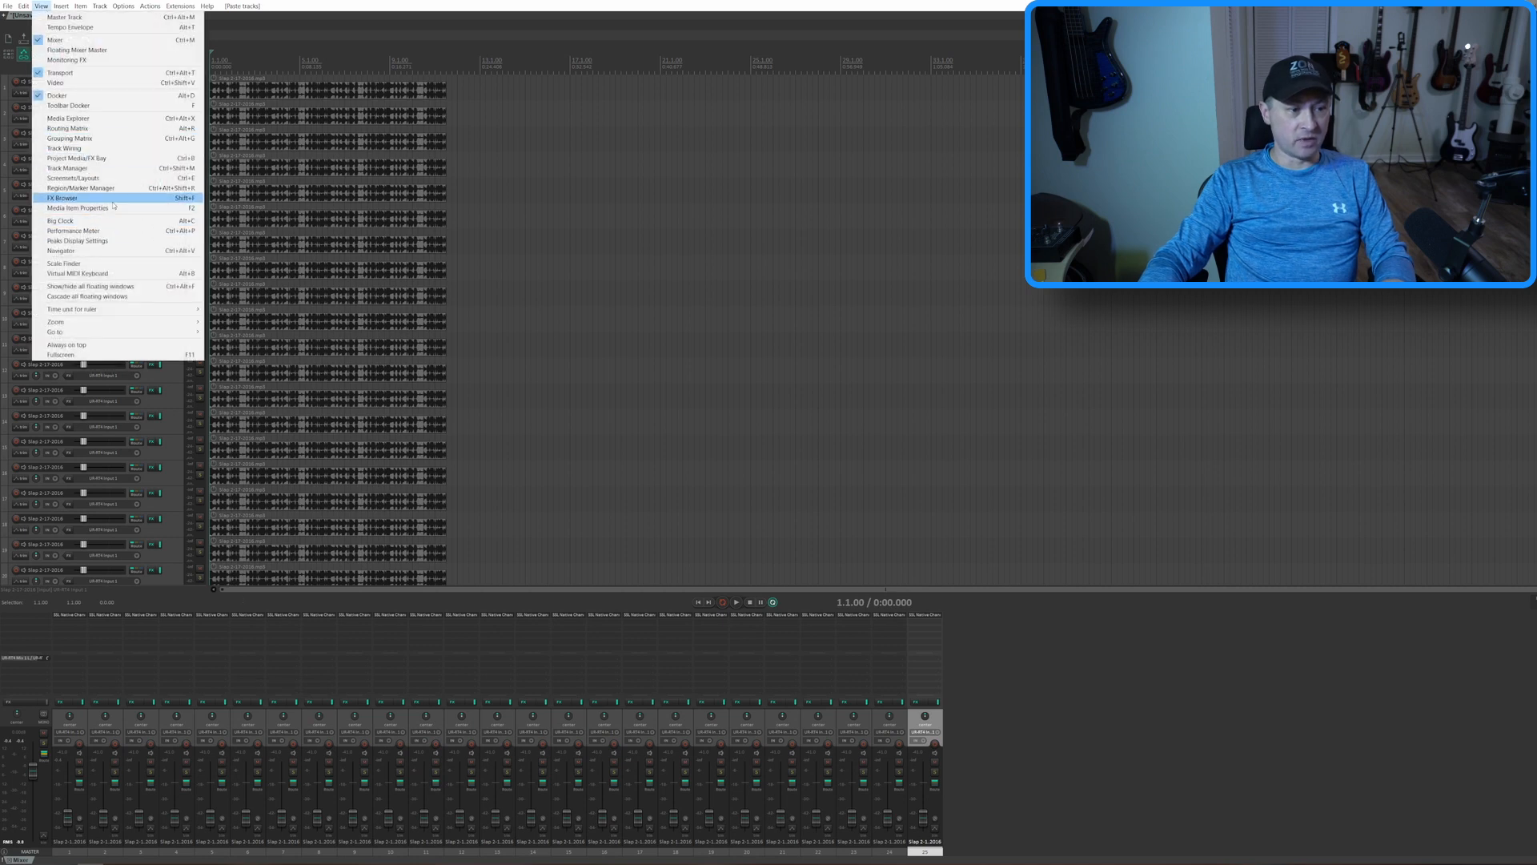
pyautogui.click(111, 232)
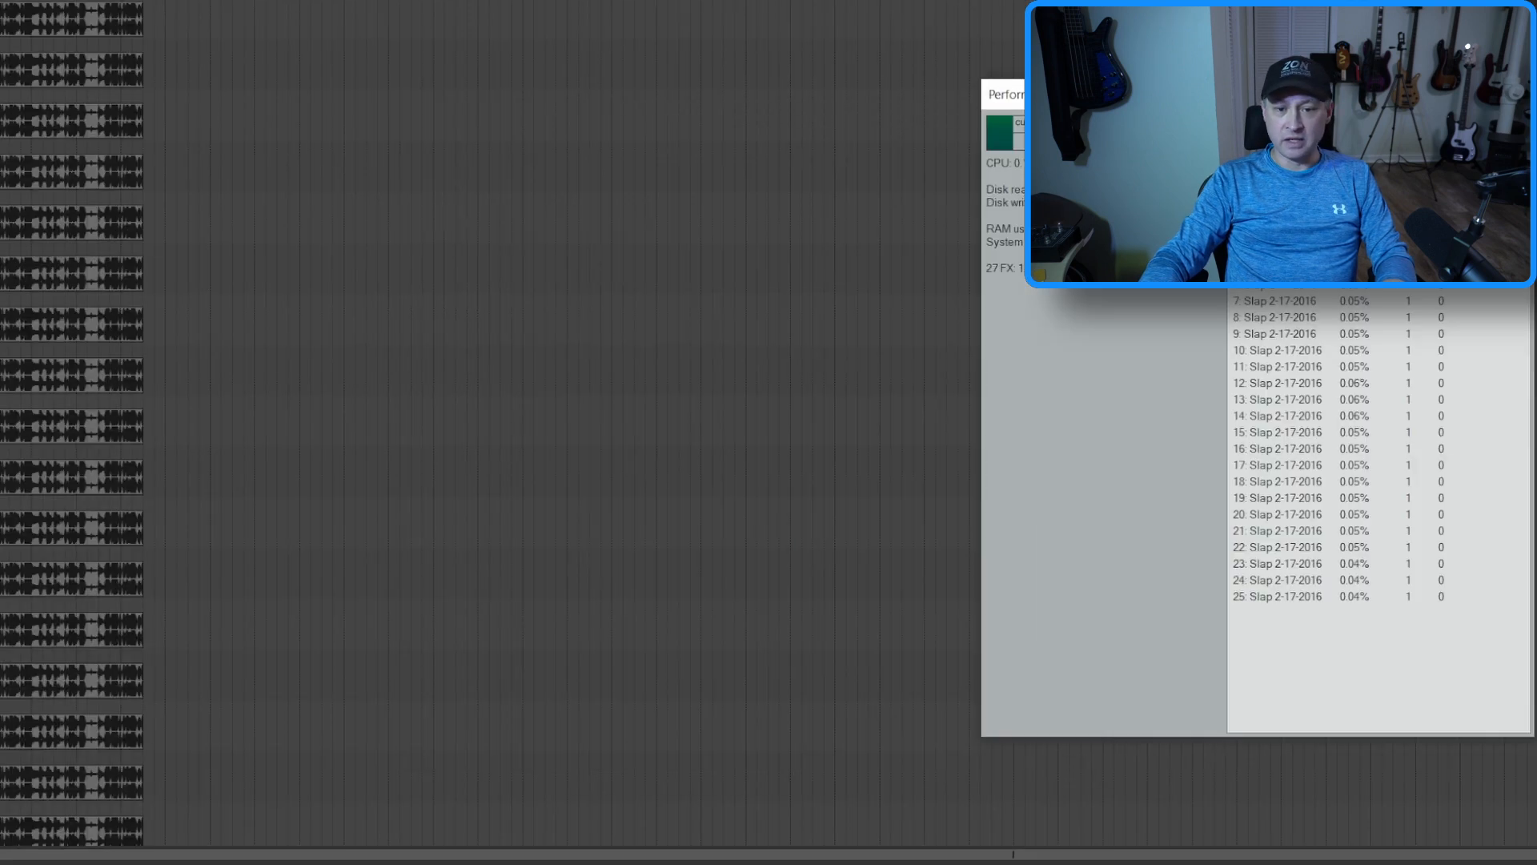
pyautogui.moveTo(1281, 36); pyautogui.dragTo(368, 45)
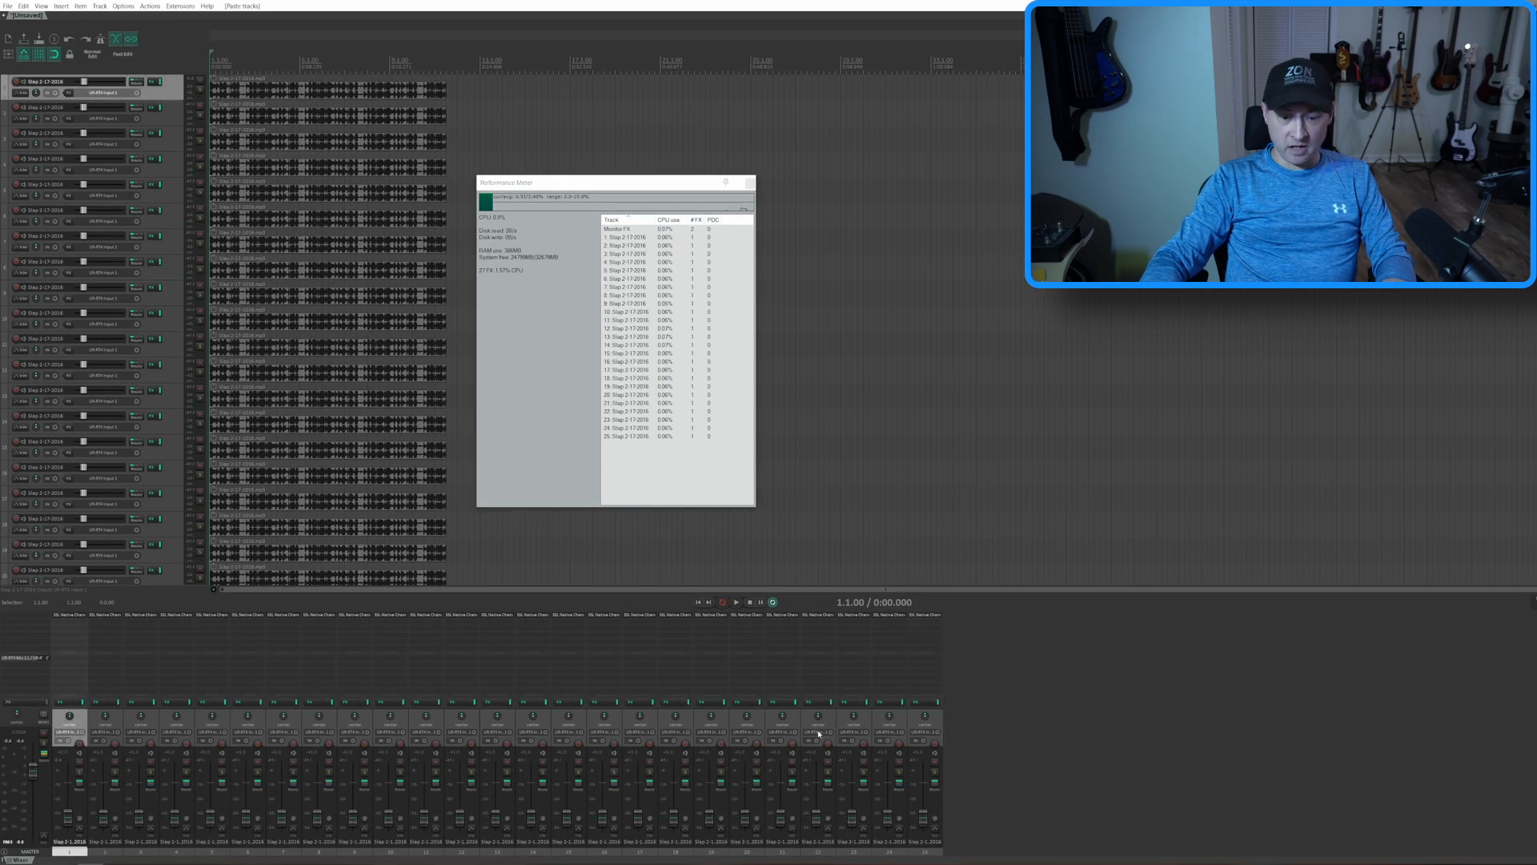
# Copy all 25 SSL Native Channel Strip tracks and paste the whole set repeatedly after the existing tracks
pyautogui.keyDown('shift'); pyautogui.click(917, 724); pyautogui.keyUp('shift')
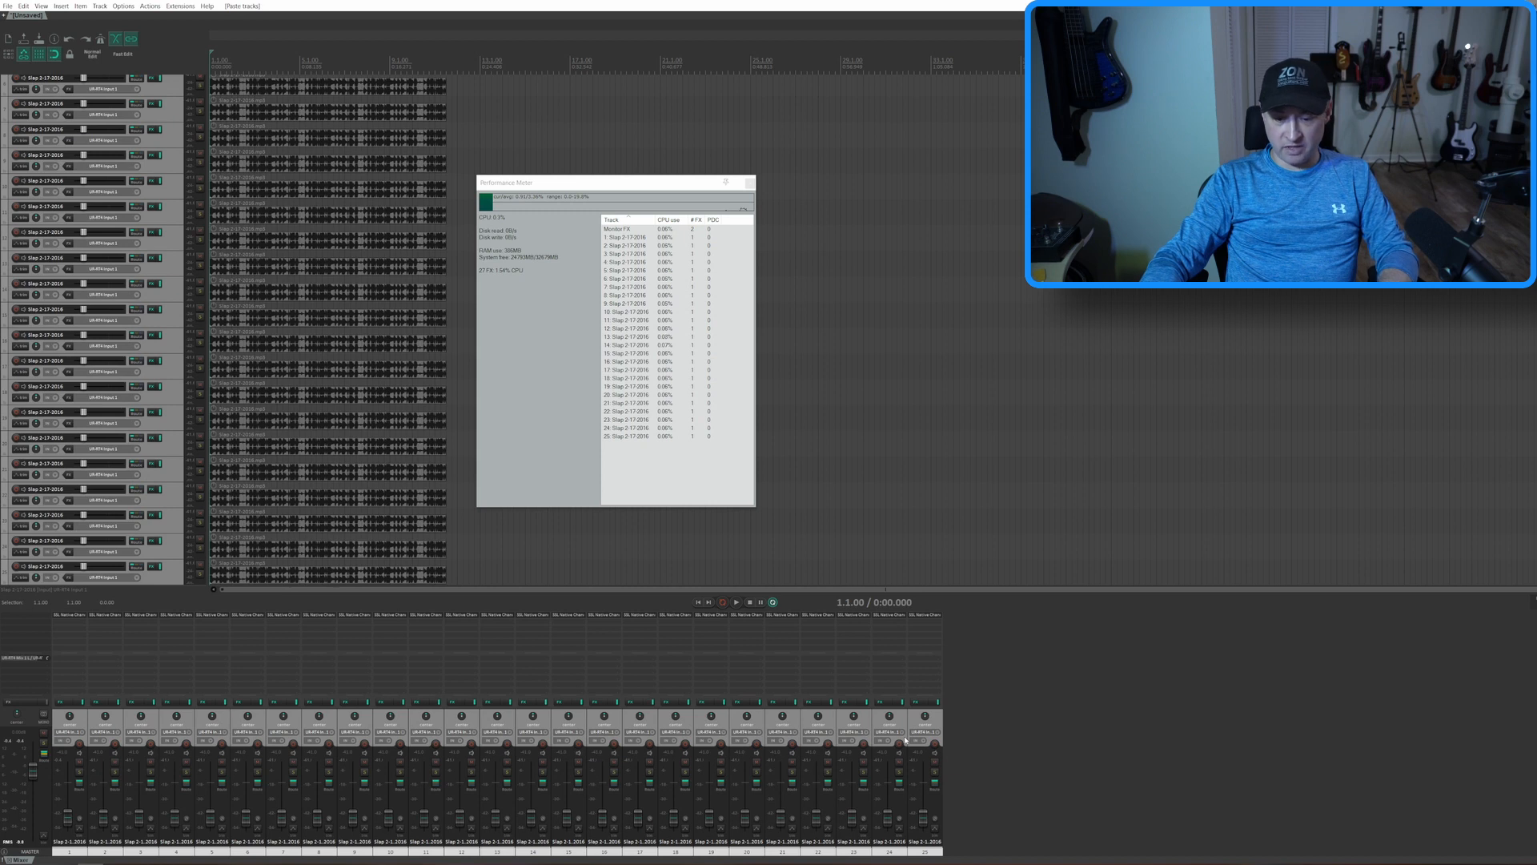
pyautogui.hotkey('ctrl', 'v')
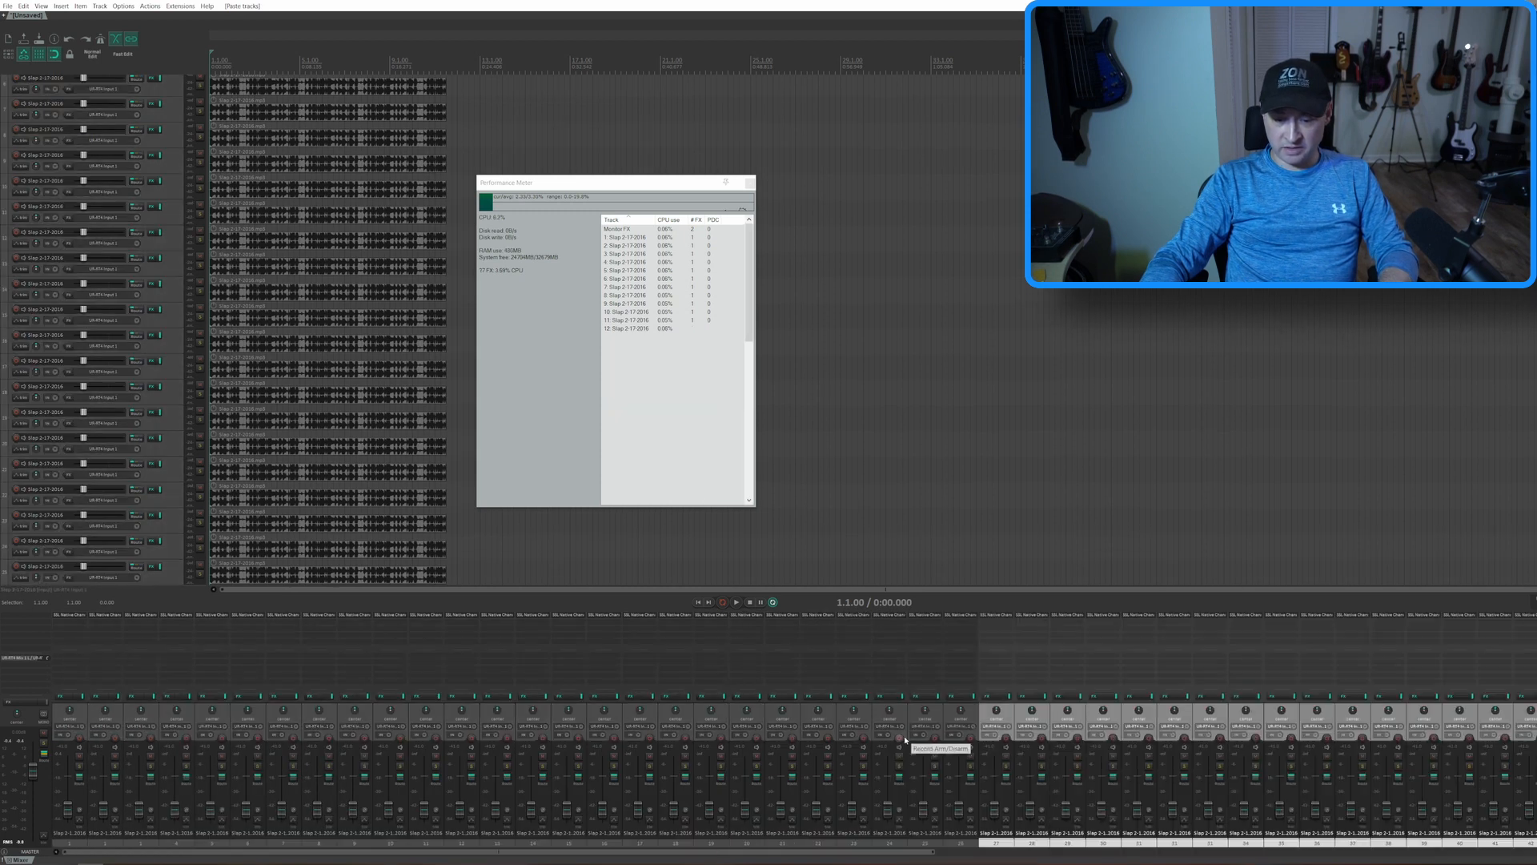
pyautogui.hotkey('ctrl', 'v')
pyautogui.moveTo(1073, 853); pyautogui.dragTo(708, 851)
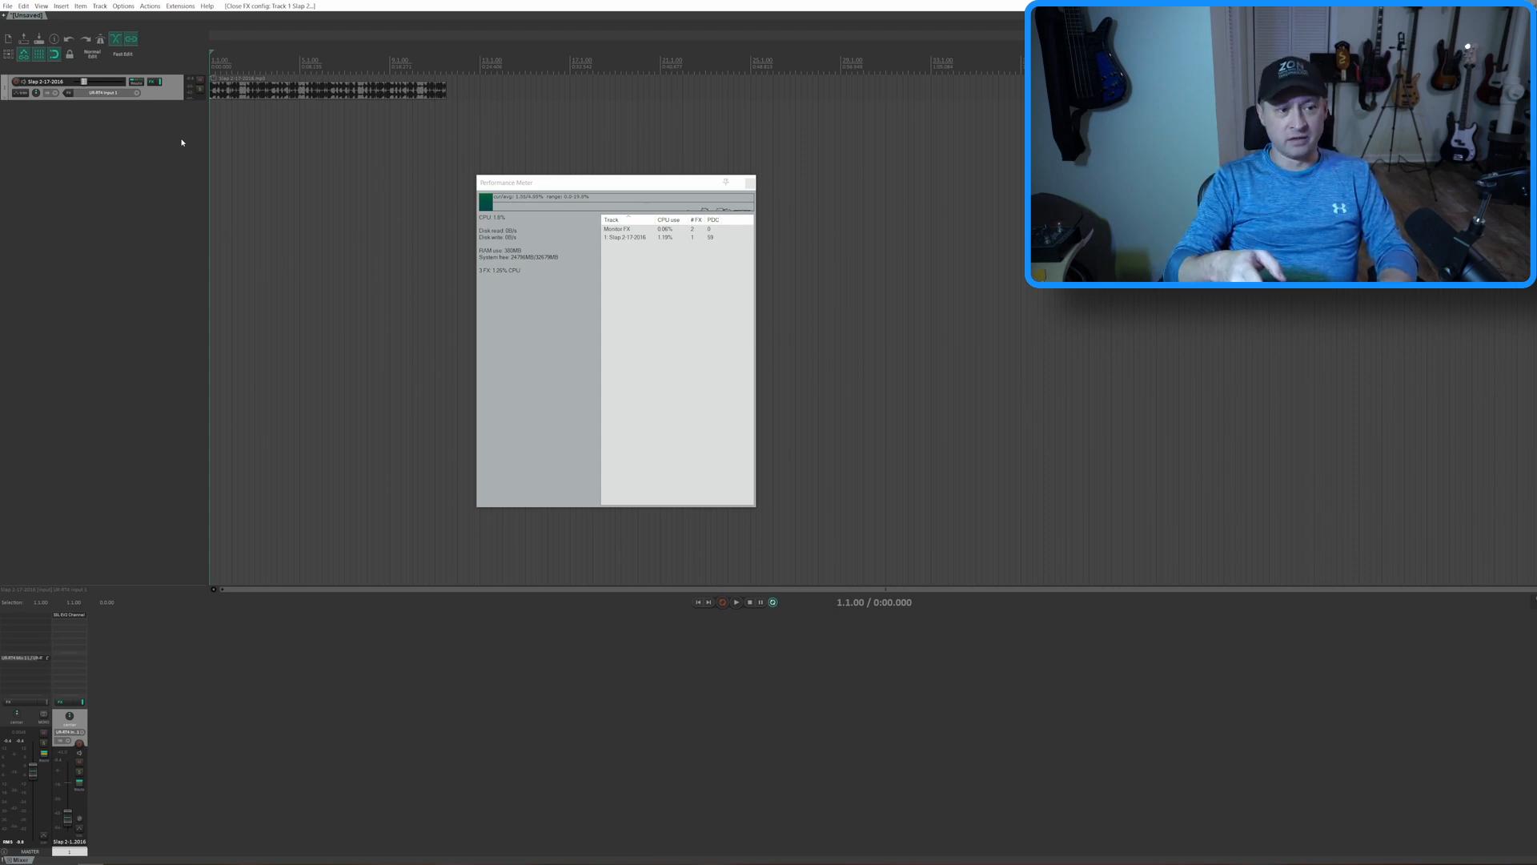
# Paste copies of the single slap bass track with its channel strip plugin until there are 30 tracks
pyautogui.hotkey('ctrl', 'v')
pyautogui.hotkey('ctrl', 'v')
pyautogui.hotkey('ctrl', 'v')
pyautogui.hotkey('ctrl', 'v')
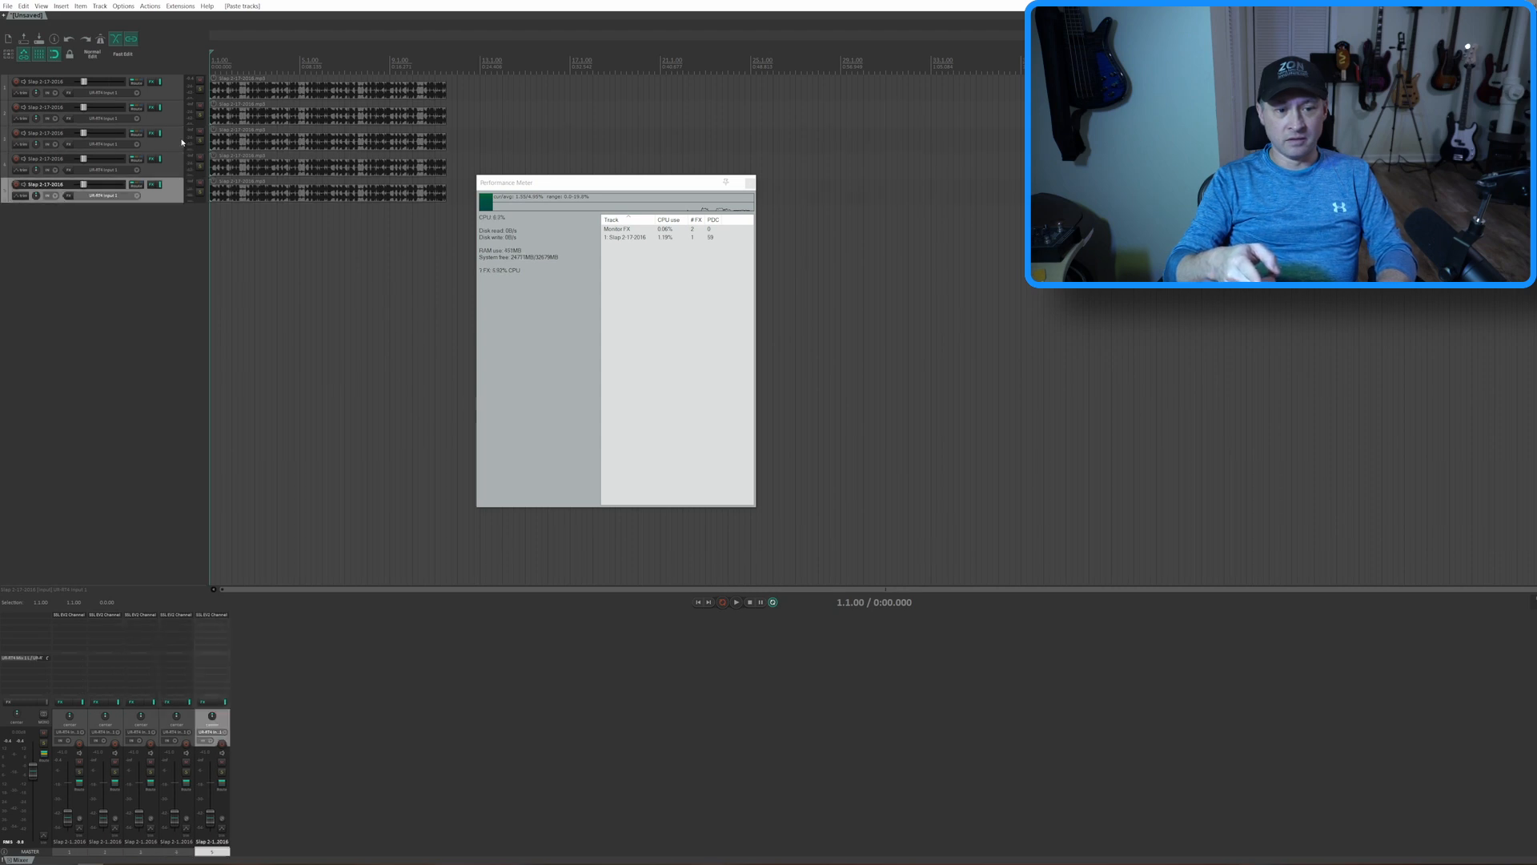
pyautogui.hotkey('ctrl', 'v')
pyautogui.hotkey('ctrl', 'v')
pyautogui.hotkey('ctrl', 'v')
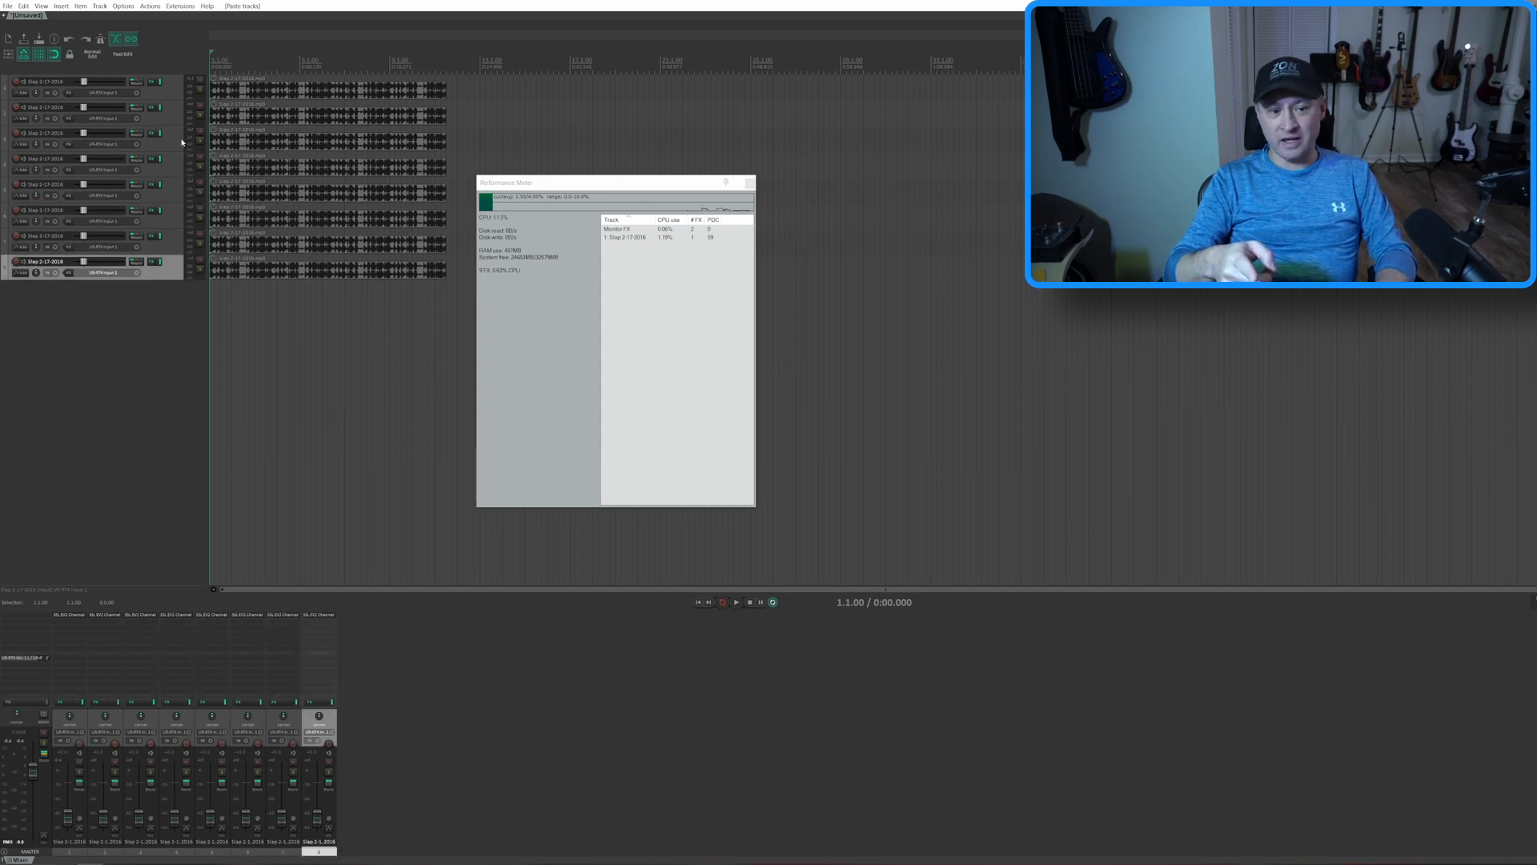
pyautogui.hotkey('ctrl', 'v')
pyautogui.hotkey('ctrl', 'v')
pyautogui.hotkey('ctrl', 'v')
pyautogui.hotkey('ctrl', 'v')
pyautogui.hotkey('ctrl', 'v')
pyautogui.hotkey('ctrl', 'v')
pyautogui.hotkey('ctrl', 'v')
pyautogui.hotkey('ctrl', 'v')
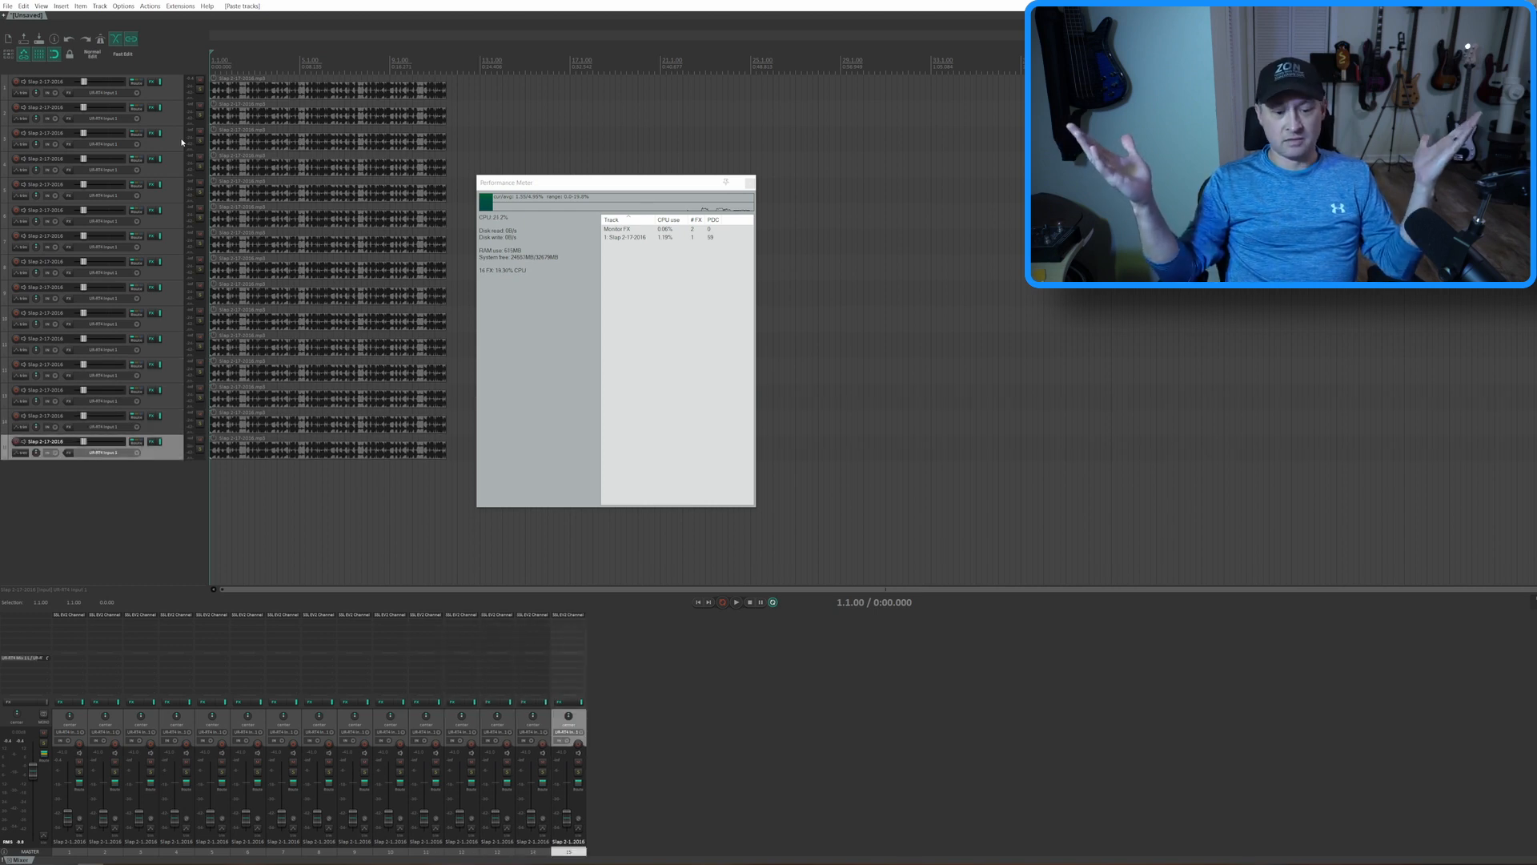
pyautogui.hotkey('ctrl', 'v')
pyautogui.hotkey('ctrl', 'v')
pyautogui.hotkey('ctrl', 'v')
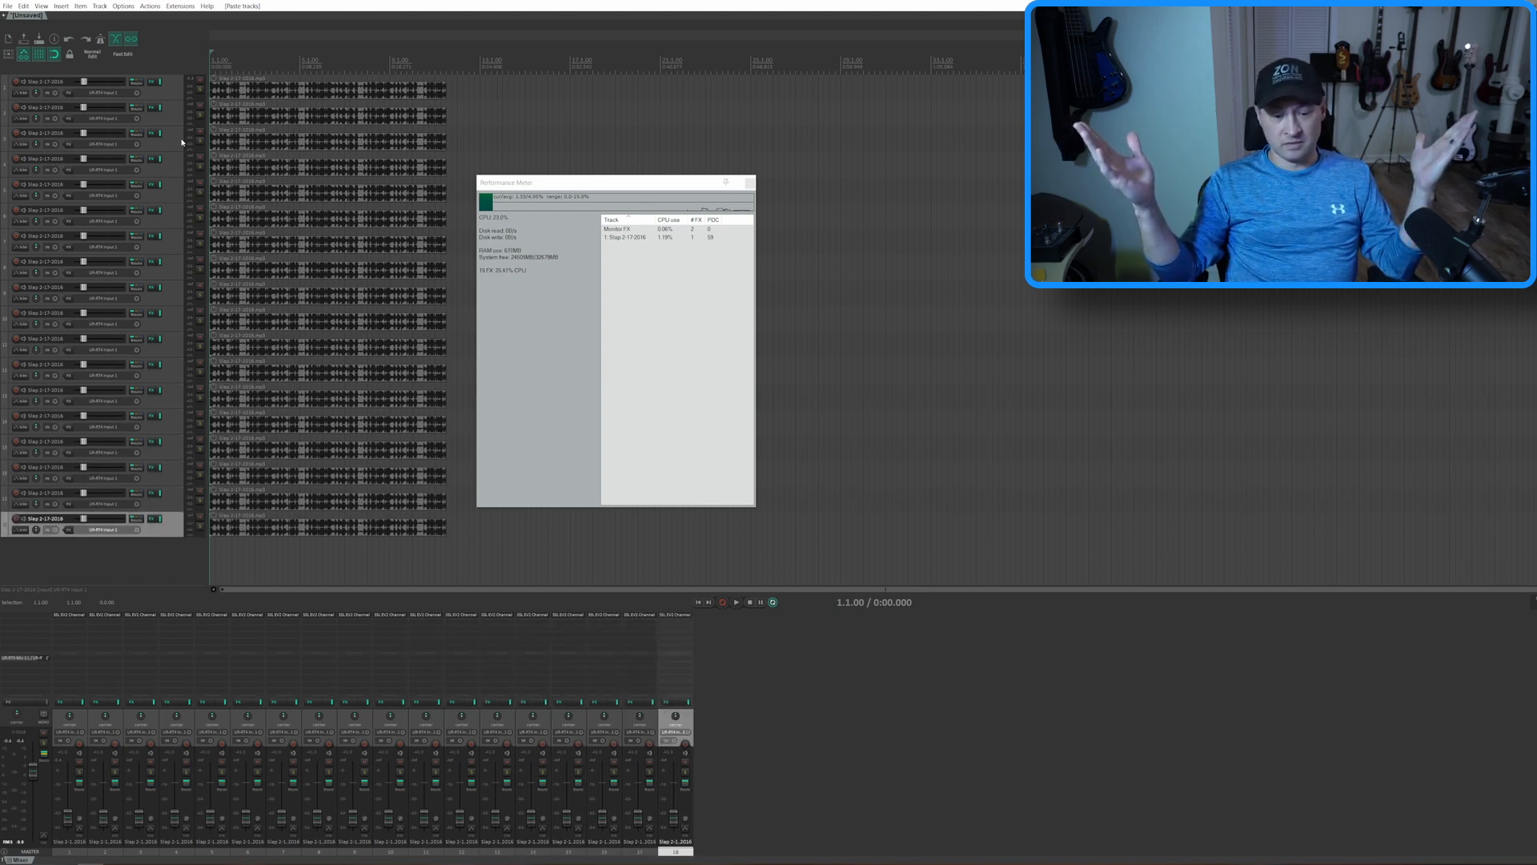
pyautogui.hotkey('ctrl', 'v')
pyautogui.hotkey('ctrl', 'v')
pyautogui.hotkey('ctrl', 'v')
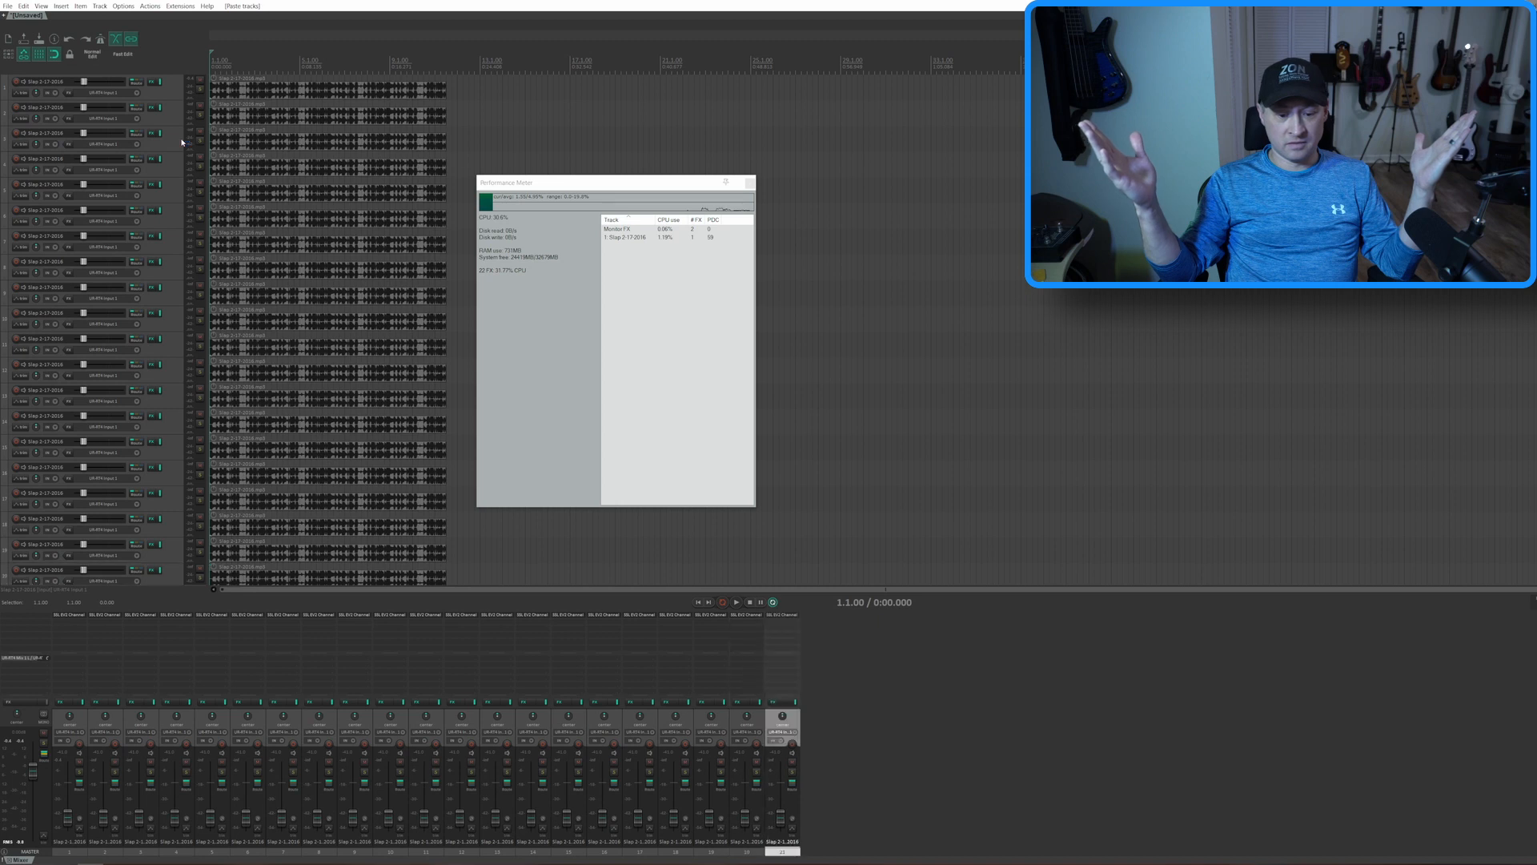
pyautogui.hotkey('ctrl', 'v')
pyautogui.hotkey('ctrl', 'v')
pyautogui.hotkey('ctrl', 'v')
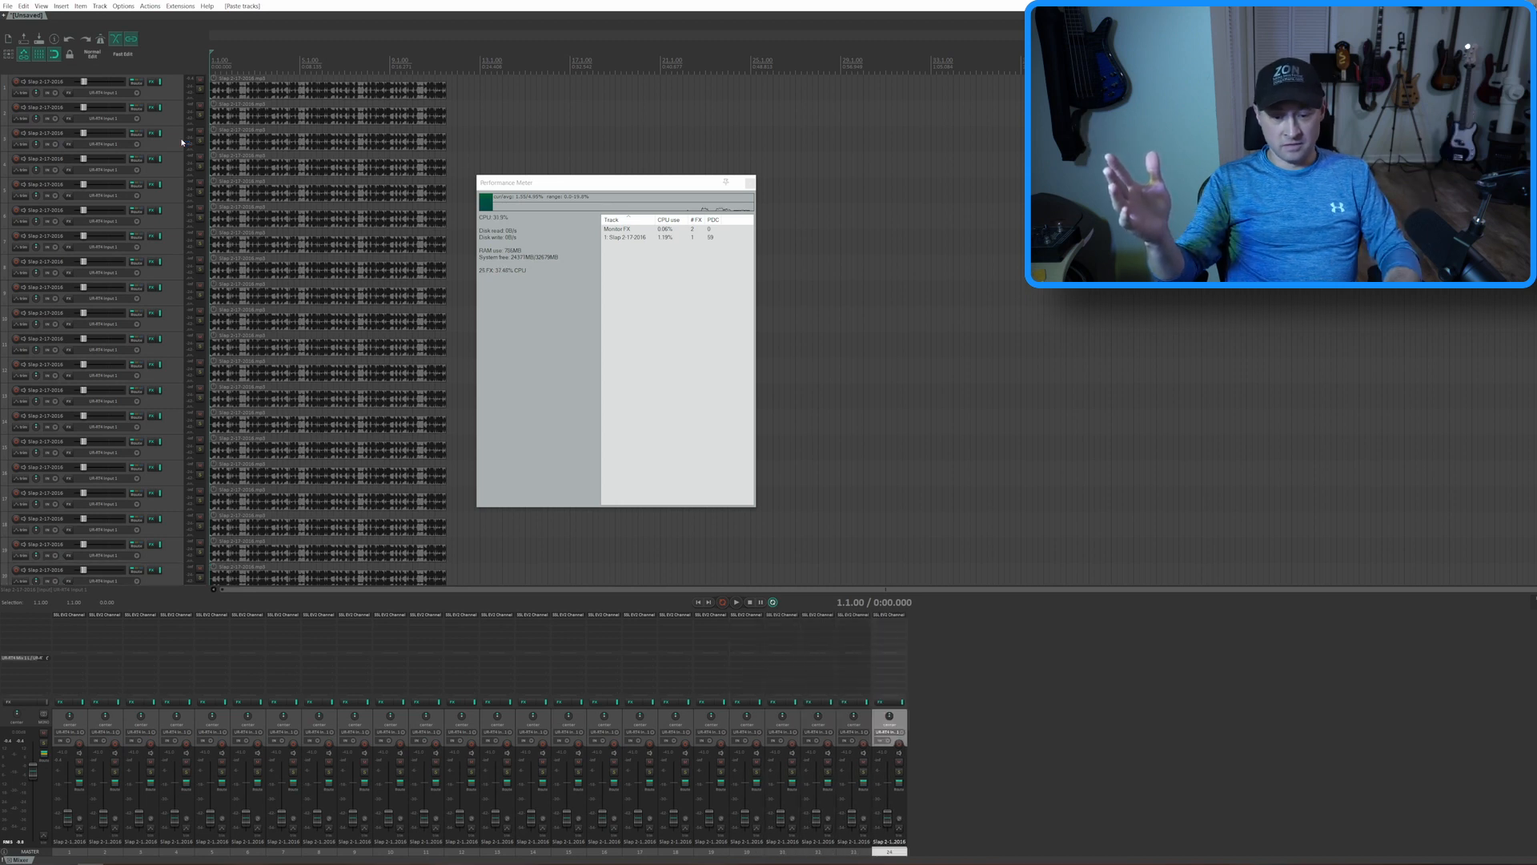
pyautogui.hotkey('ctrl', 'v')
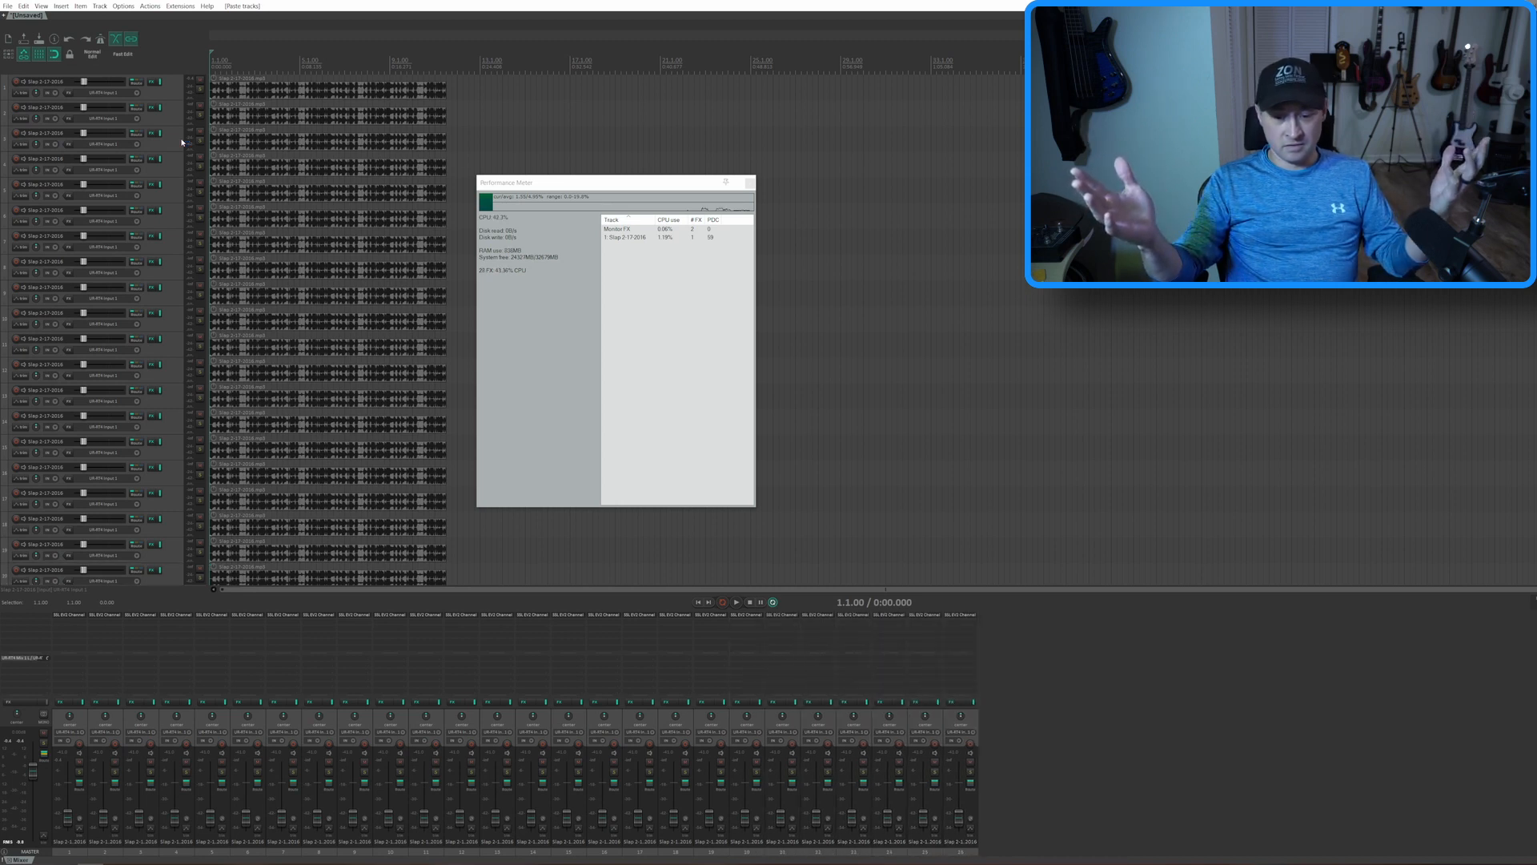
pyautogui.hotkey('ctrl', 'v')
pyautogui.hotkey('ctrl', 'v')
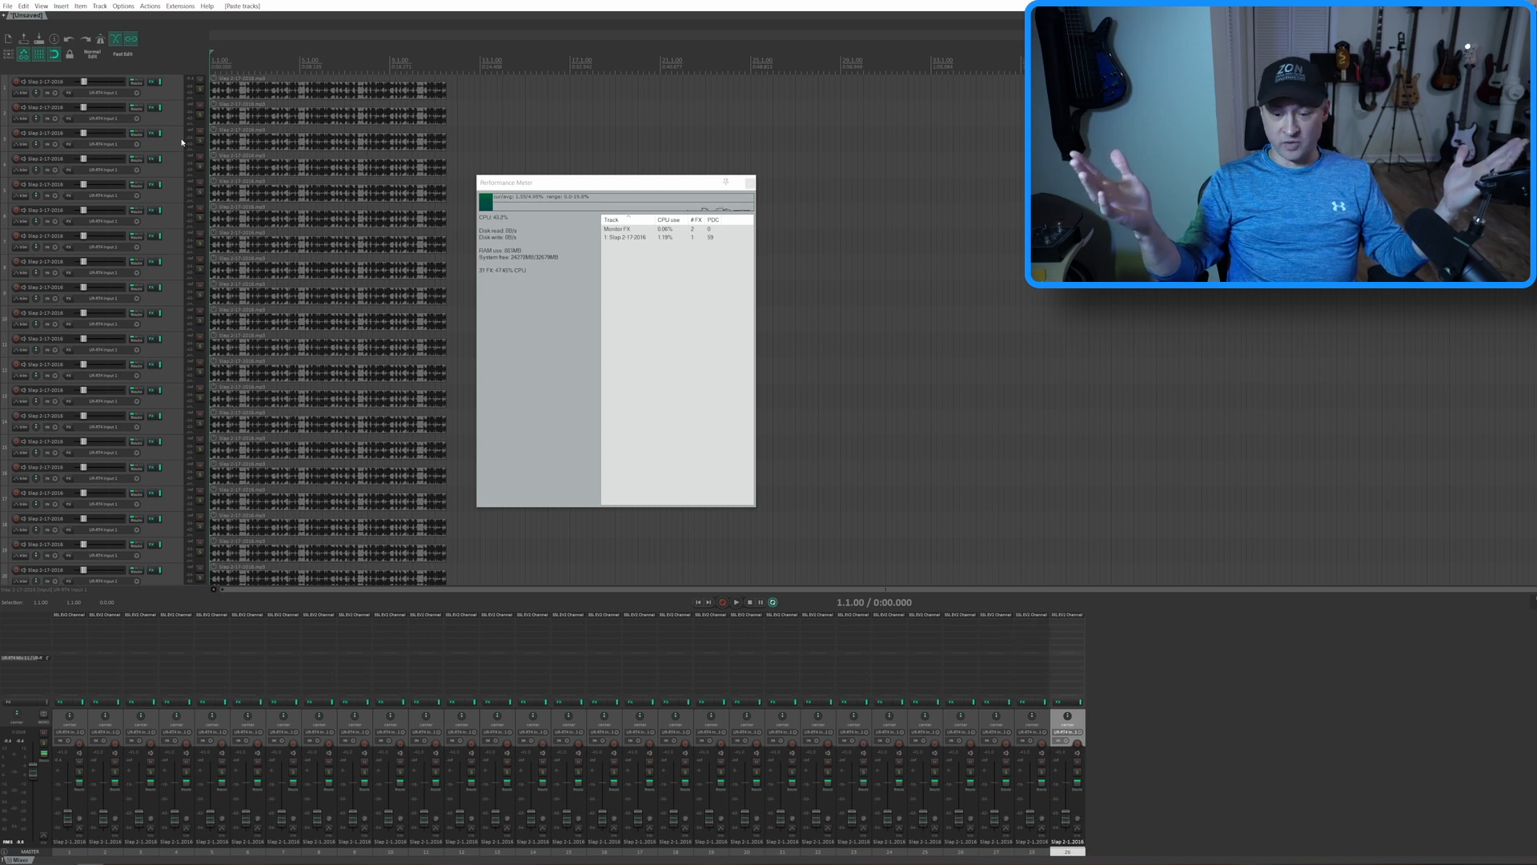
pyautogui.hotkey('ctrl', 'v')
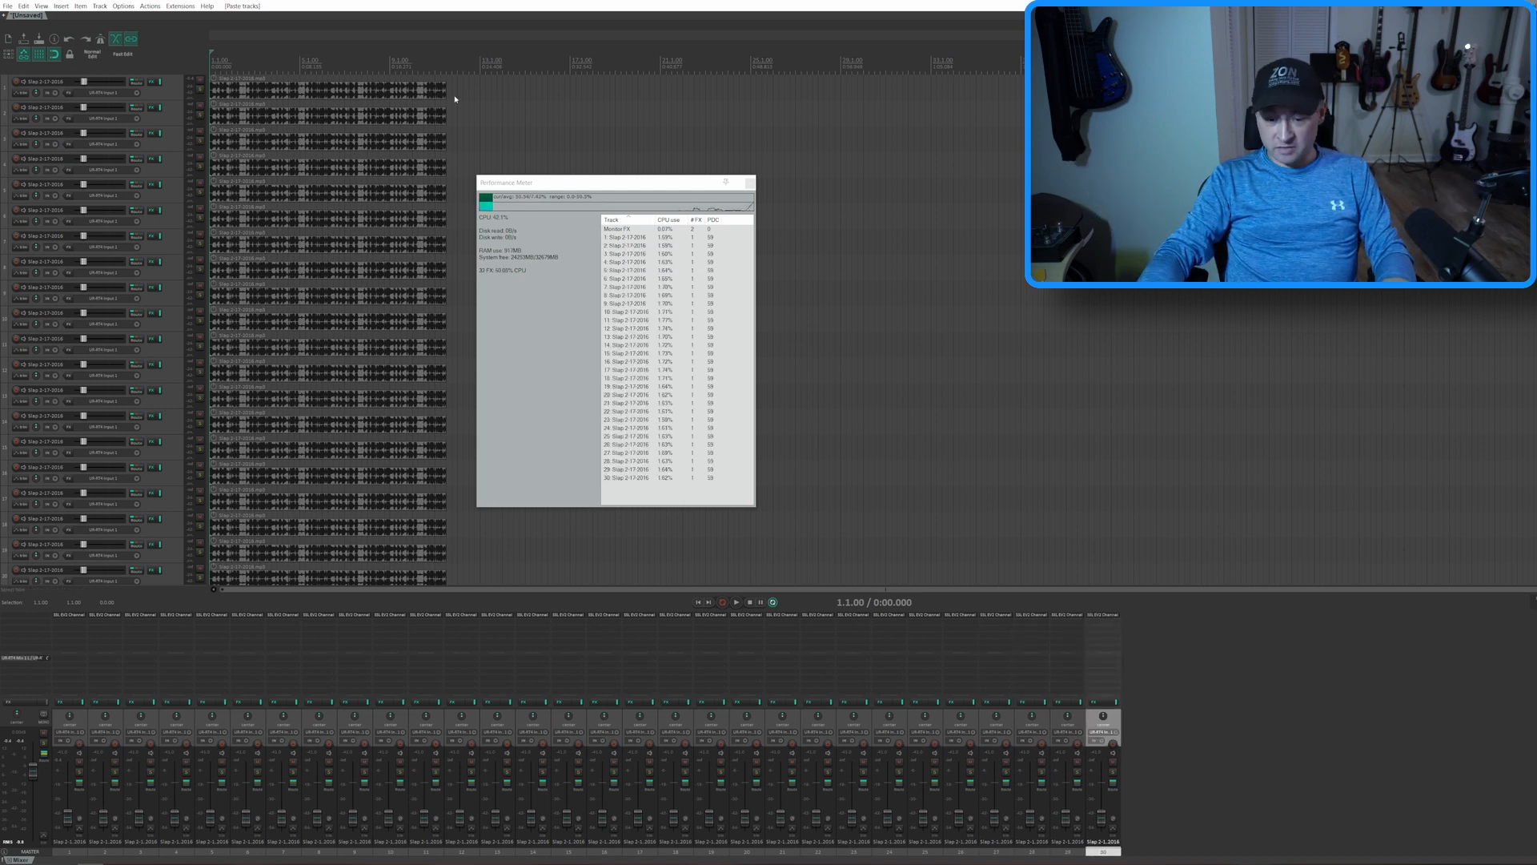
# Delete tracks 25 to 30 and examine the load of the remaining tracks in the Performance Meter
pyautogui.keyDown('shift'); pyautogui.click(939, 722); pyautogui.keyUp('shift')
pyautogui.press('Delete')
pyautogui.press('Return')
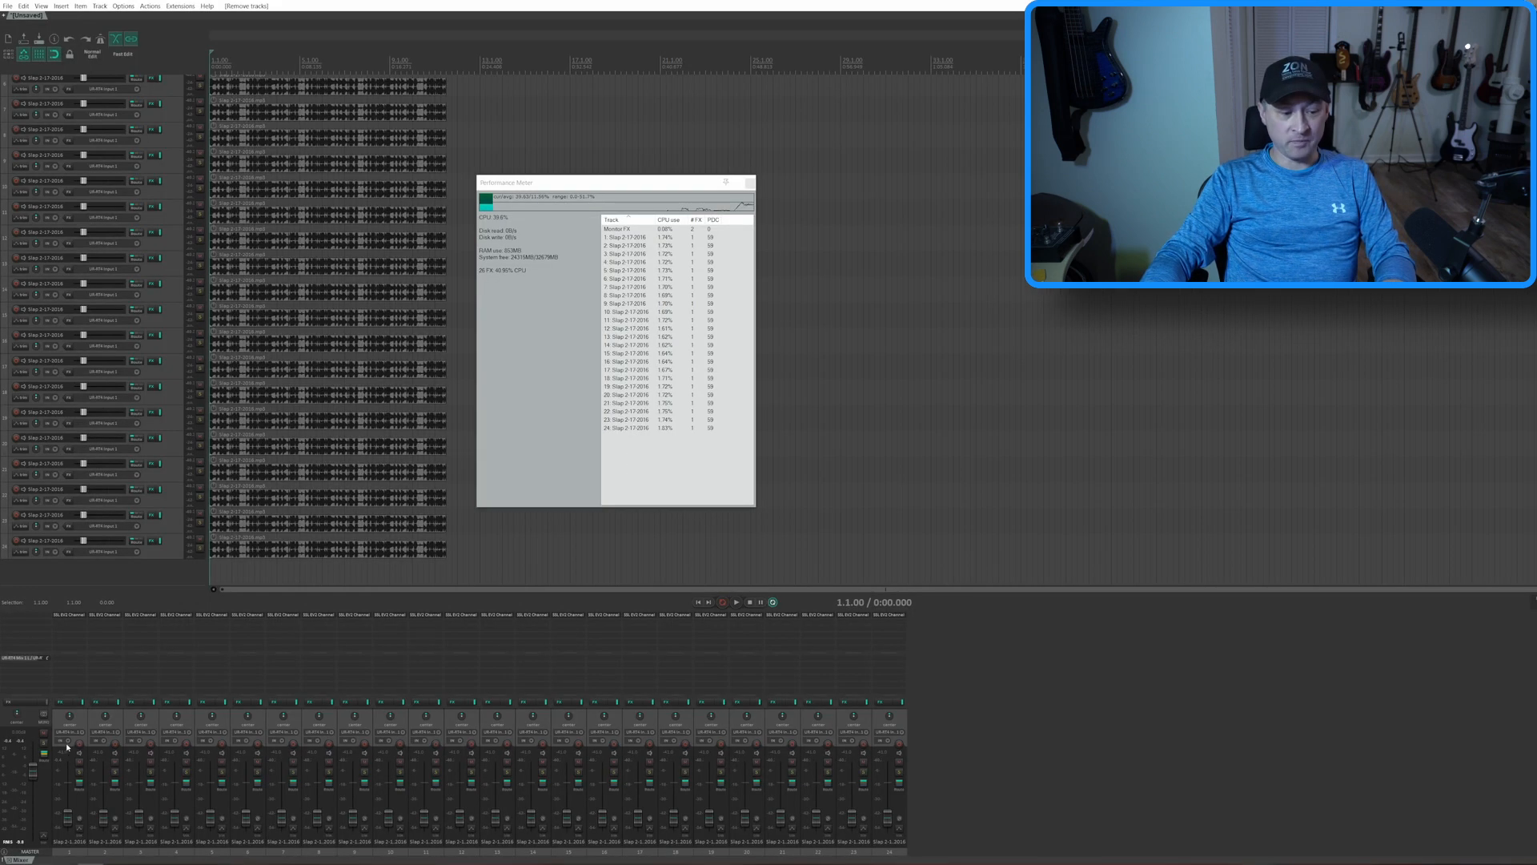
# Select all 24 slap bass tracks, from the first to the last
pyautogui.click(82, 723)
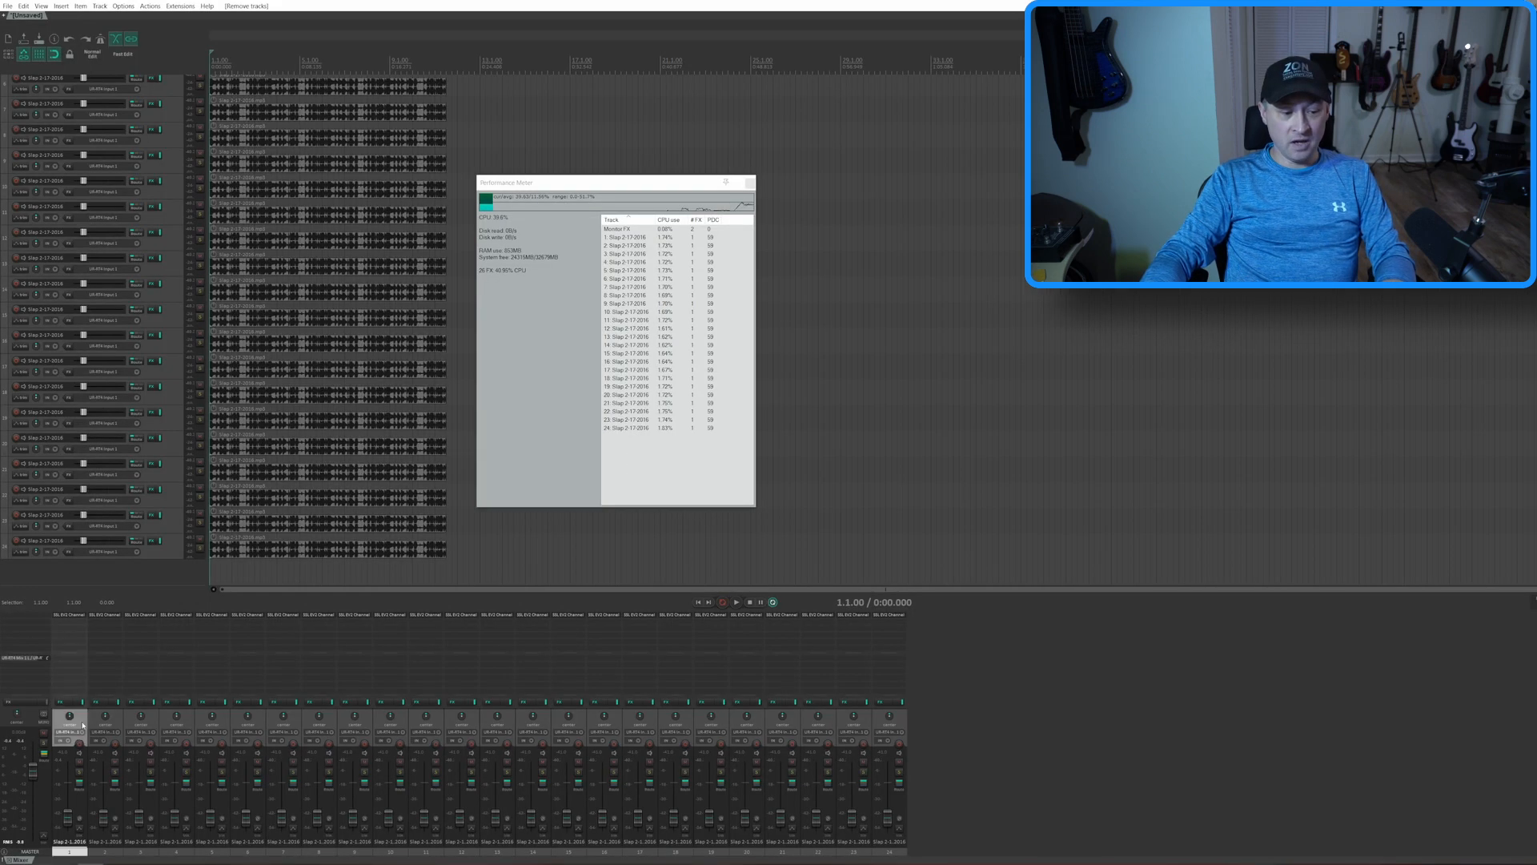
pyautogui.keyDown('shift'); pyautogui.click(884, 726); pyautogui.keyUp('shift')
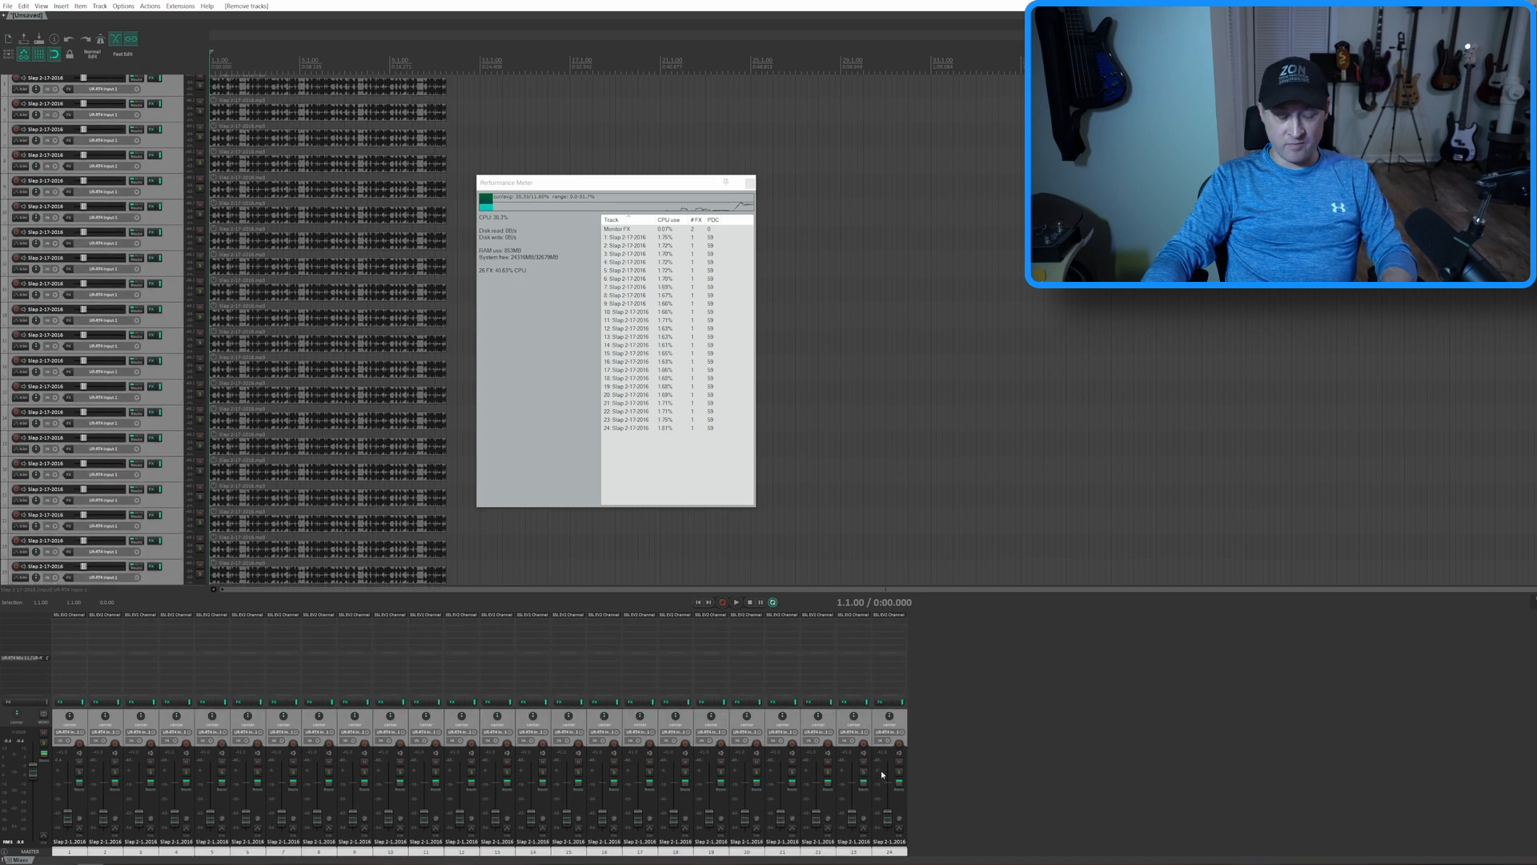